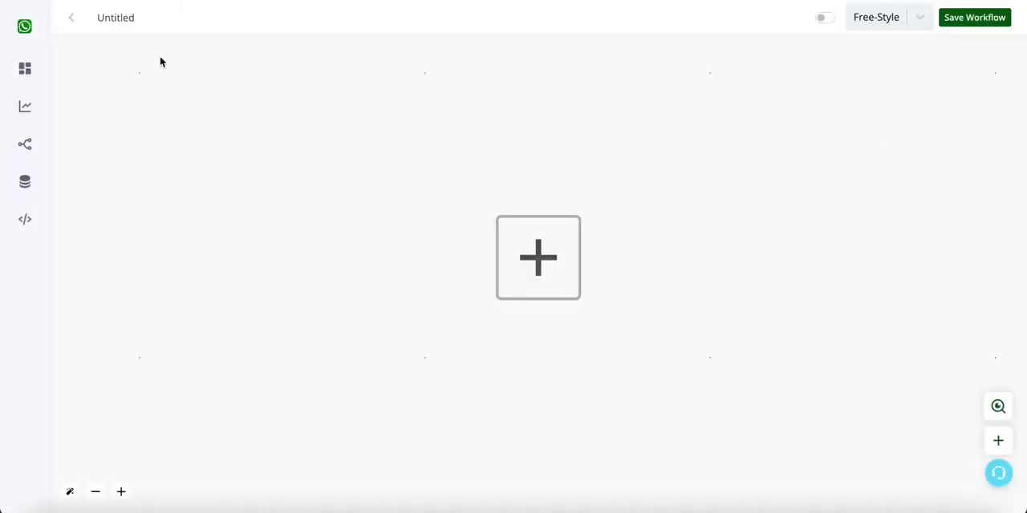
- Name the workflow "new order" and add the WhatsApp Chat Bot trigger When New Order Received
double_click(123, 12)
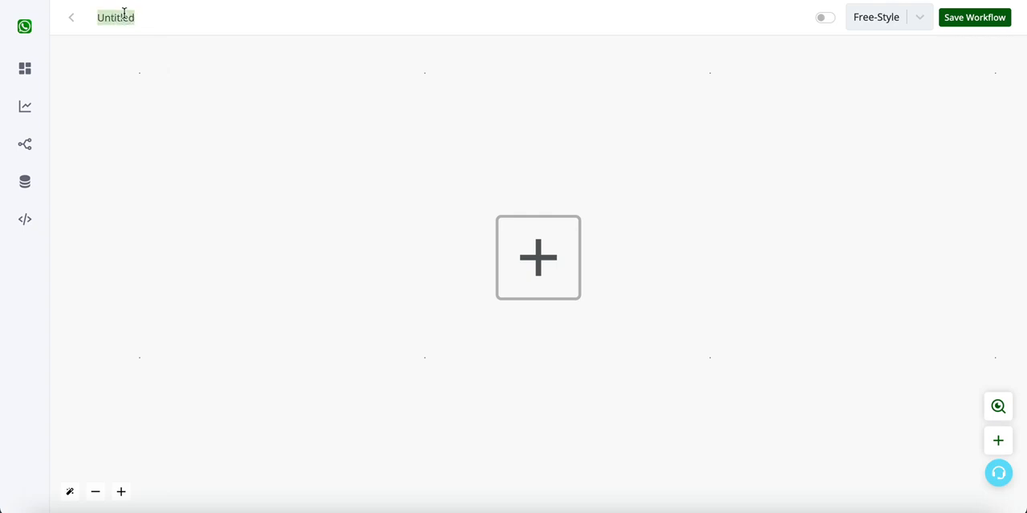
text(new order)
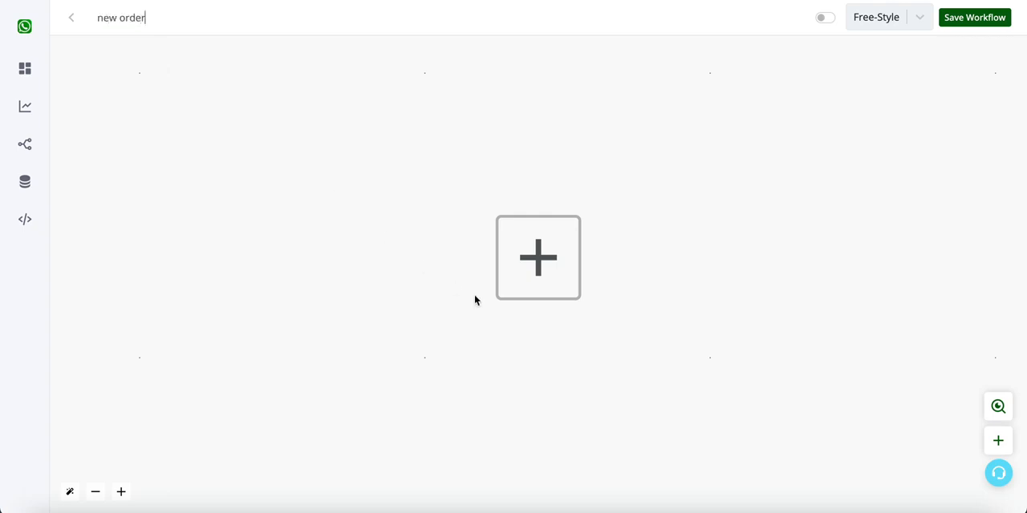
click(562, 252)
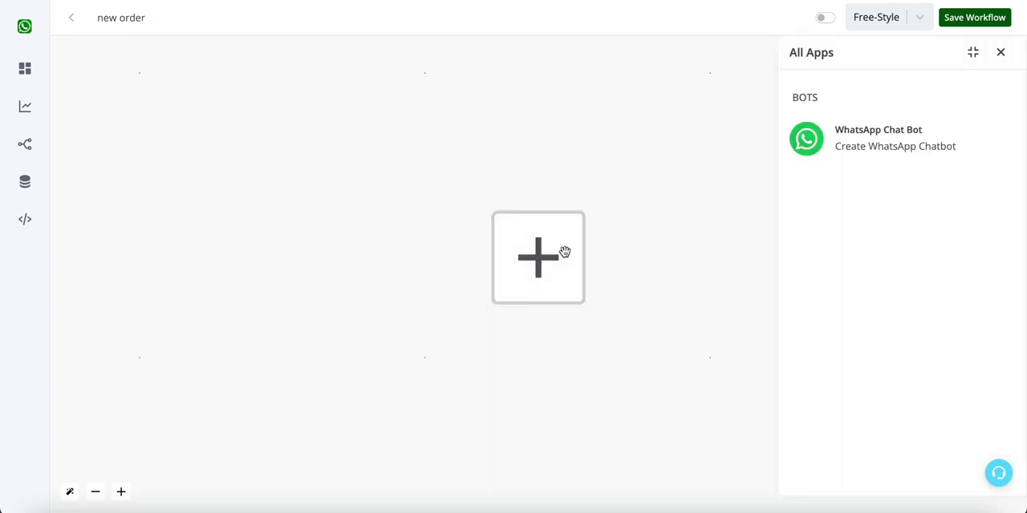
click(871, 140)
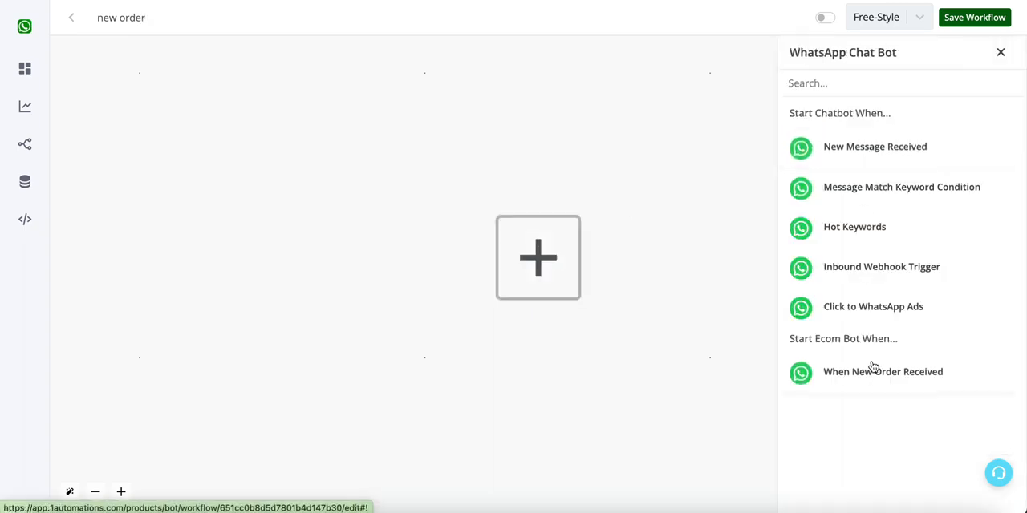
drag(792, 340, 878, 341)
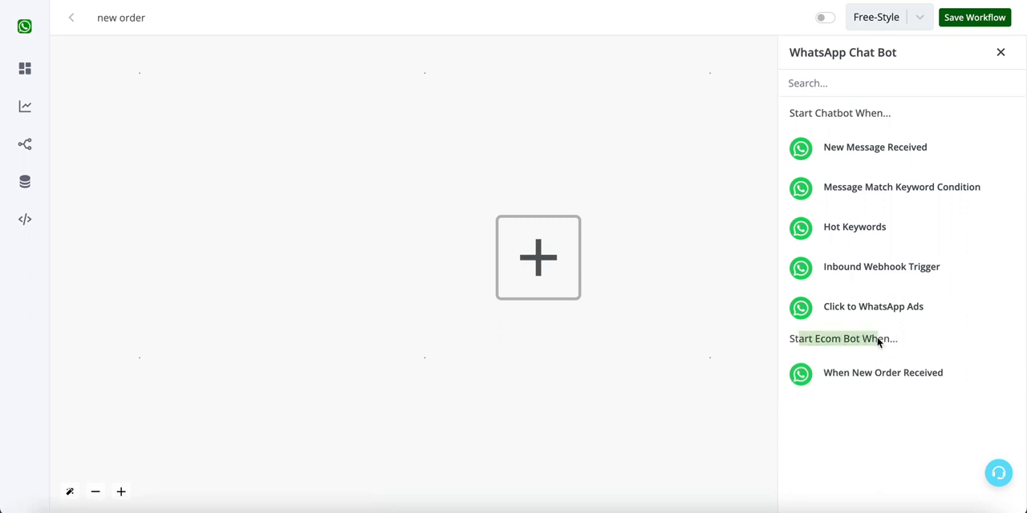
click(847, 380)
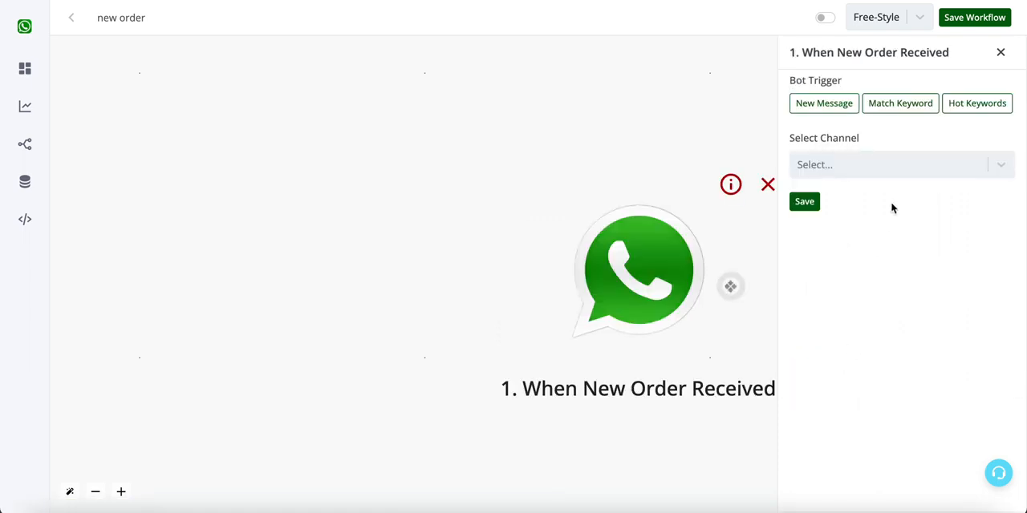
- Set the new-order trigger's channel to Working Channel and save the trigger
click(907, 166)
click(905, 167)
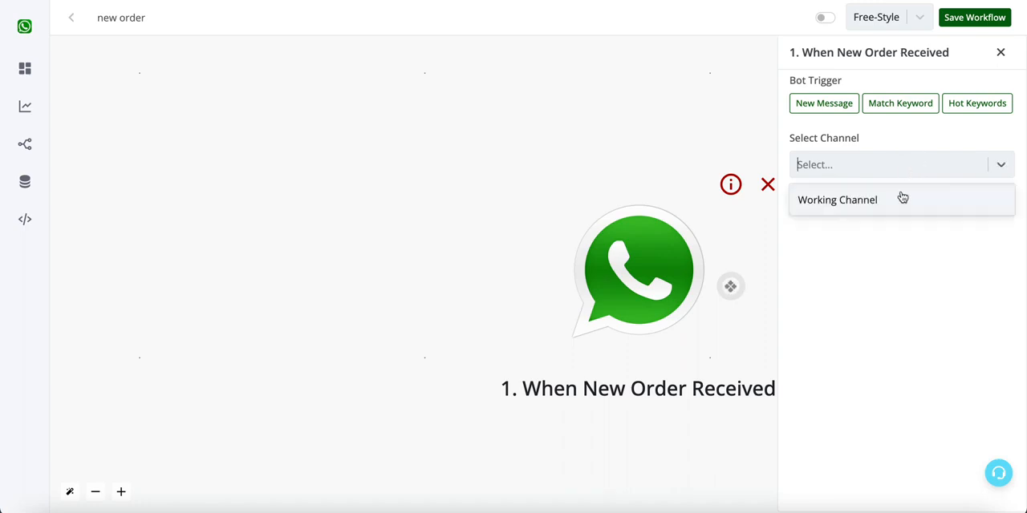
click(899, 202)
click(807, 203)
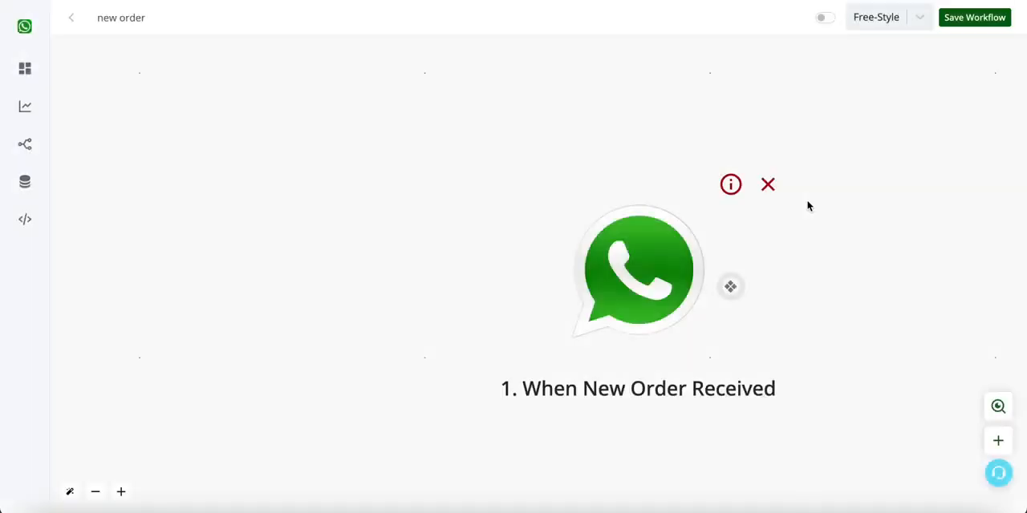
- Add an Ask Question action connected to the new-order trigger and choose Interactive Message as its type
drag(876, 258, 564, 255)
click(417, 282)
scroll(417, 281, down, 5)
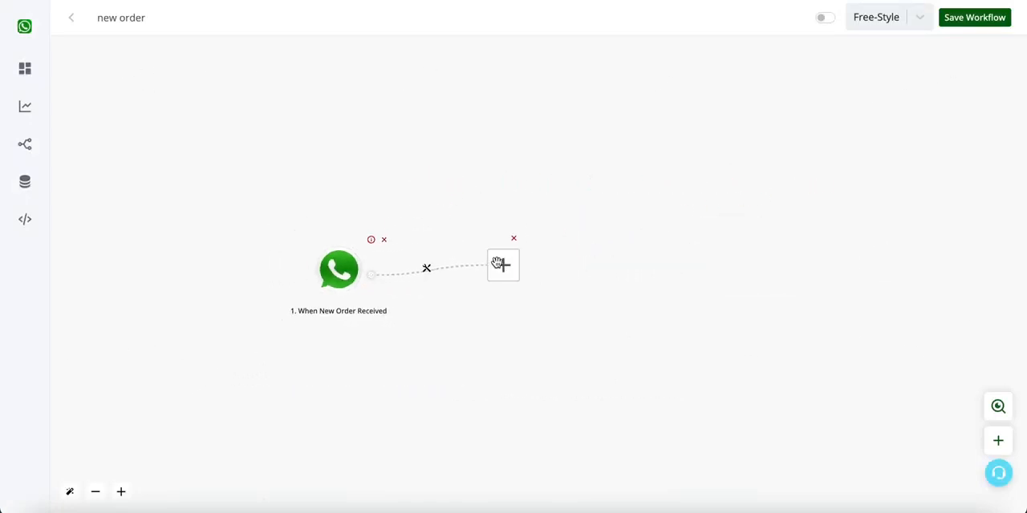
click(498, 264)
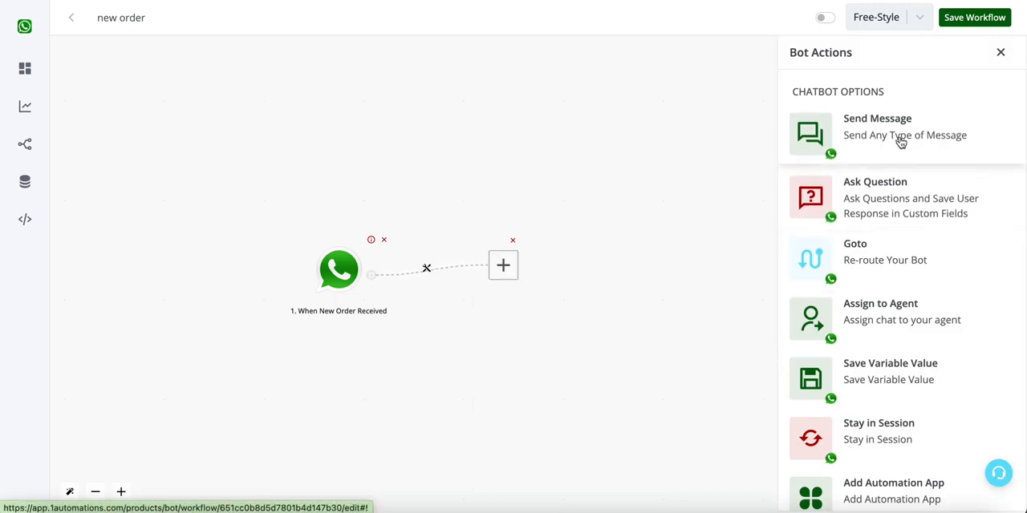
click(897, 205)
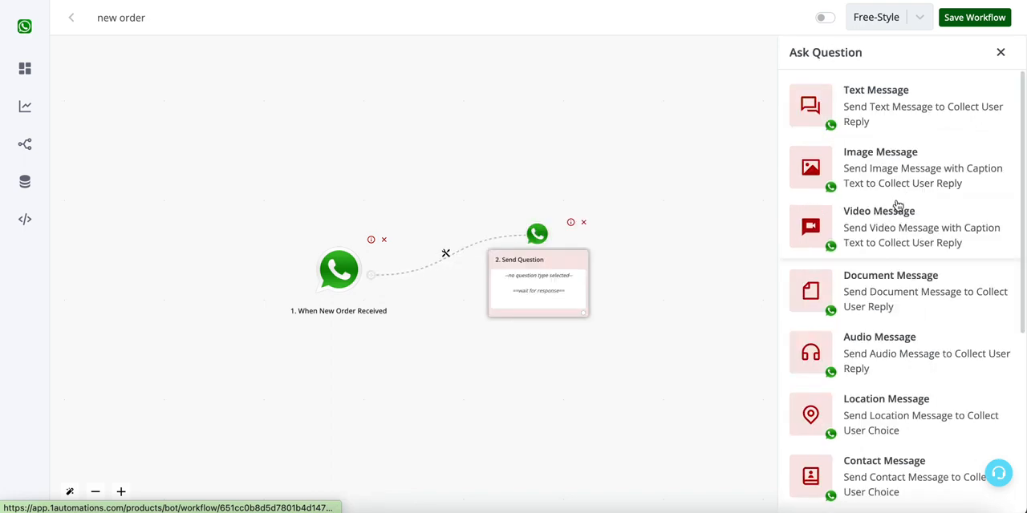
scroll(896, 206, down, 4)
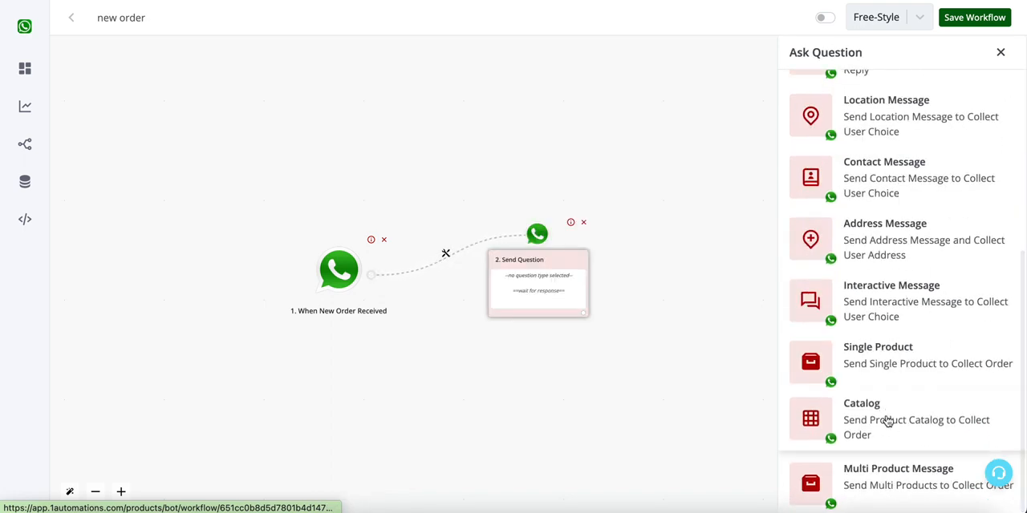
click(909, 314)
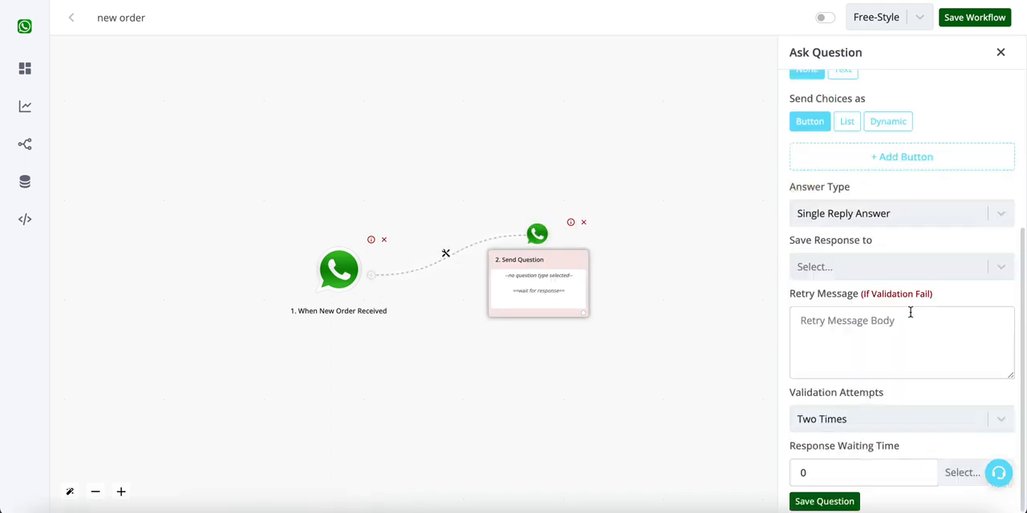
- Begin the question's message body with "Thanks {{name}} for your order", inserting the contact's name variable
scroll(882, 319, up, 3)
click(882, 244)
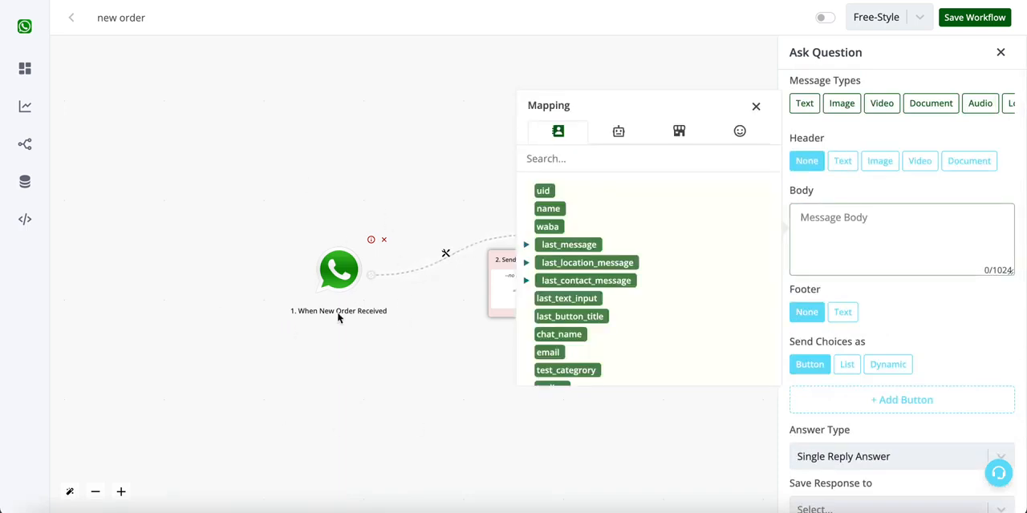
click(678, 133)
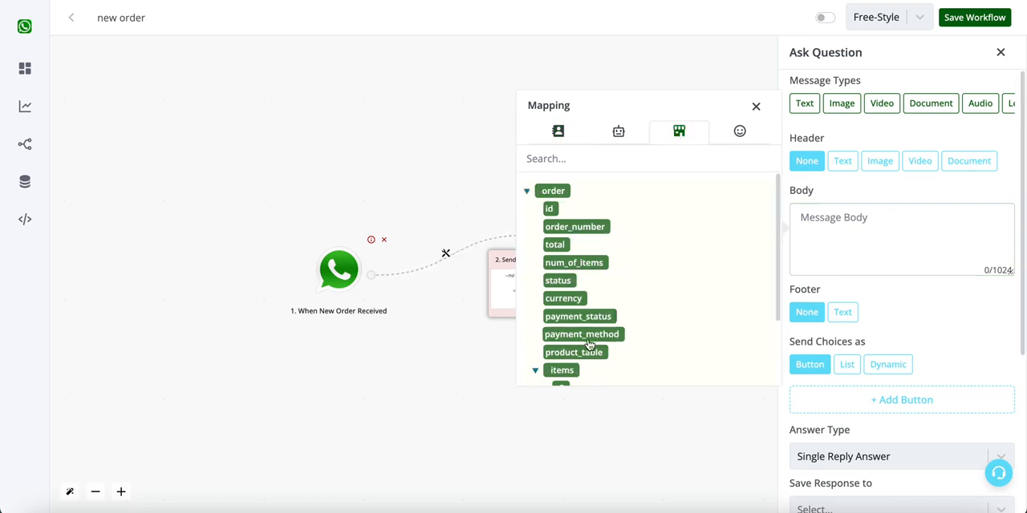
scroll(589, 348, down, 1)
scroll(594, 321, up, 1)
click(908, 230)
text(Thanks)
click(572, 137)
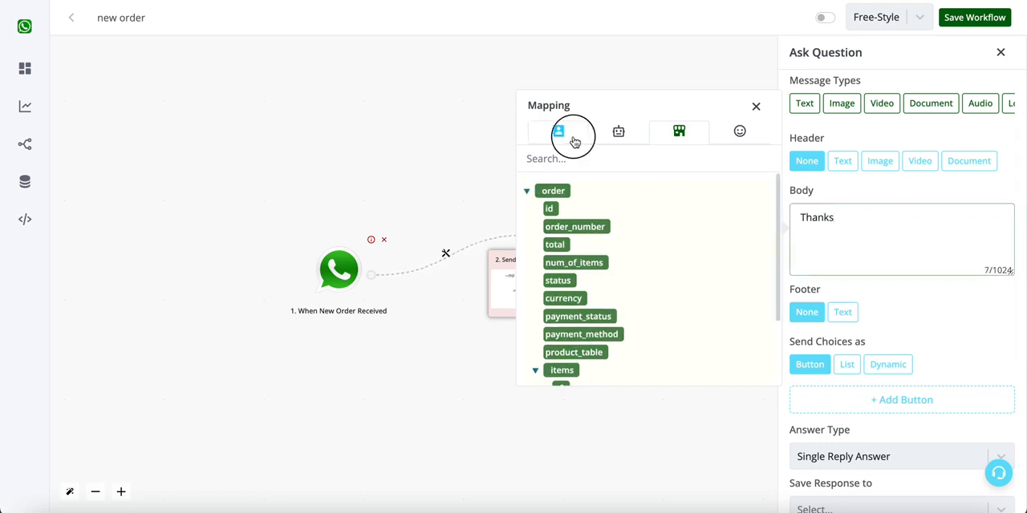
text(anks)
click(549, 216)
click(895, 226)
text(for your order)
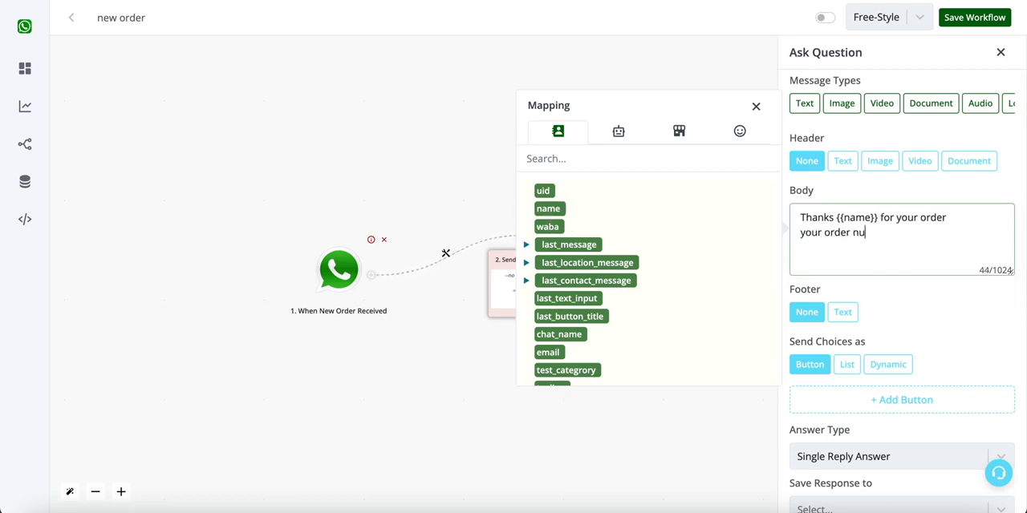
- Complete the body line "your order number is" with the order_number variable enclosed in asterisks
click(679, 132)
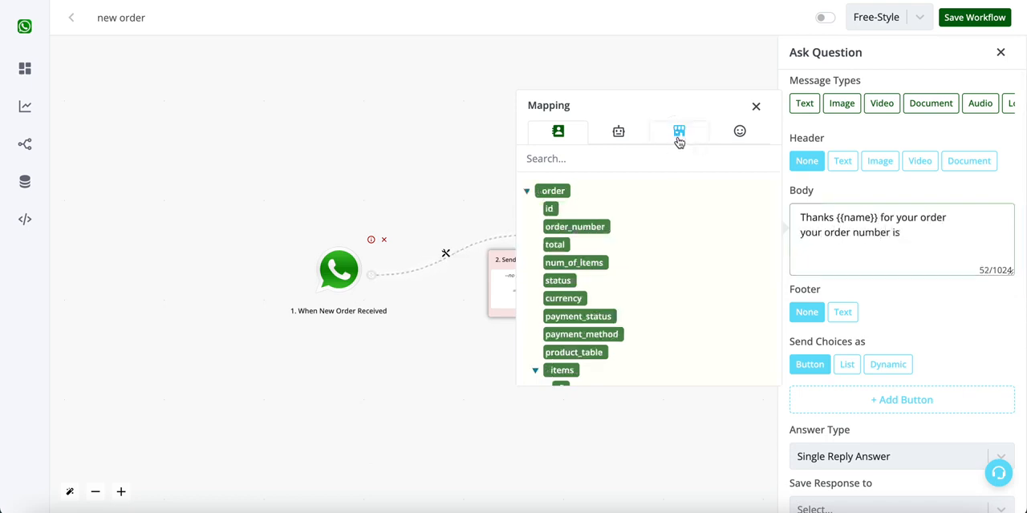
click(576, 227)
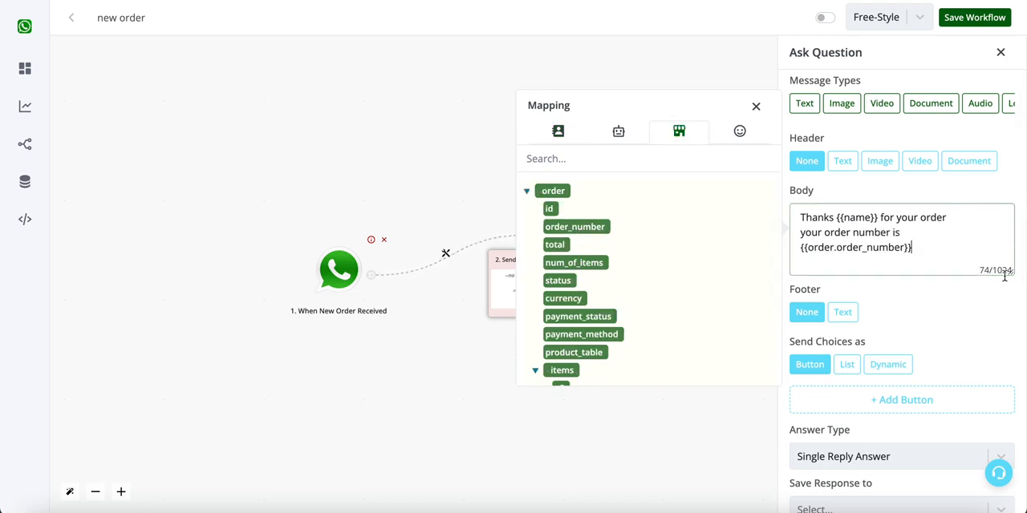
click(923, 251)
text(*)
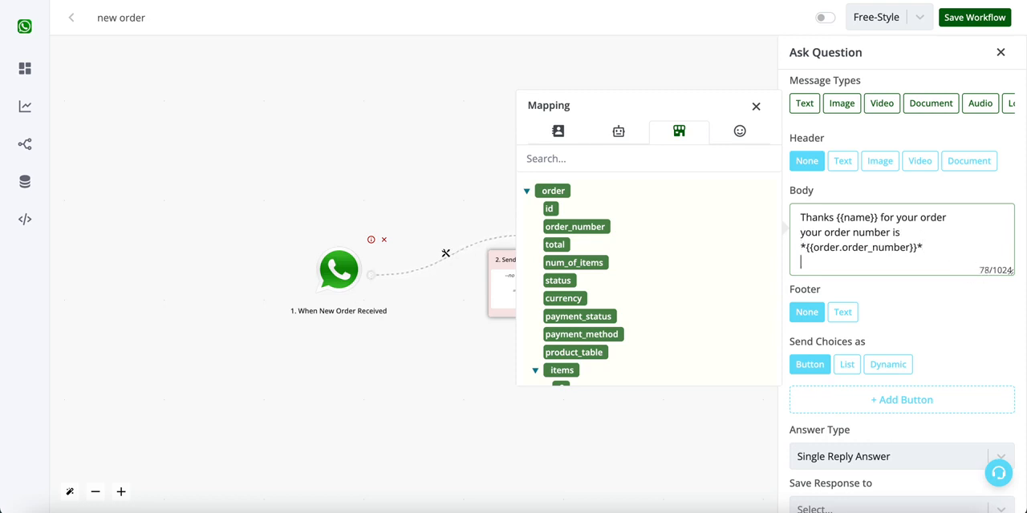
- Add the body line "Order total is {{order.currency}} {{order.total}}" using the order's currency and total variables
key(Return)
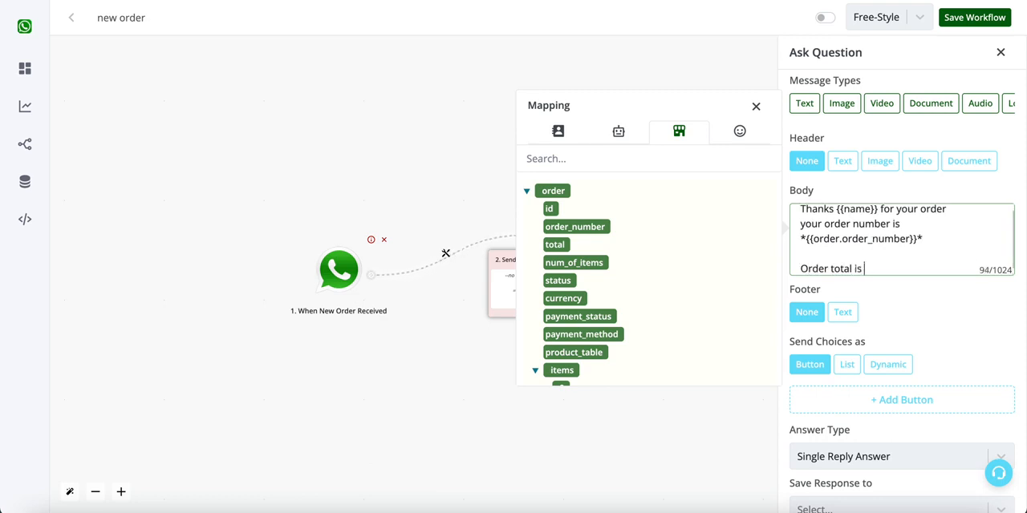
click(572, 299)
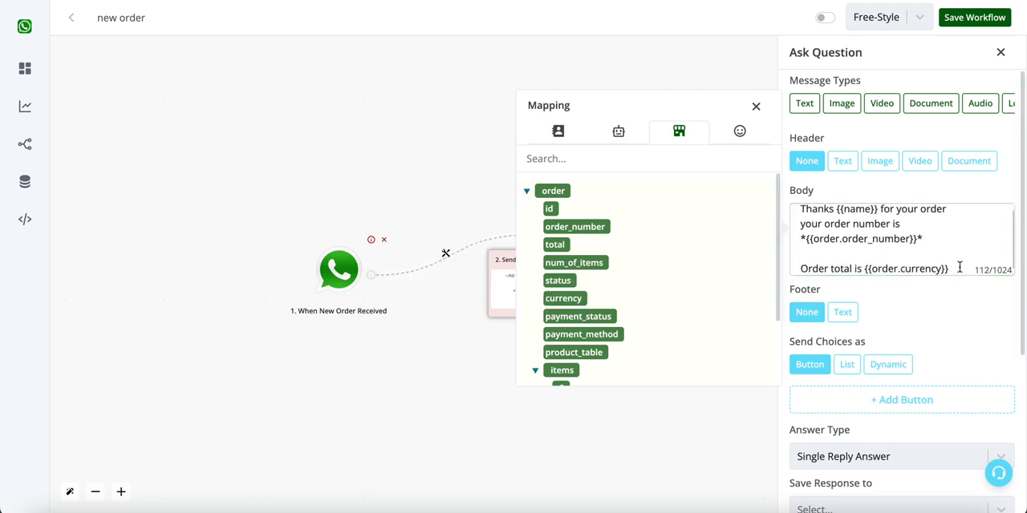
click(555, 245)
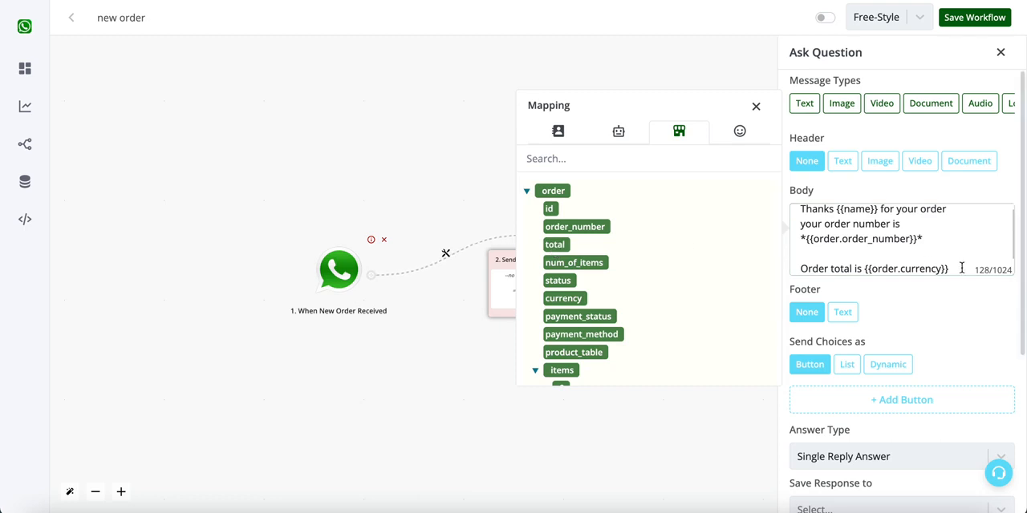
key(Return)
key(Return)
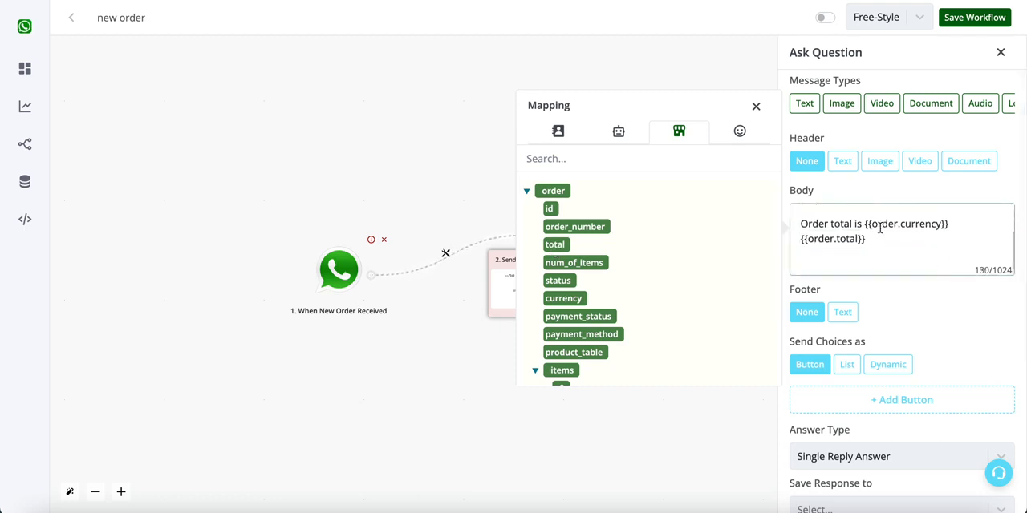
triple_click(839, 239)
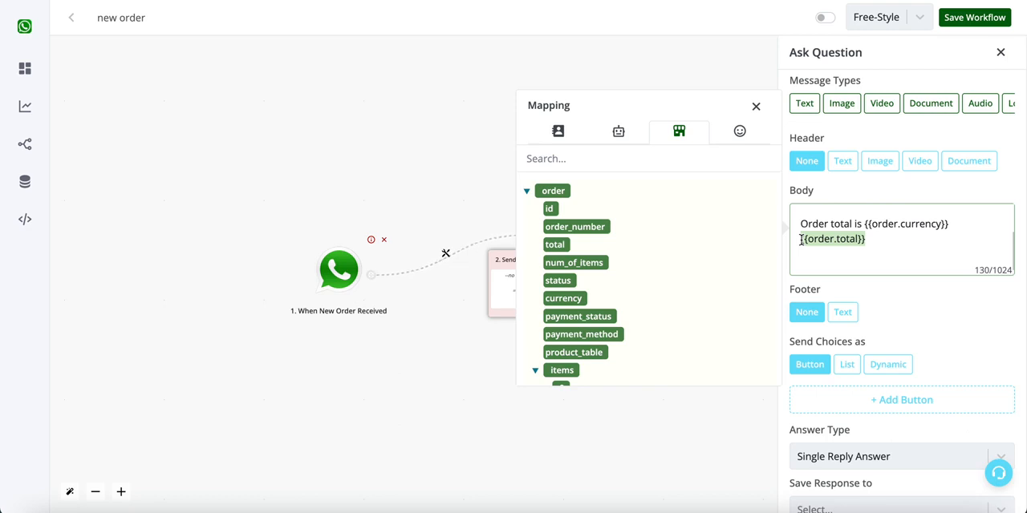
drag(800, 223, 871, 241)
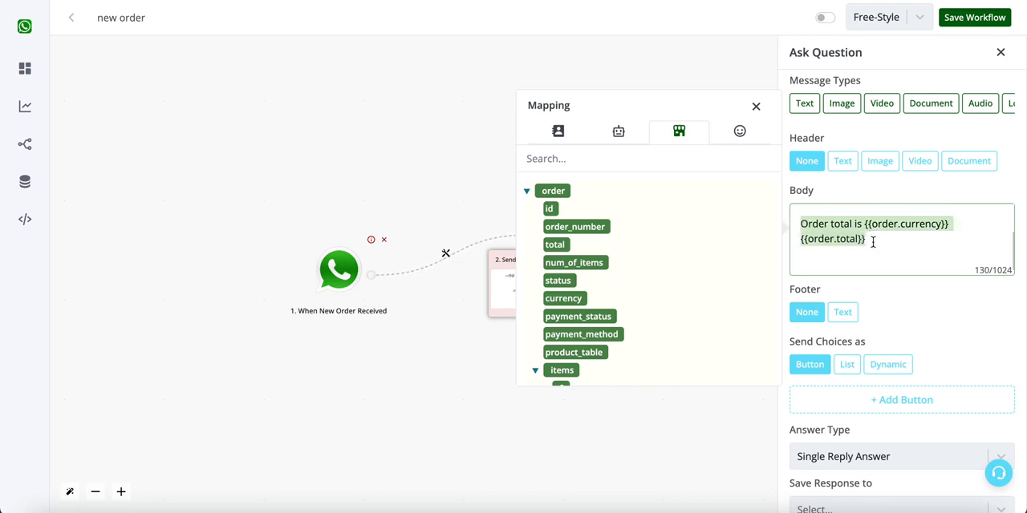
- Add "Your product info -" to the end of the body, followed by the order's product_table variable
click(871, 264)
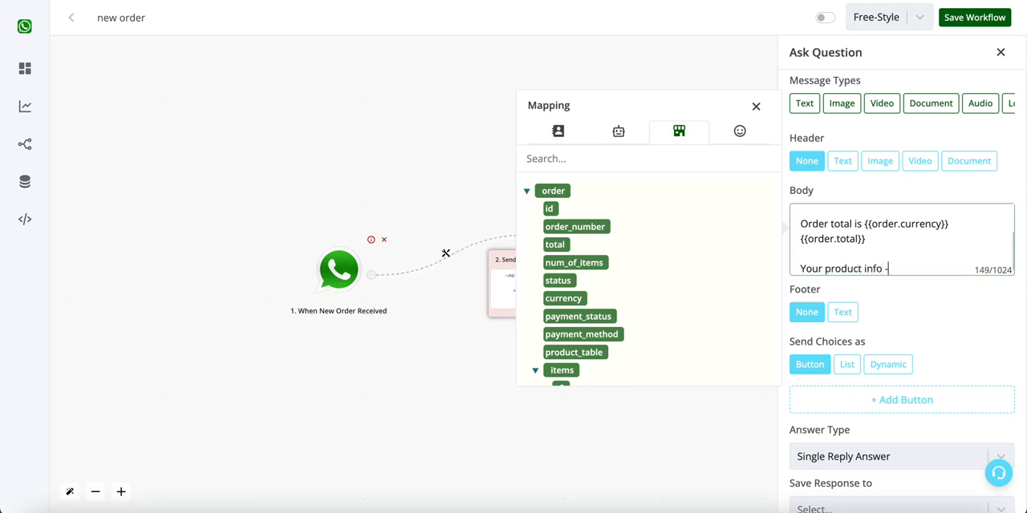
key(Return)
scroll(626, 334, down, 3)
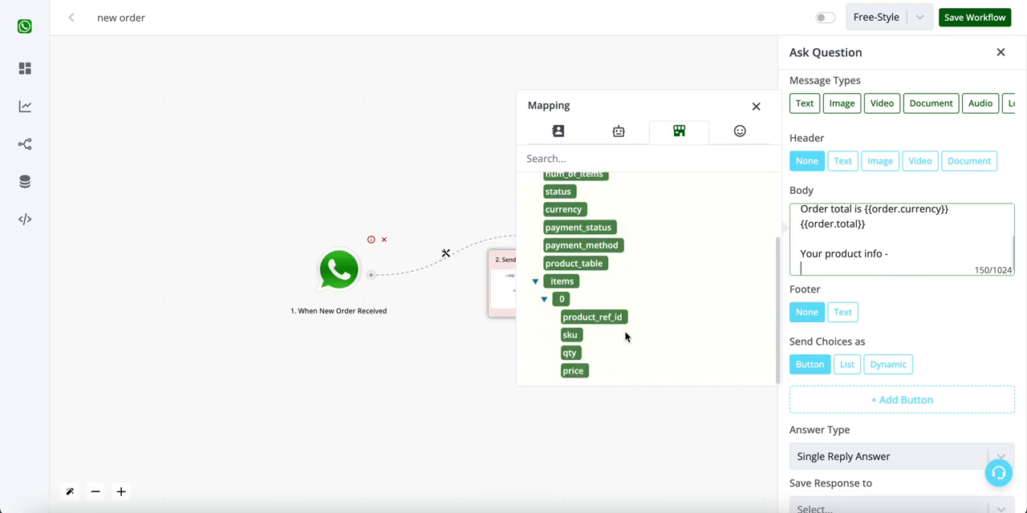
click(574, 262)
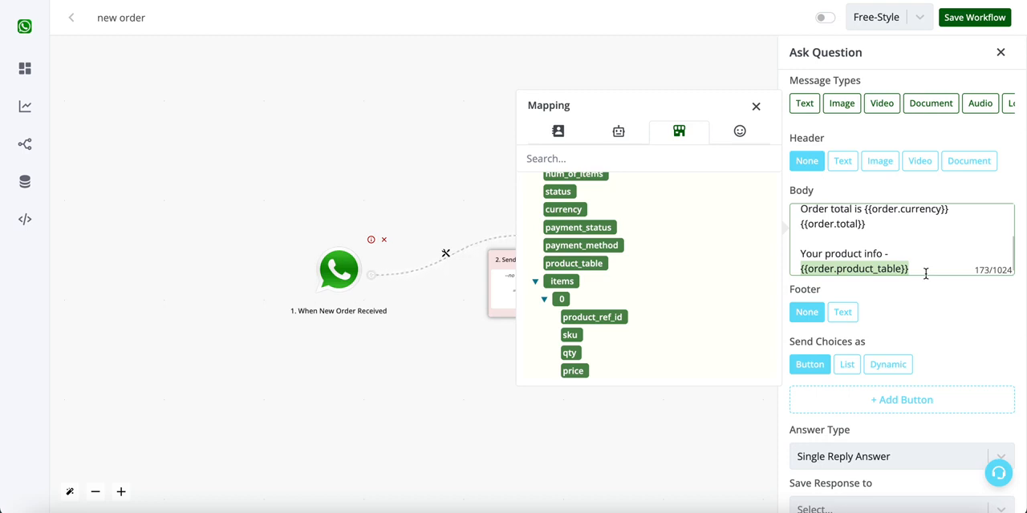
click(924, 262)
scroll(923, 261, down, 1)
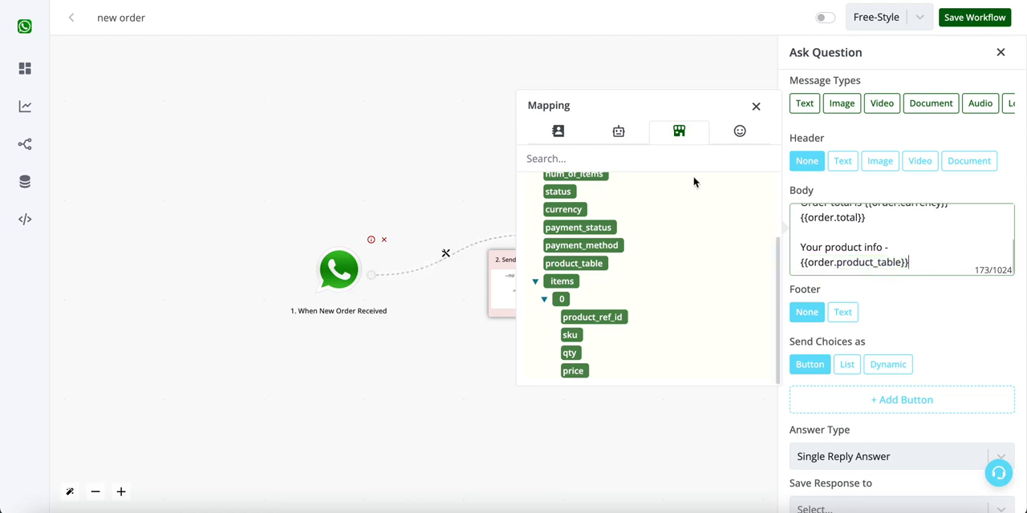
click(755, 106)
- Add a reply button to the question and save its answer label as "Proceed"
scroll(963, 396, down, 3)
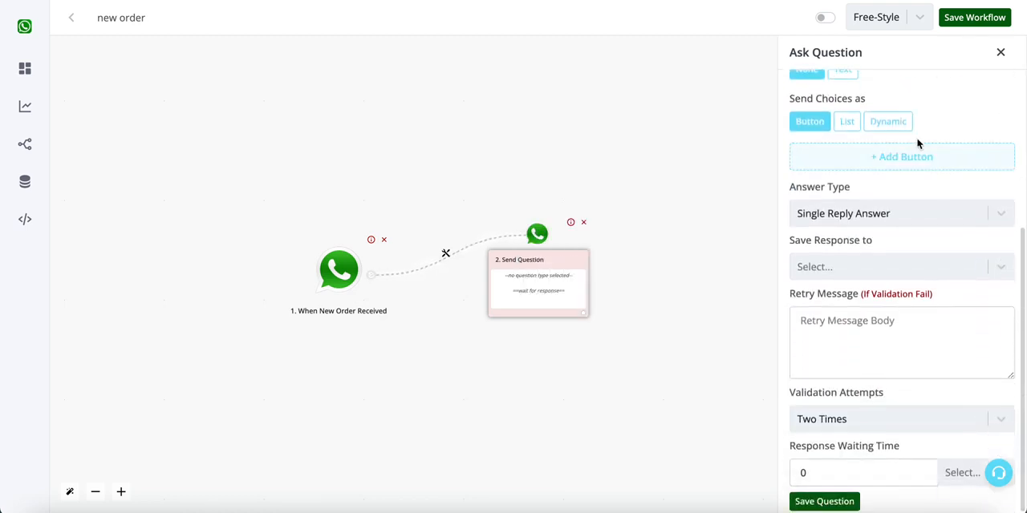
click(917, 154)
click(902, 166)
click(714, 164)
key(ctrl+a)
text(Pr)
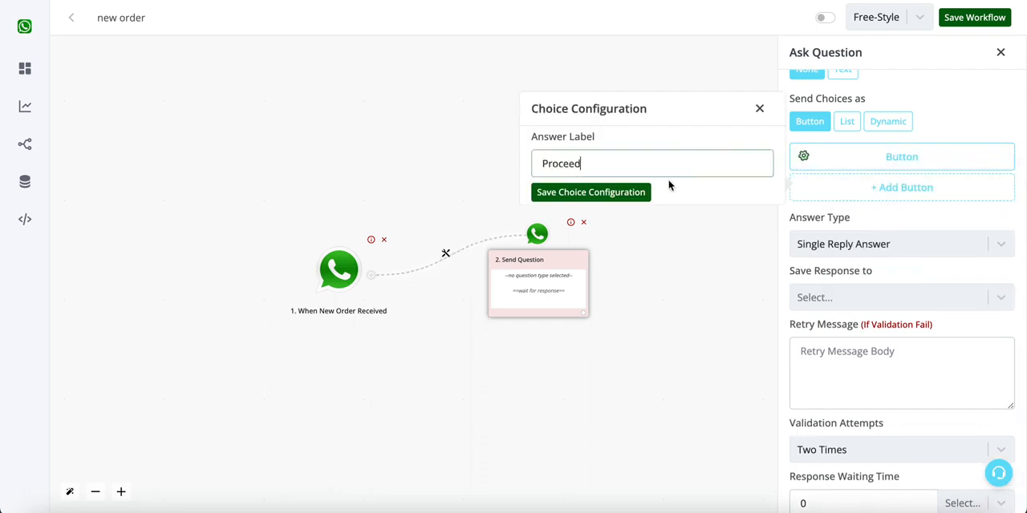
text(oceed)
click(642, 193)
- Add a second reply button and save its answer label as "Cancel"
click(901, 185)
click(829, 200)
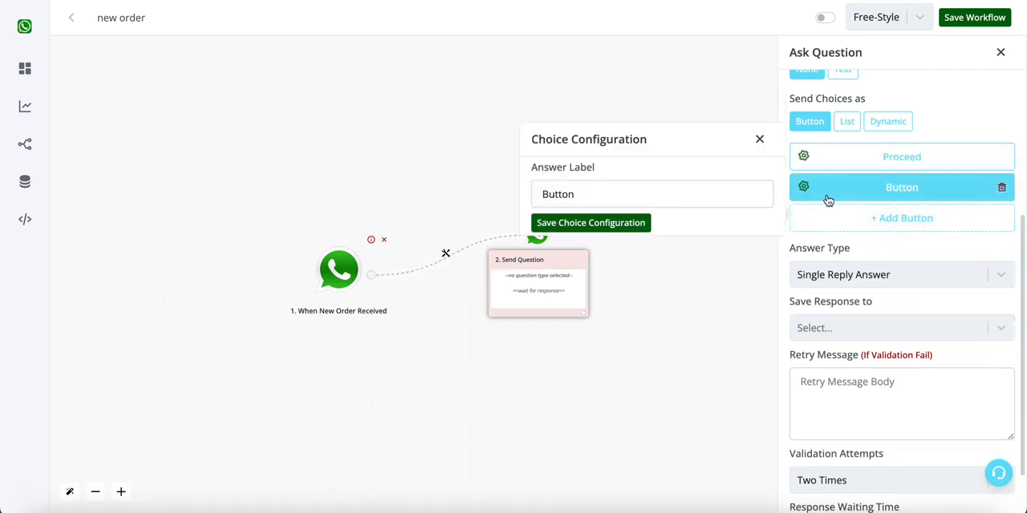
click(644, 195)
key(ctrl+a)
text(Cancel)
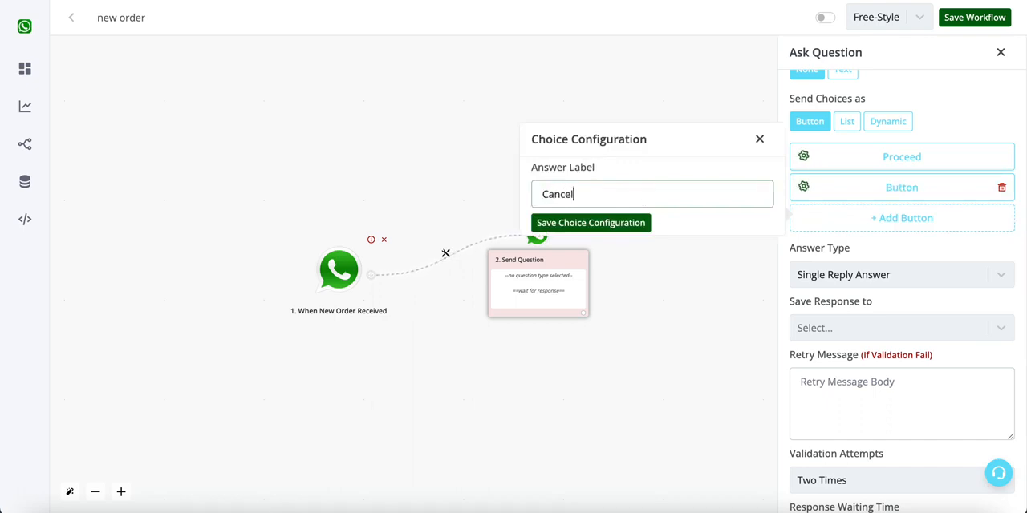
click(588, 227)
scroll(928, 233, up, 2)
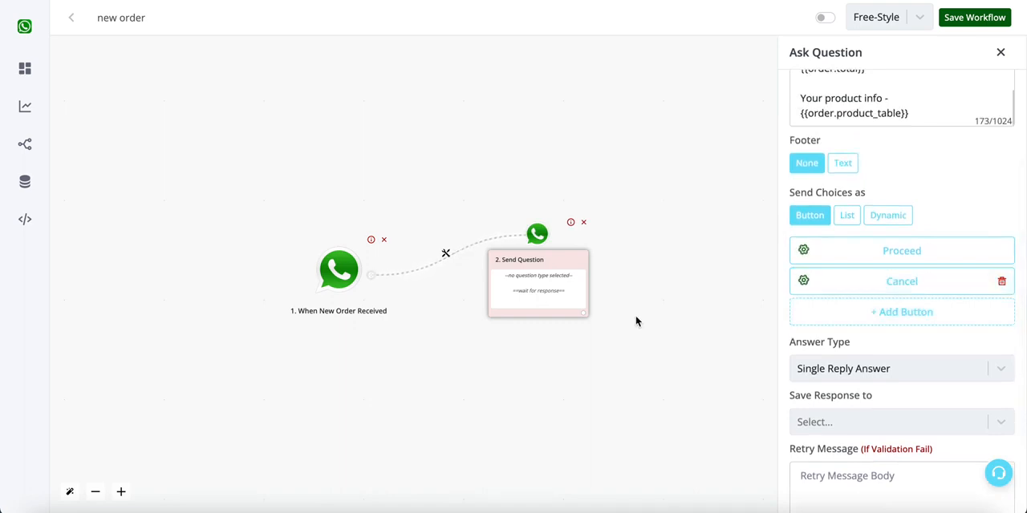
- Append the line "Kindly click below button to continue" to the end of the question body and save the question
scroll(850, 257, up, 3)
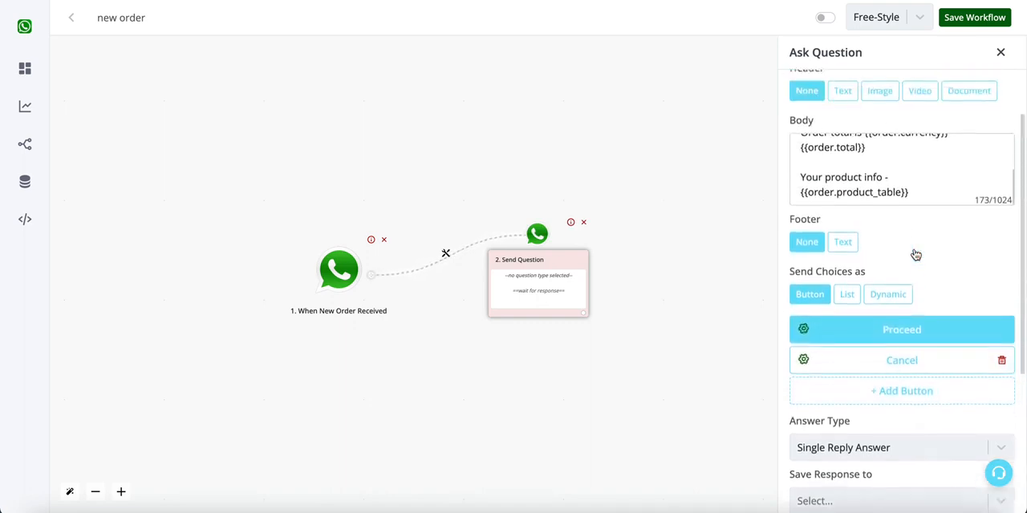
click(906, 207)
key(Return)
key(Return)
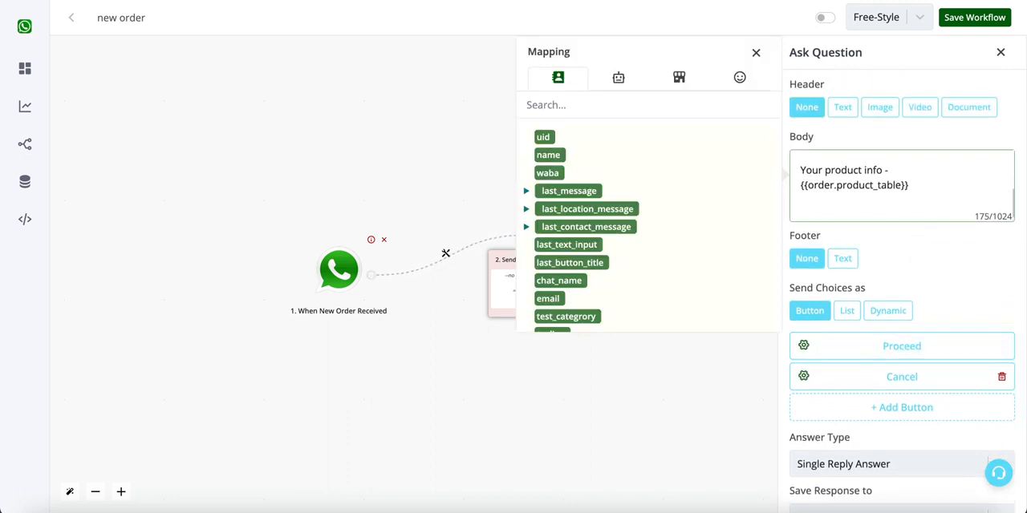
text(Kindly click below button to continue)
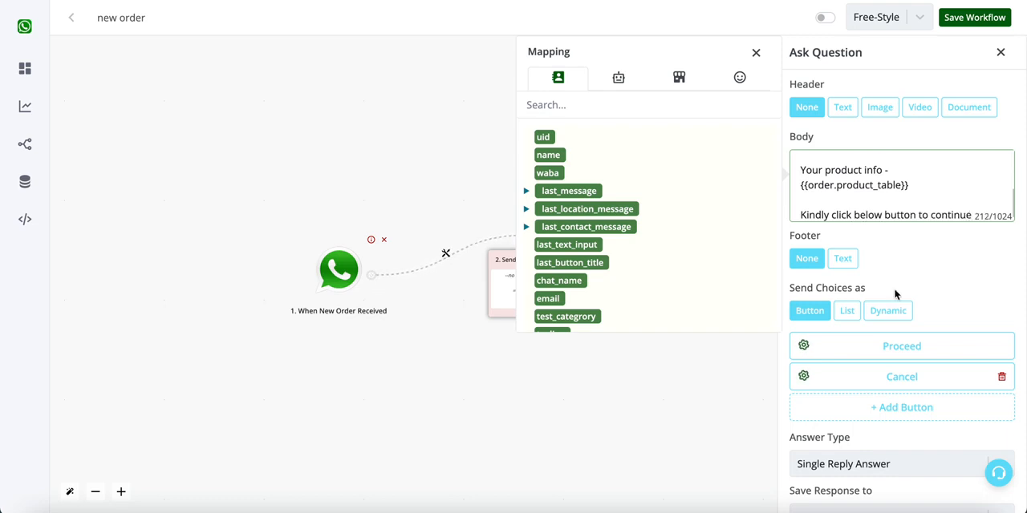
scroll(896, 295, down, 3)
click(852, 501)
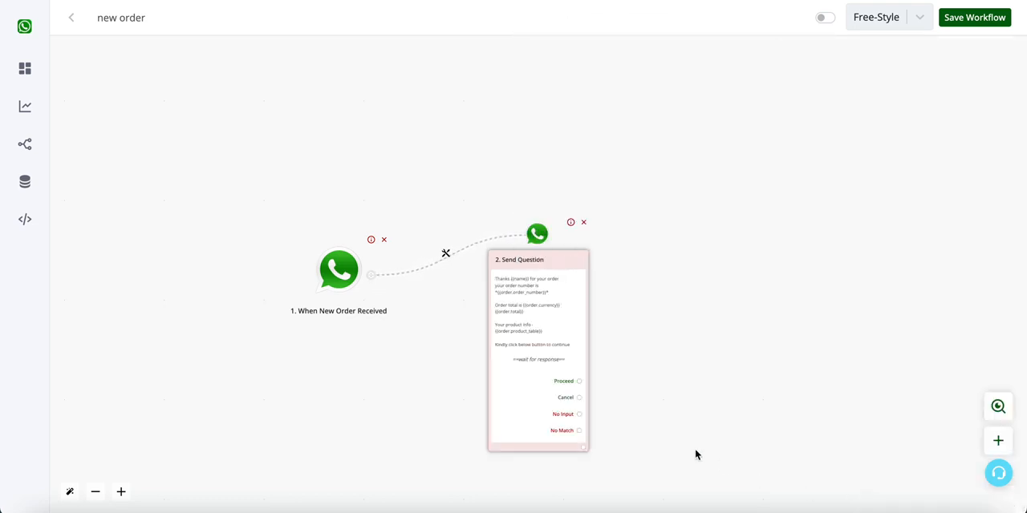
- Attach a native ecommerce action of type Update Order to the question's Cancel answer
scroll(580, 395, up, 3)
click(580, 398)
scroll(581, 401, down, 3)
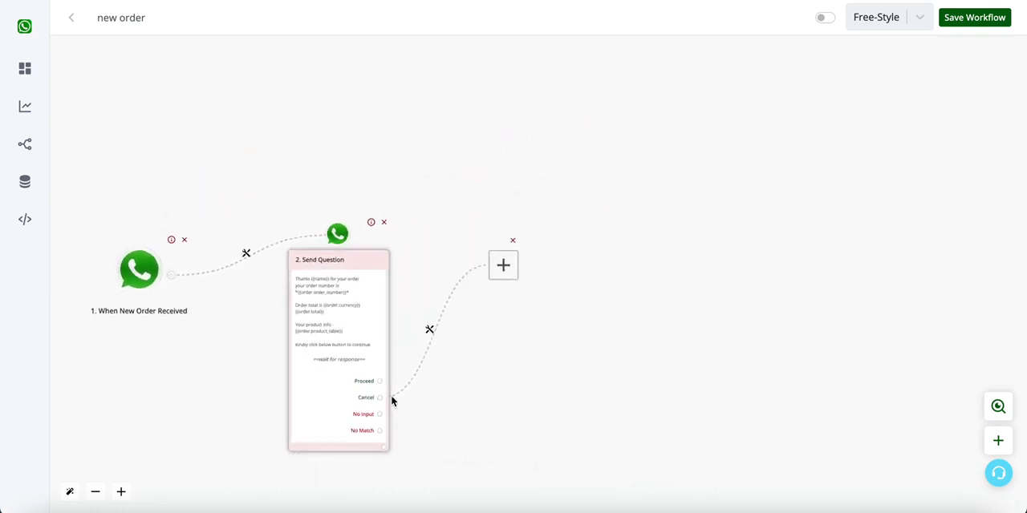
click(500, 269)
scroll(894, 353, down, 2)
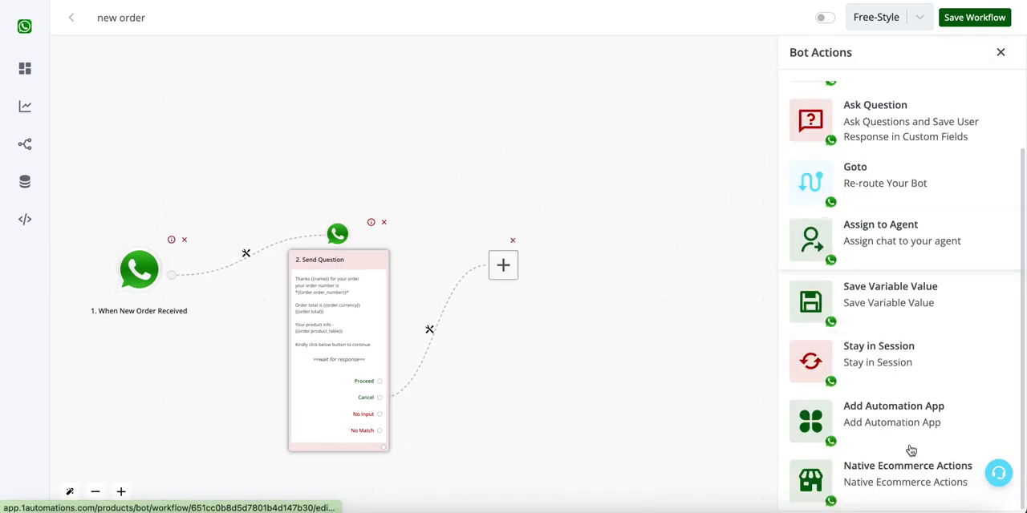
click(907, 490)
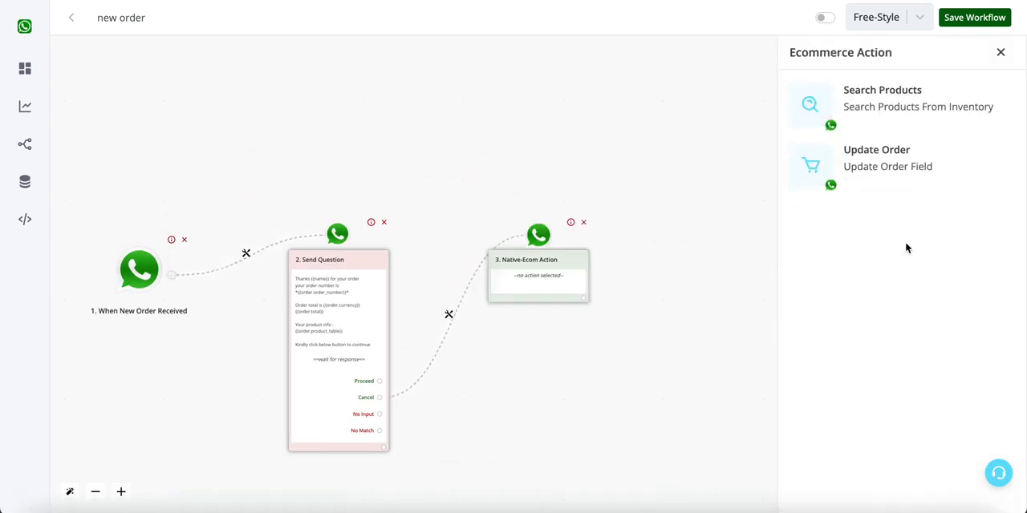
click(901, 173)
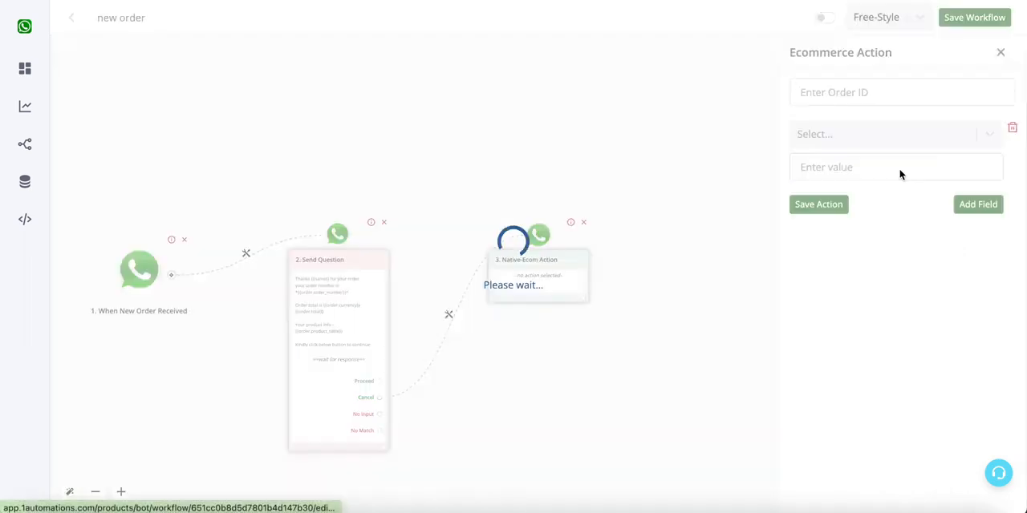
- Set the update action's order ID to the order's id variable, {{order.id}}
click(890, 99)
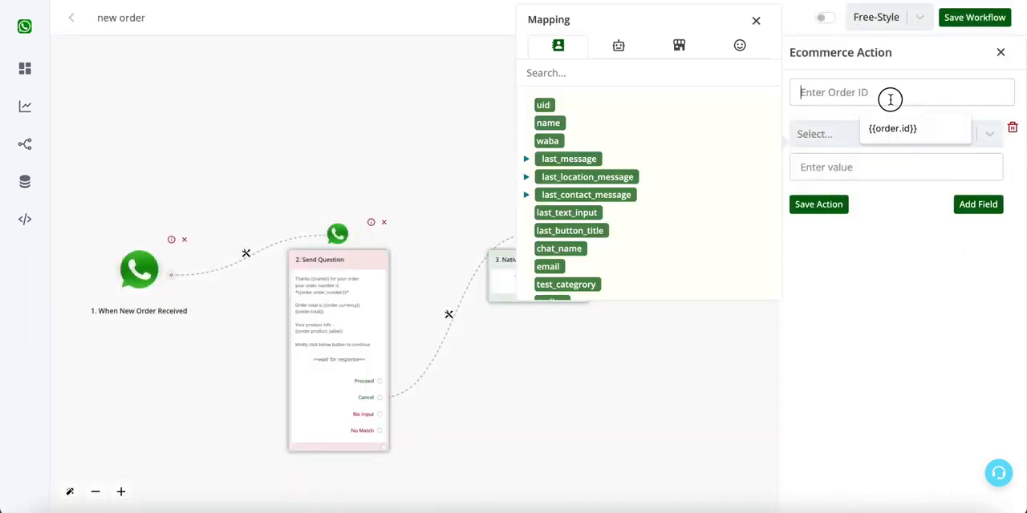
click(678, 45)
click(550, 123)
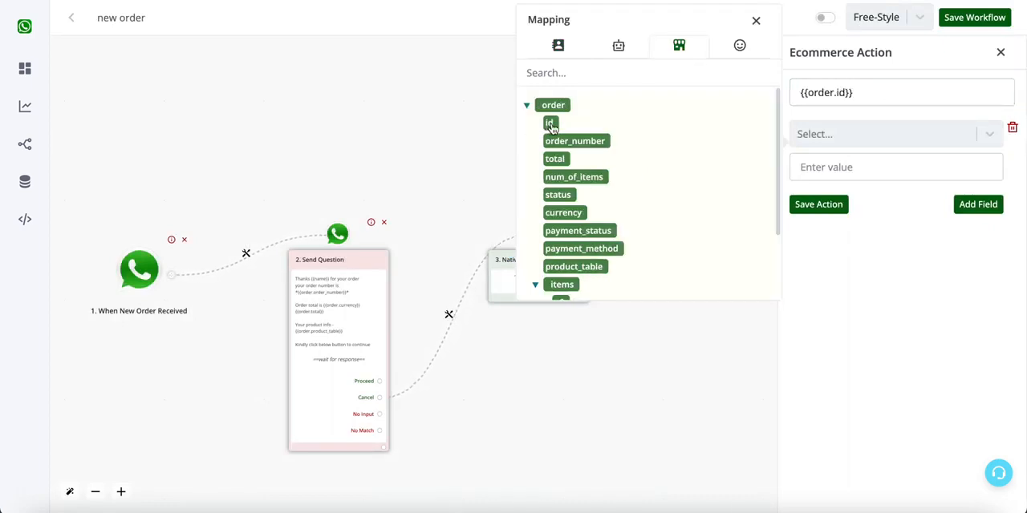
- Choose Order Status as the field to update, set its value to "Cancelled" and save the action
click(808, 134)
scroll(870, 271, down, 5)
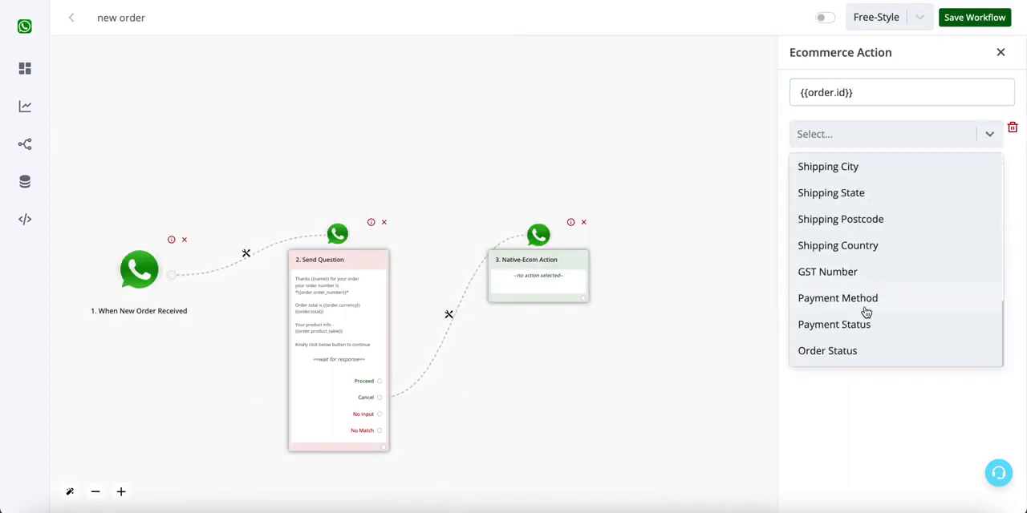
scroll(873, 277, up, 1)
scroll(858, 321, down, 1)
click(843, 355)
click(863, 165)
text(Cancelled)
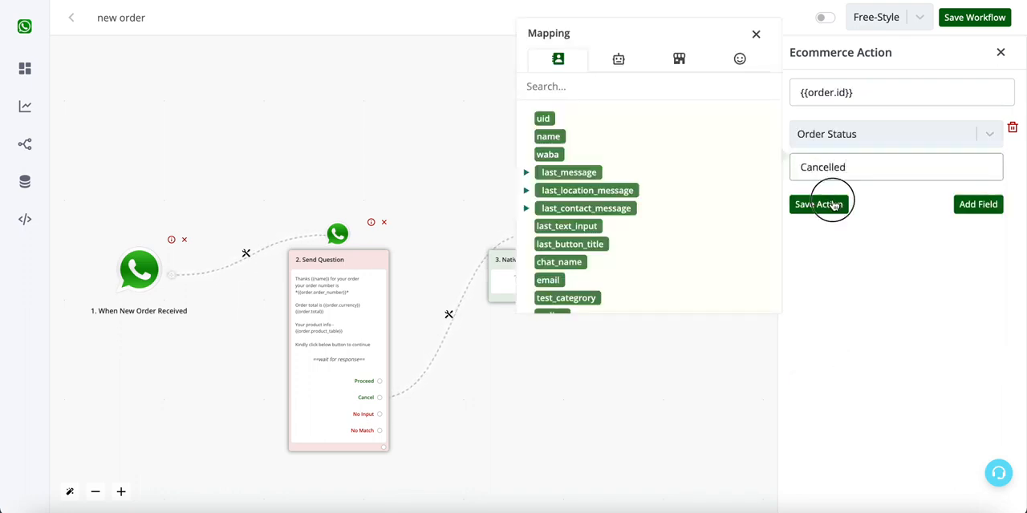
click(818, 204)
- Add a text message after the Update Order action reading "Your order has been cancelled" and save it
click(582, 307)
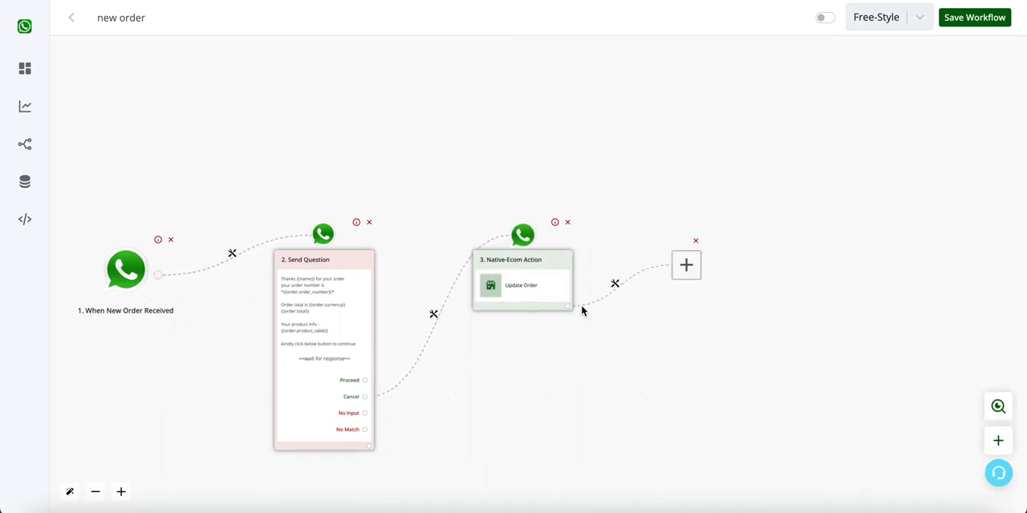
click(499, 252)
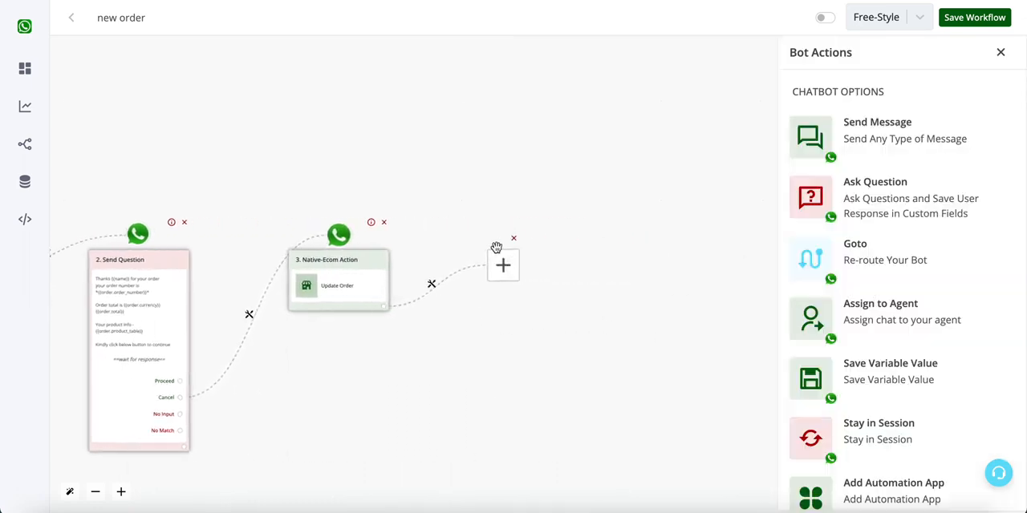
click(968, 143)
click(920, 124)
click(884, 163)
text(Your order has )
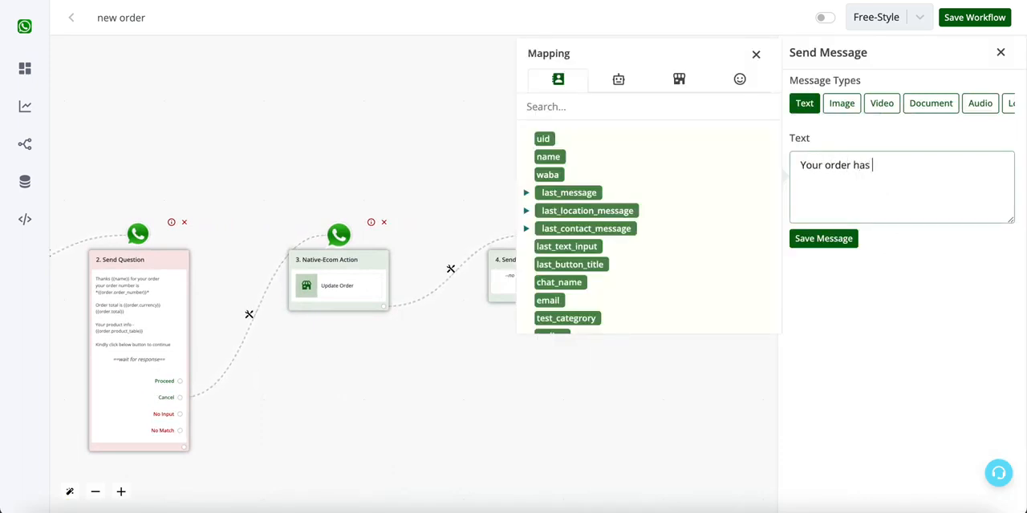
text(been cancelled)
click(817, 237)
click(583, 298)
click(512, 268)
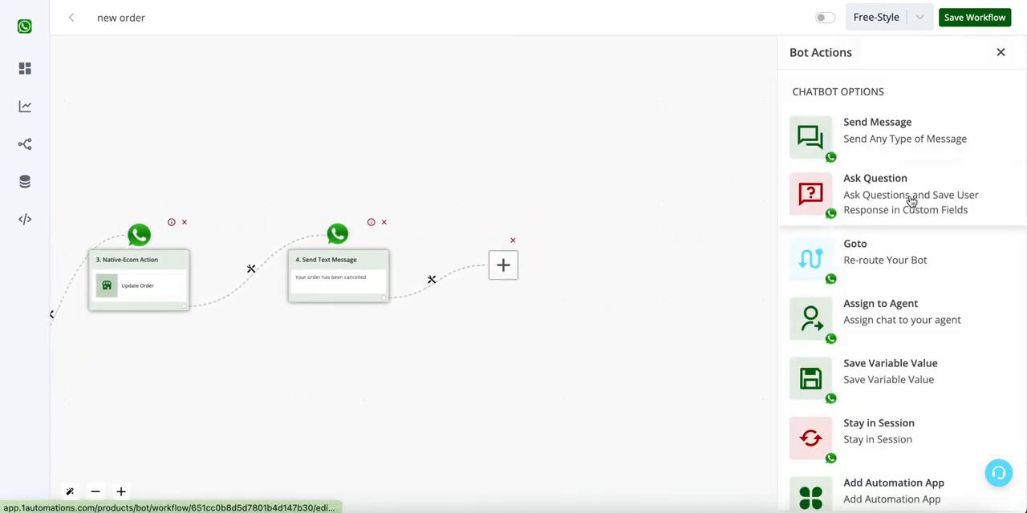
click(917, 210)
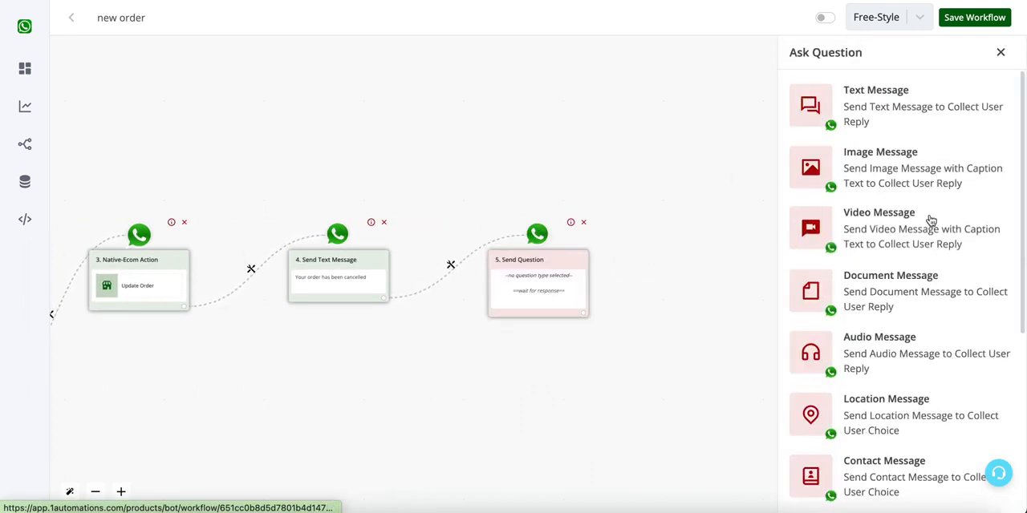
scroll(949, 362, down, 4)
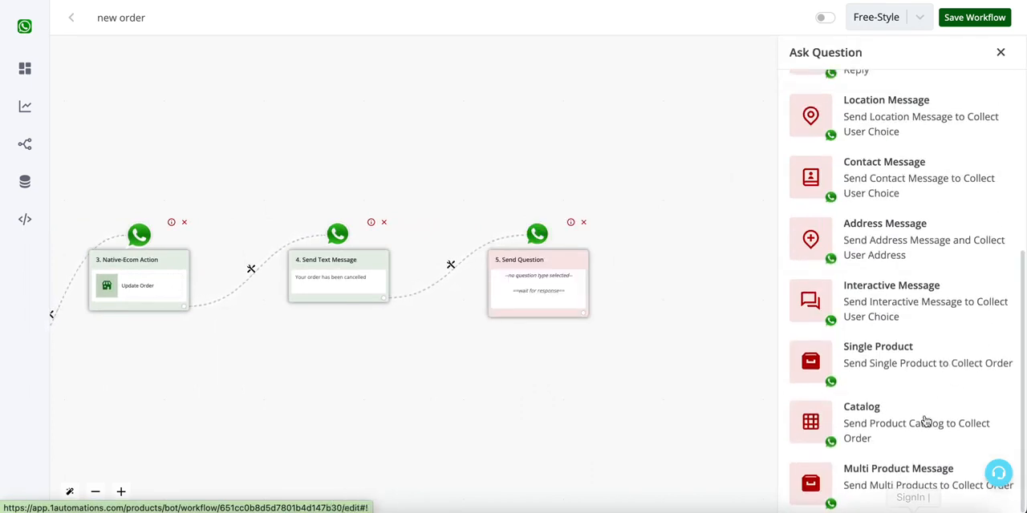
click(583, 222)
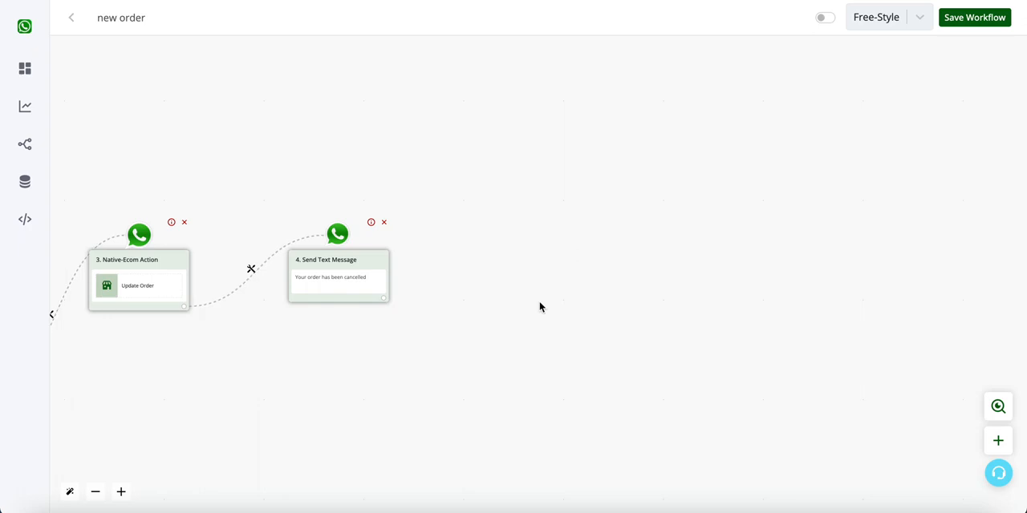
- Move the Update Order and cancellation message nodes lower on the canvas, below the level of the question node
scroll(763, 321, left, 10)
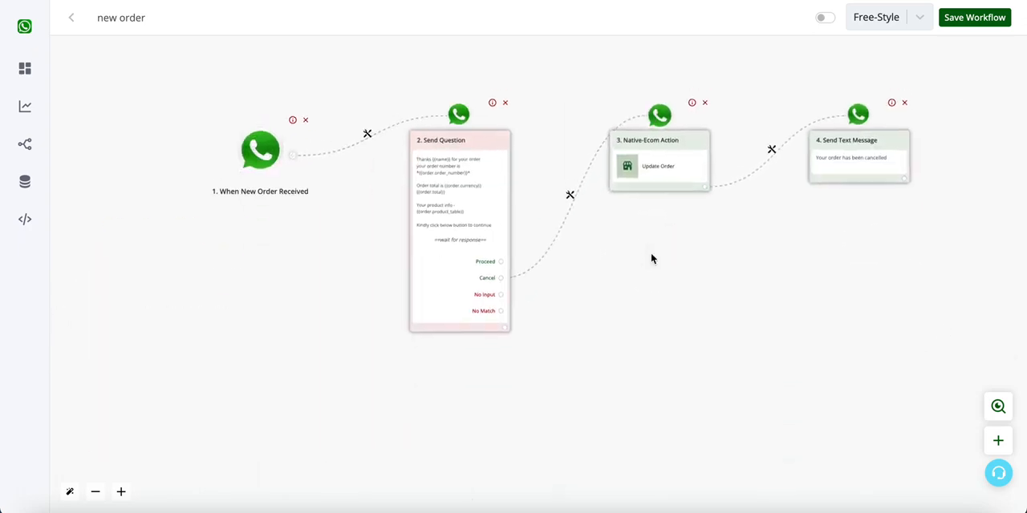
scroll(518, 243, up, 5)
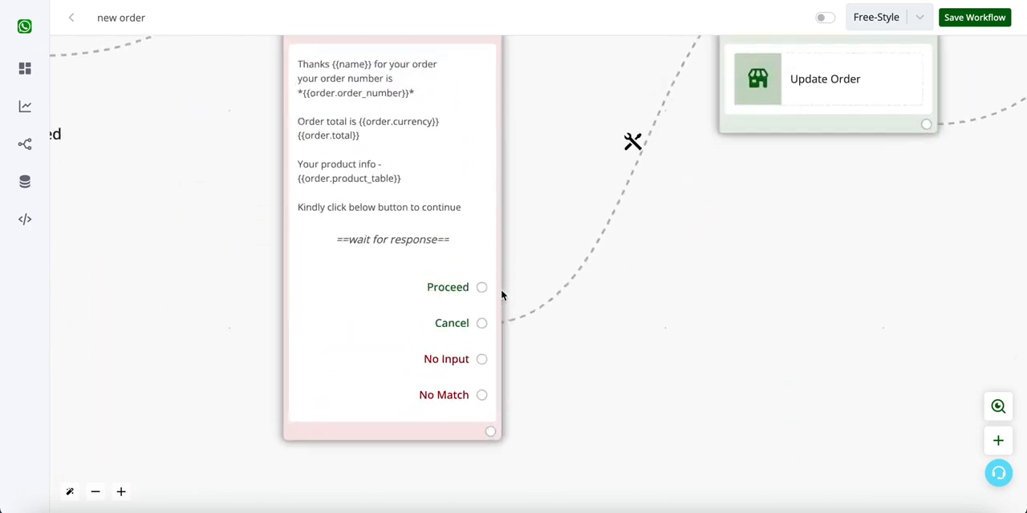
scroll(824, 195, down, 5)
drag(831, 150, 831, 350)
drag(1009, 137, 1002, 350)
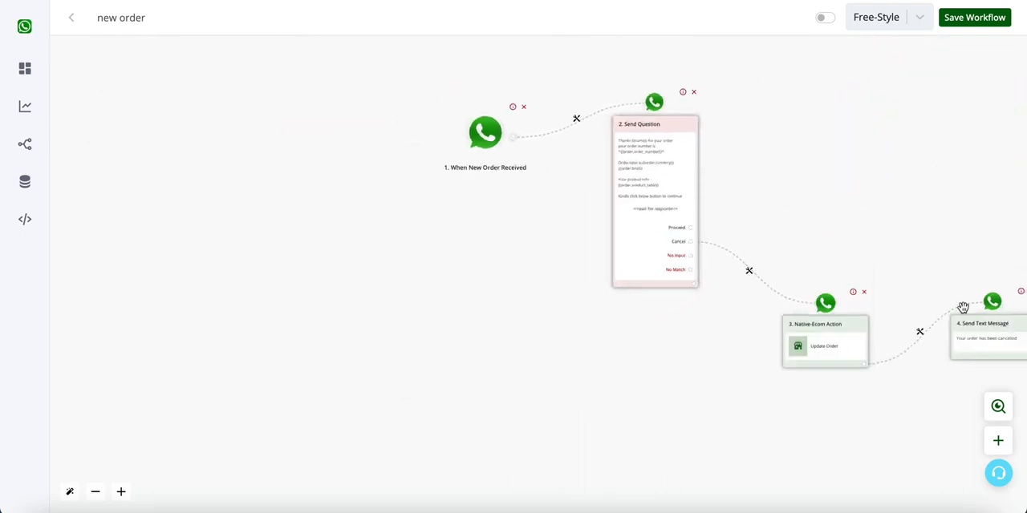
- Attach an Ask Question action of type Address Message to the first question's Proceed answer
scroll(740, 243, up, 3)
drag(841, 173, 716, 174)
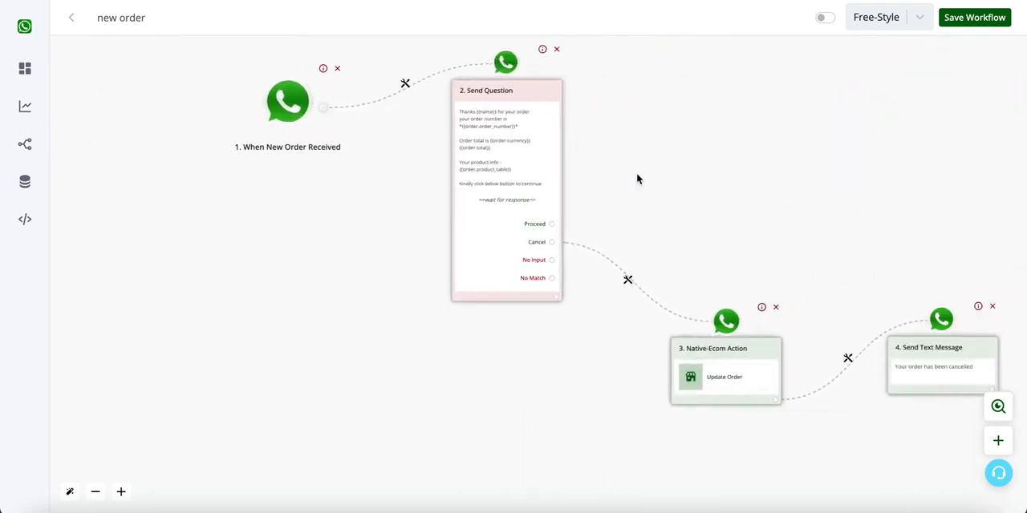
drag(636, 174, 563, 208)
scroll(450, 233, up, 3)
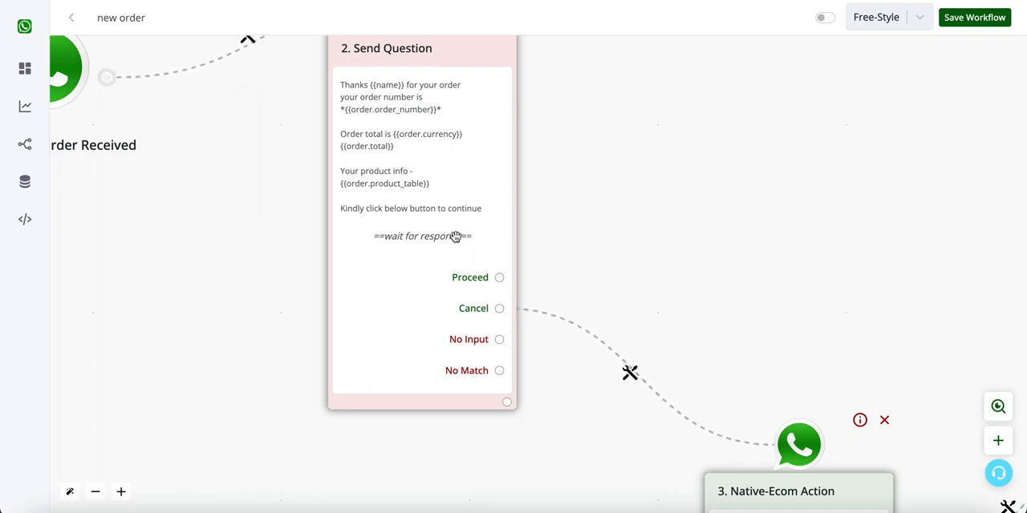
click(499, 278)
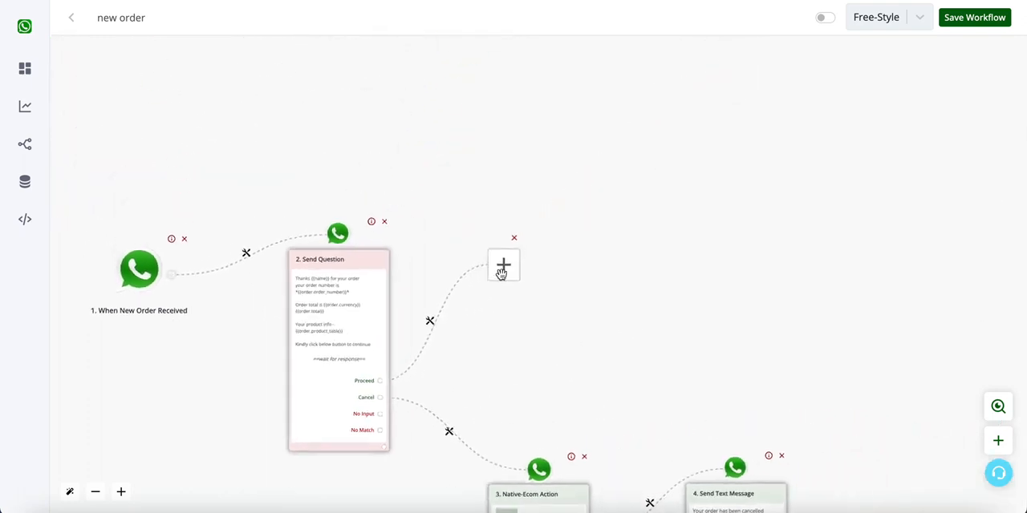
click(502, 270)
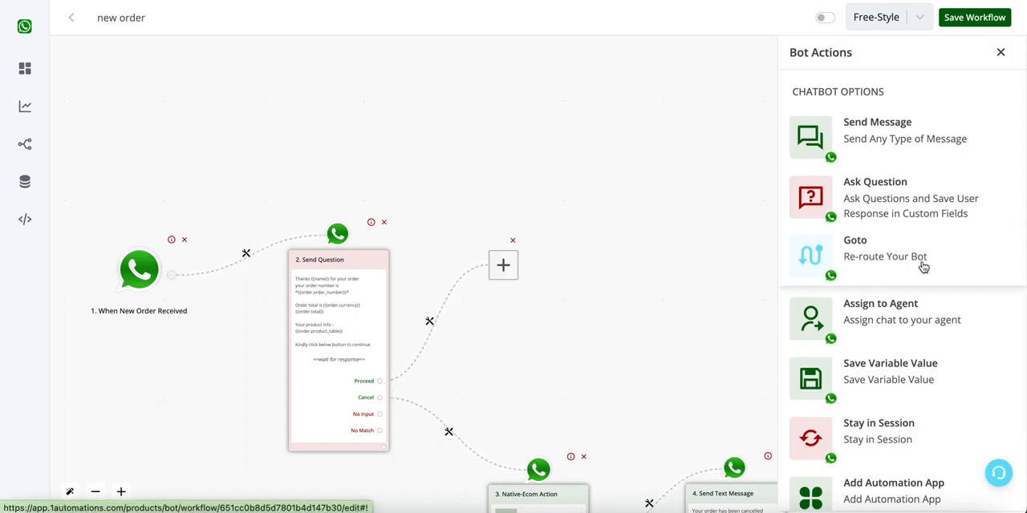
click(910, 219)
scroll(907, 371, down, 4)
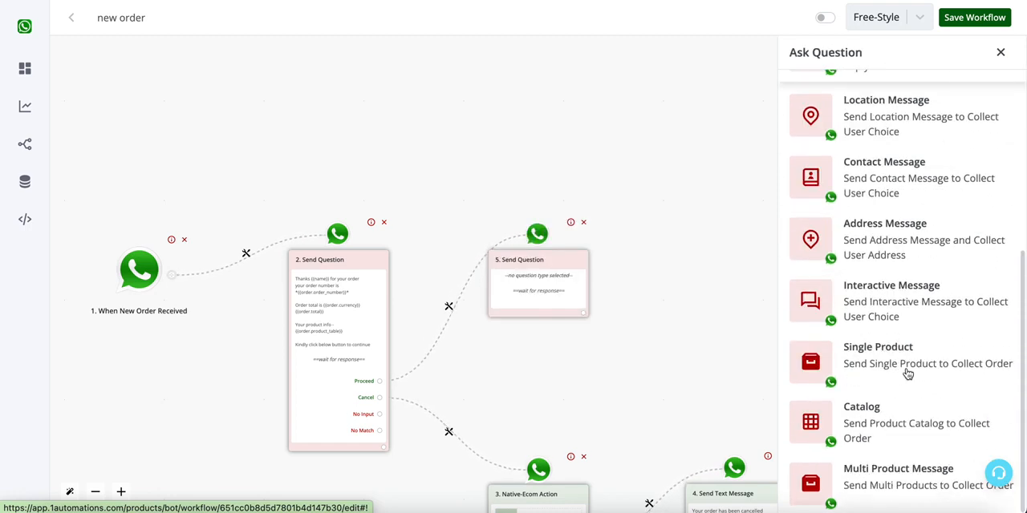
click(879, 237)
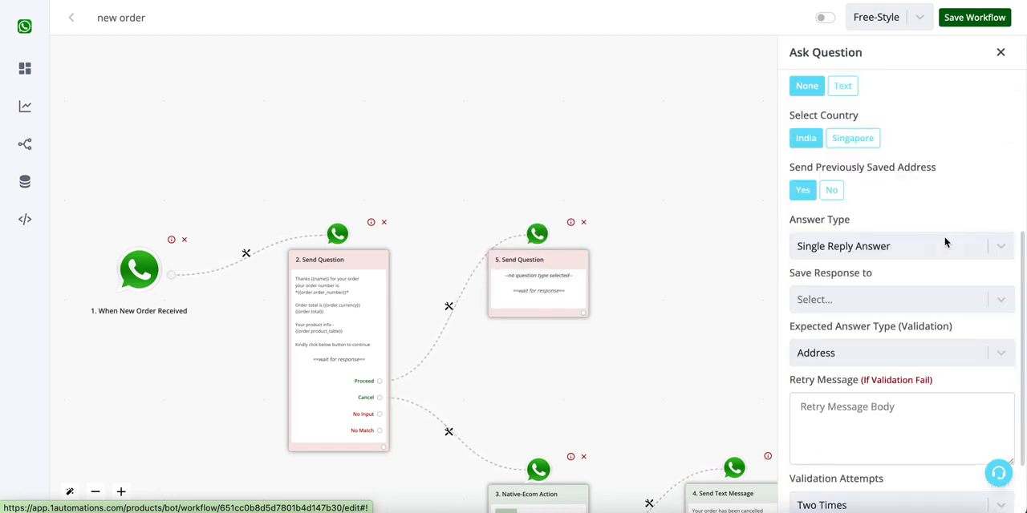
- Write "Kindly enter your address" as the body of the address question
scroll(945, 242, up, 4)
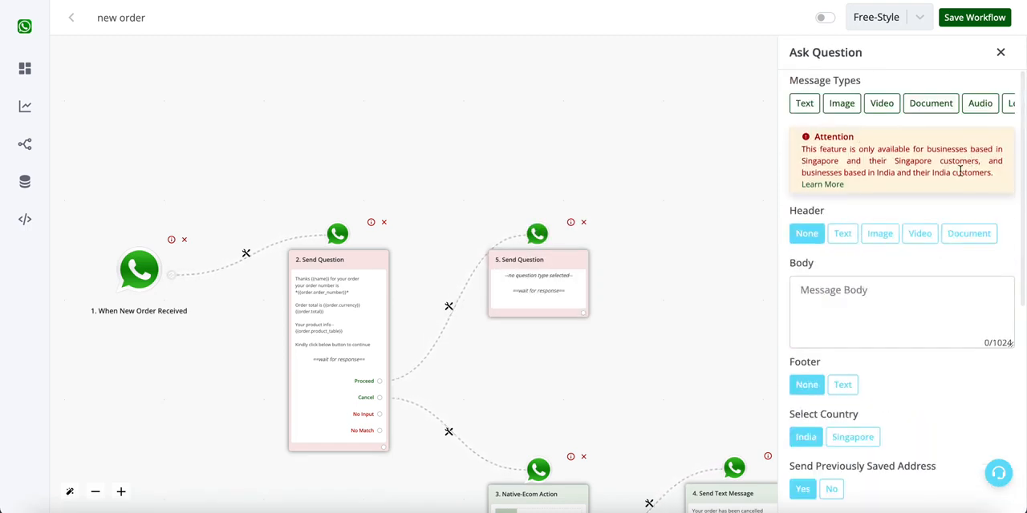
drag(820, 165, 949, 178)
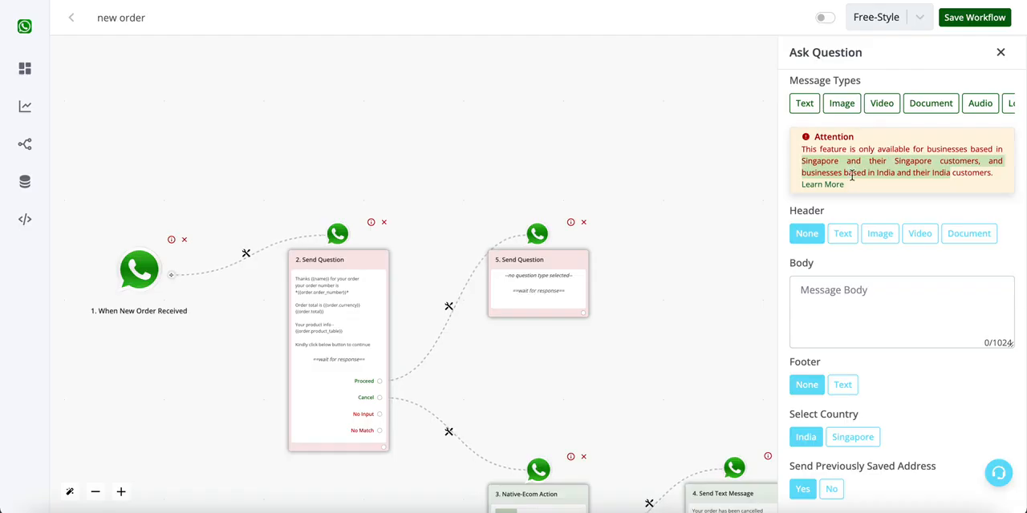
click(905, 206)
scroll(905, 208, down, 2)
click(901, 206)
text(Kindly send your address)
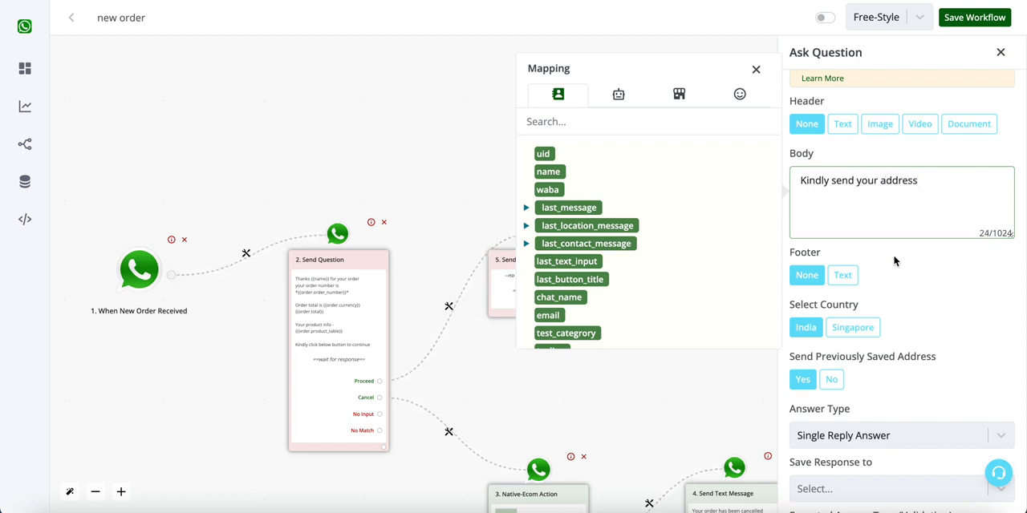
double_click(843, 180)
text(enter)
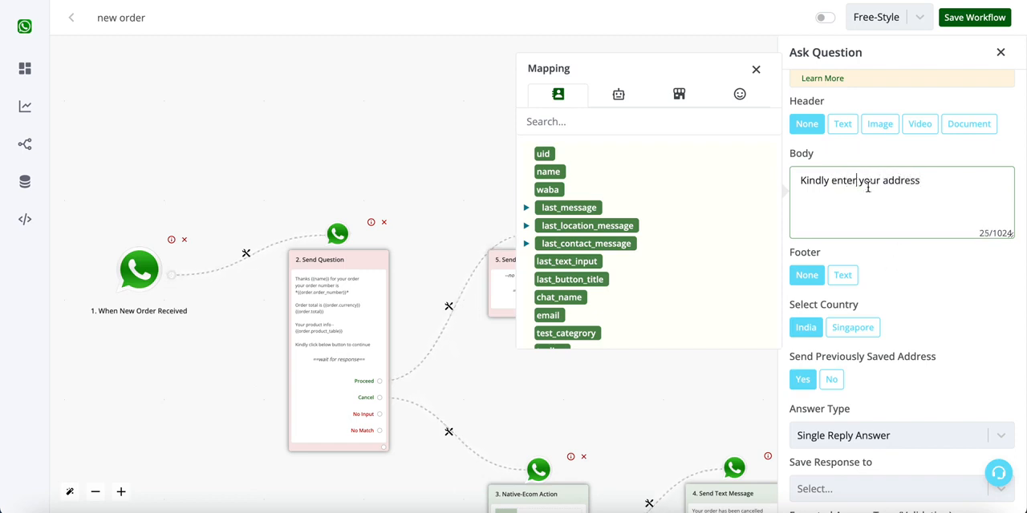
- Review the address question's country and previously saved address options
scroll(930, 286, down, 3)
click(813, 195)
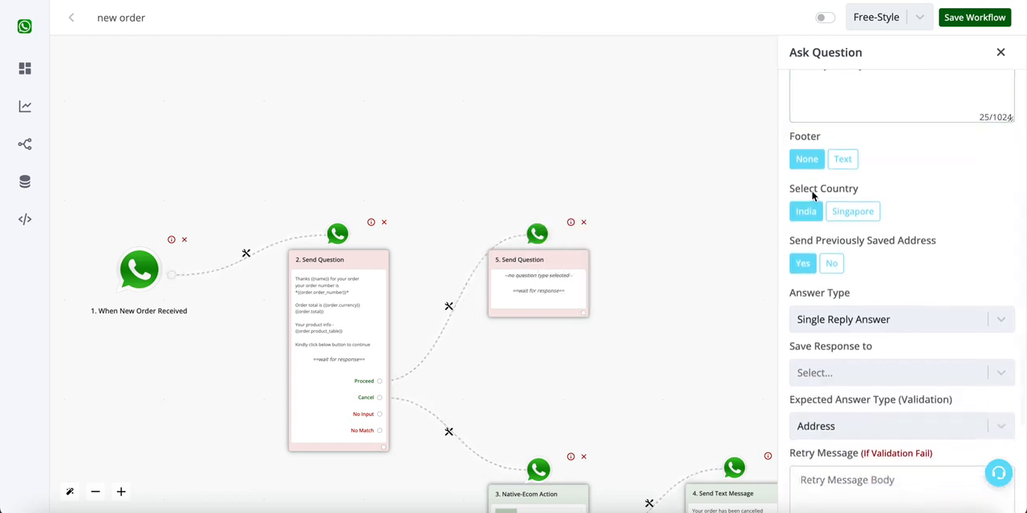
double_click(813, 195)
triple_click(796, 240)
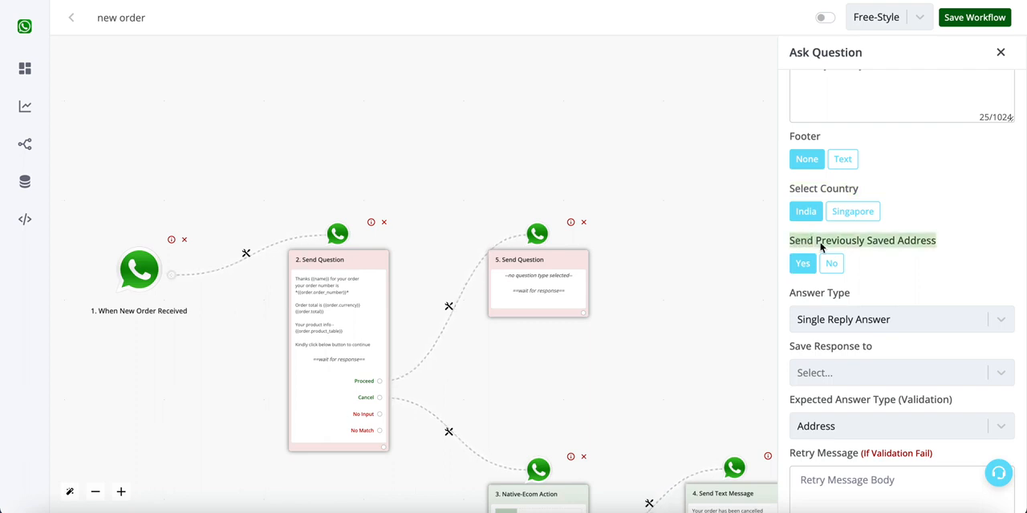
scroll(934, 265, down, 2)
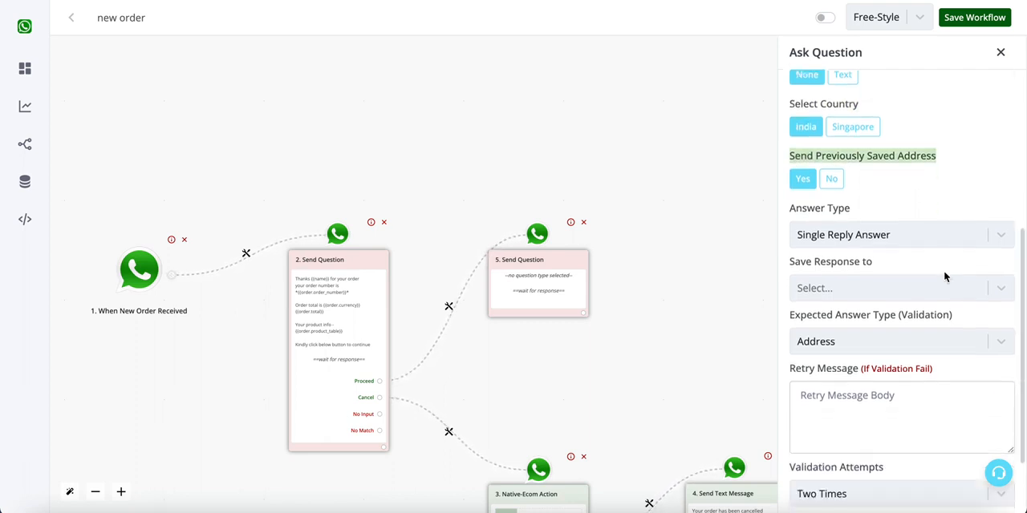
- Check the address question's answer, validation and waiting time settings, and save the question
scroll(944, 275, up, 5)
scroll(944, 275, down, 3)
scroll(944, 276, down, 3)
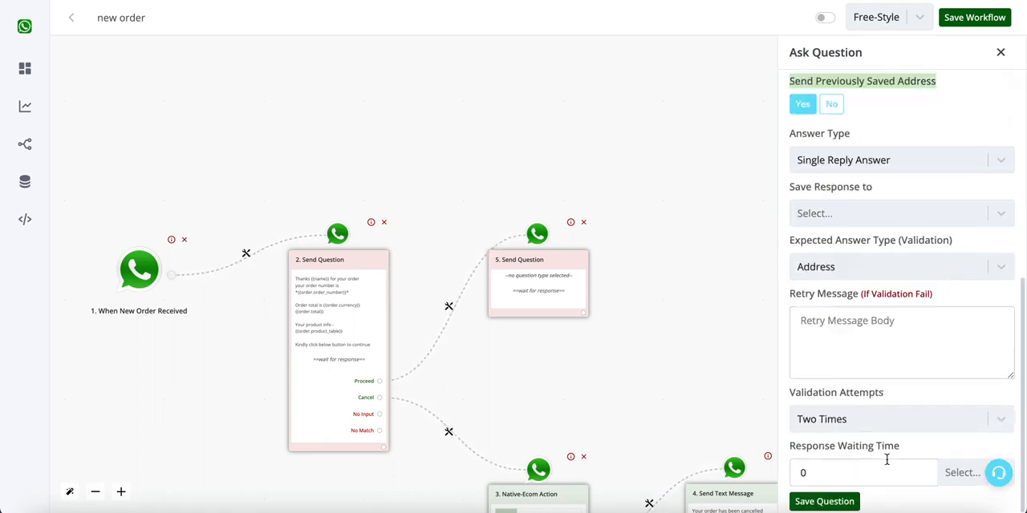
scroll(858, 184, up, 3)
scroll(878, 403, down, 3)
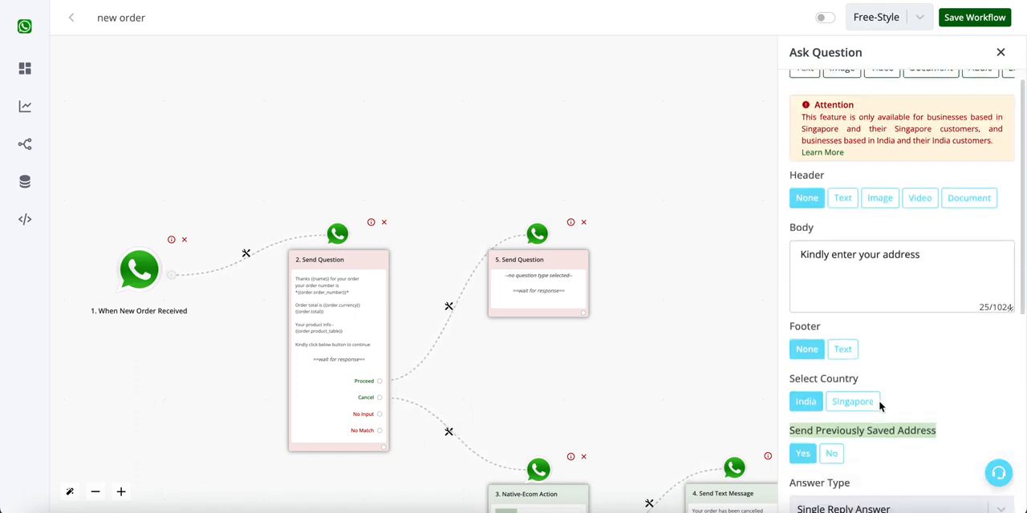
click(855, 502)
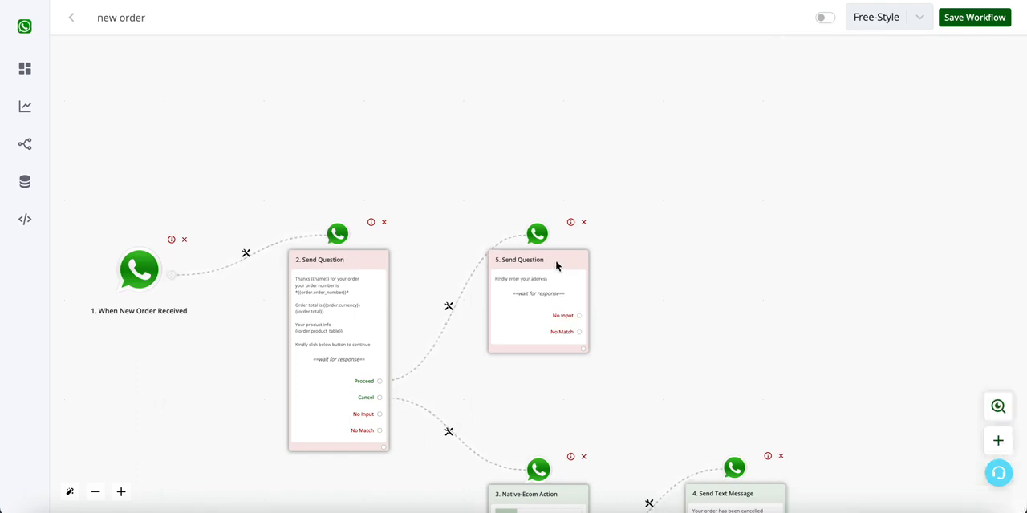
- Raise the address question node above the first question's level and attach a Native Ecommerce Update Order action to it
drag(563, 264, 561, 199)
click(584, 286)
click(500, 248)
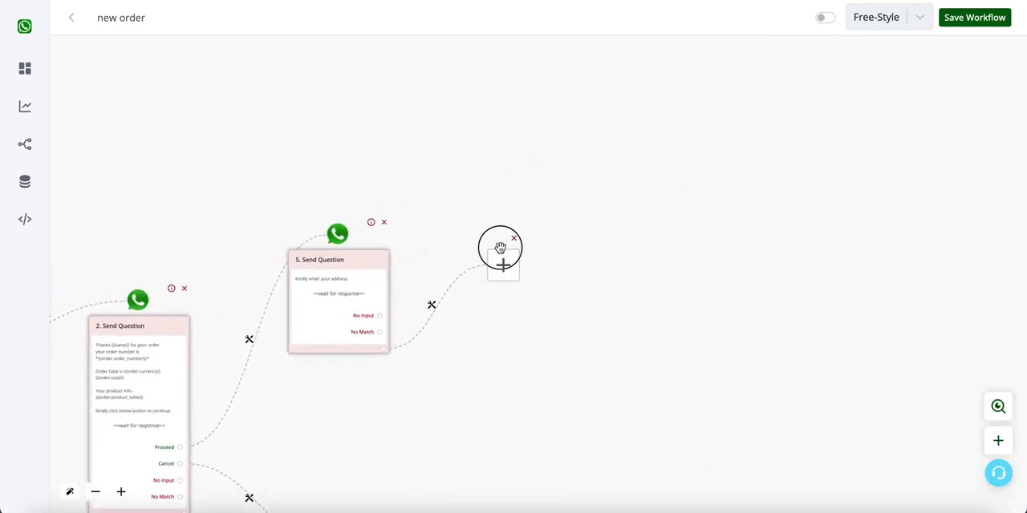
scroll(946, 294, down, 2)
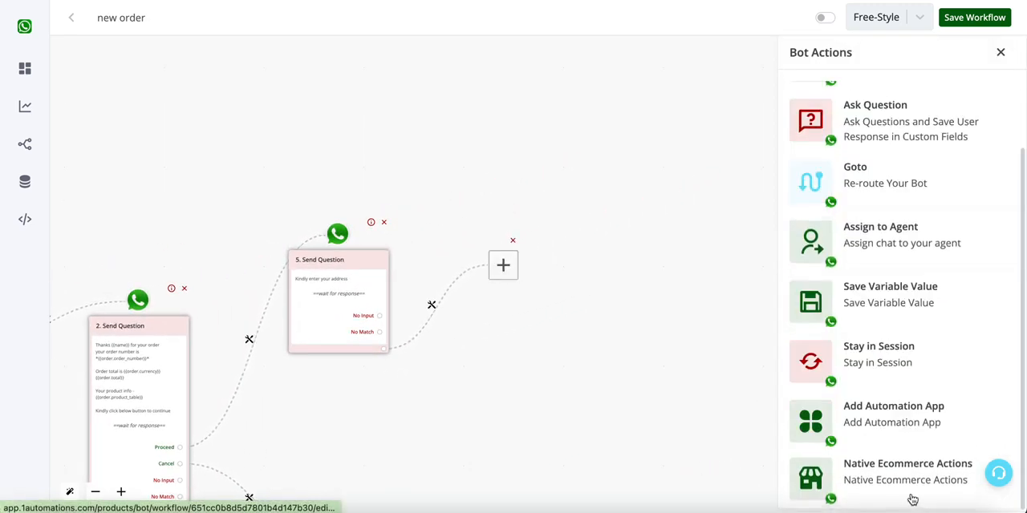
click(907, 495)
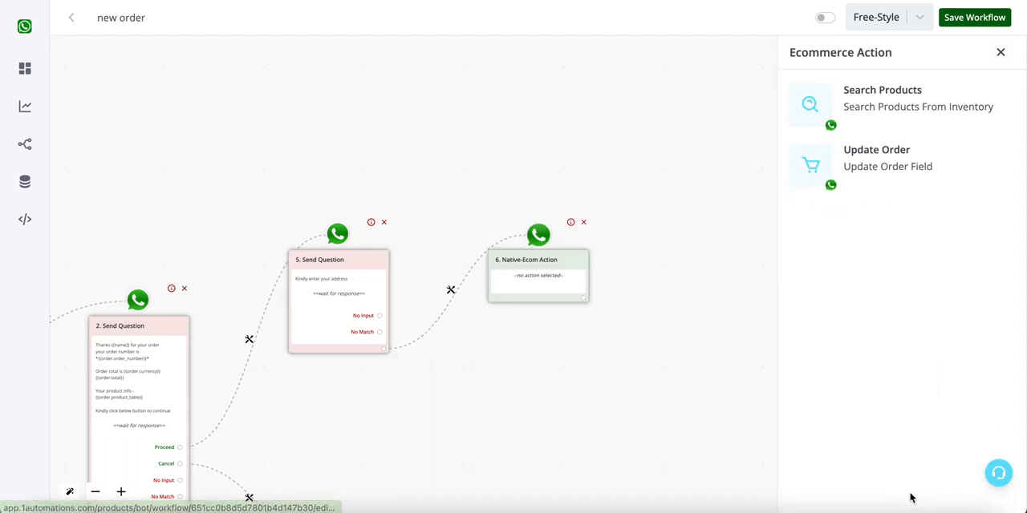
click(864, 163)
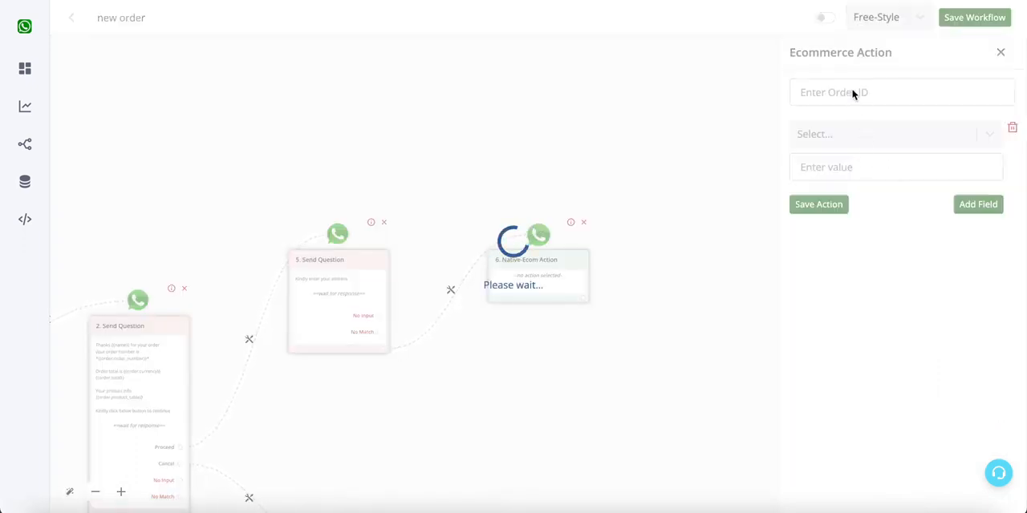
- Set the order ID to {{order.id}} and choose Billing as the field filled from {{last_incoming_address_message}}
click(853, 92)
click(679, 46)
click(560, 122)
click(875, 137)
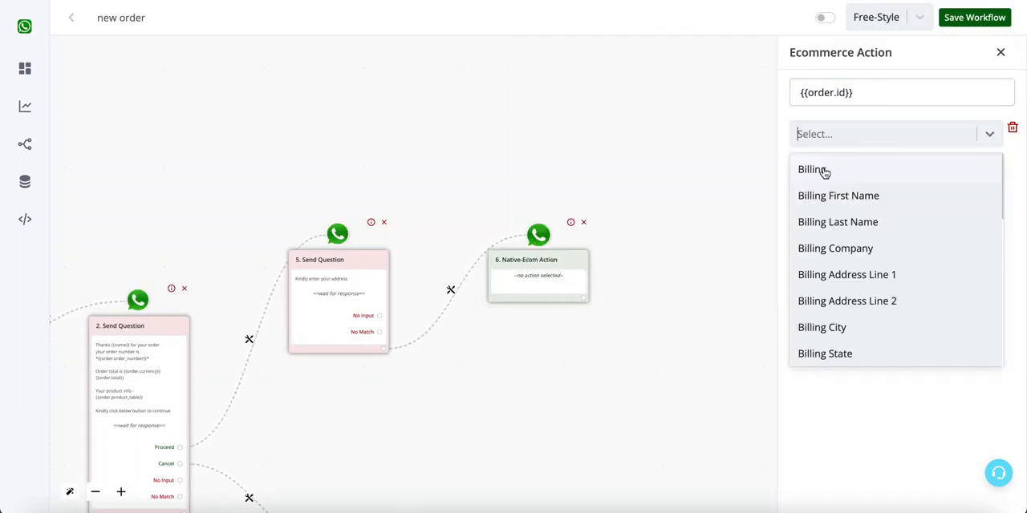
scroll(843, 199, down, 3)
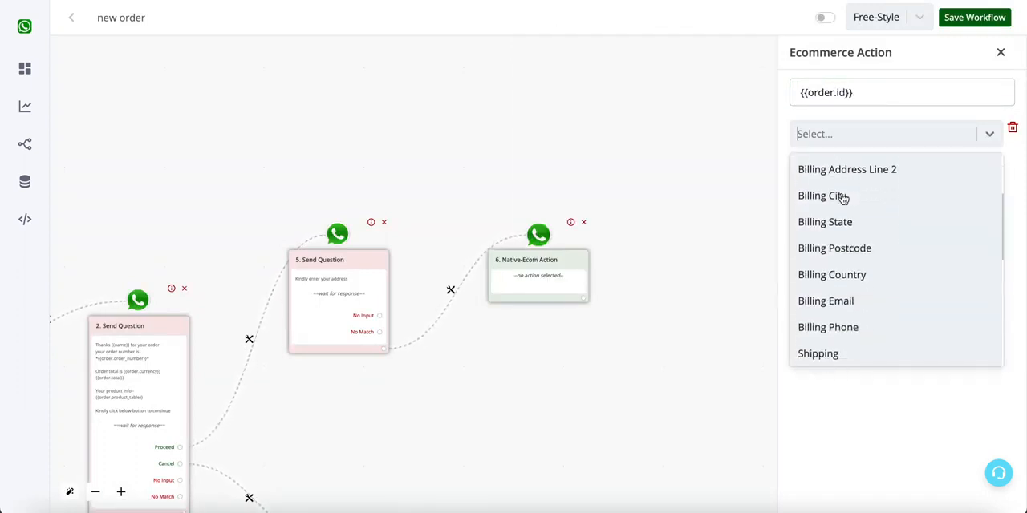
scroll(830, 240, up, 3)
click(824, 169)
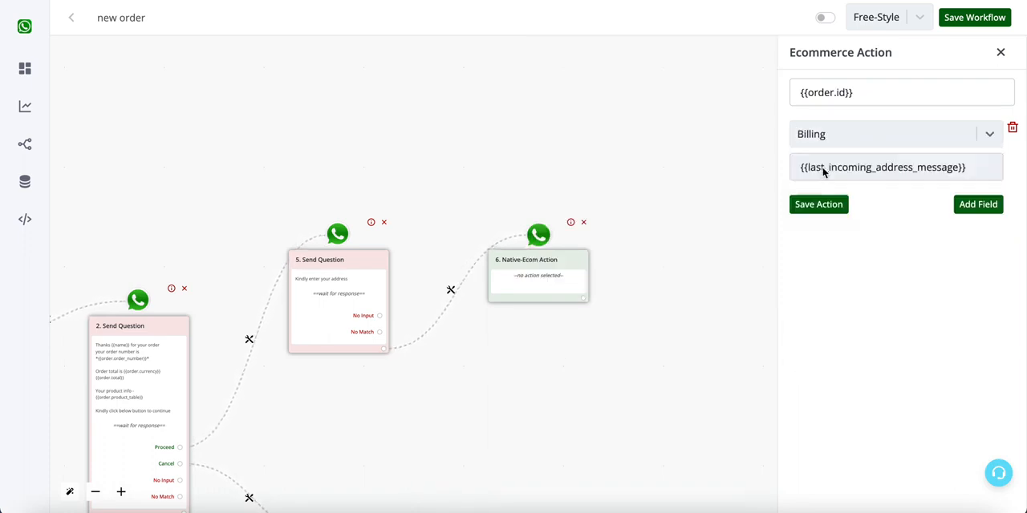
double_click(848, 167)
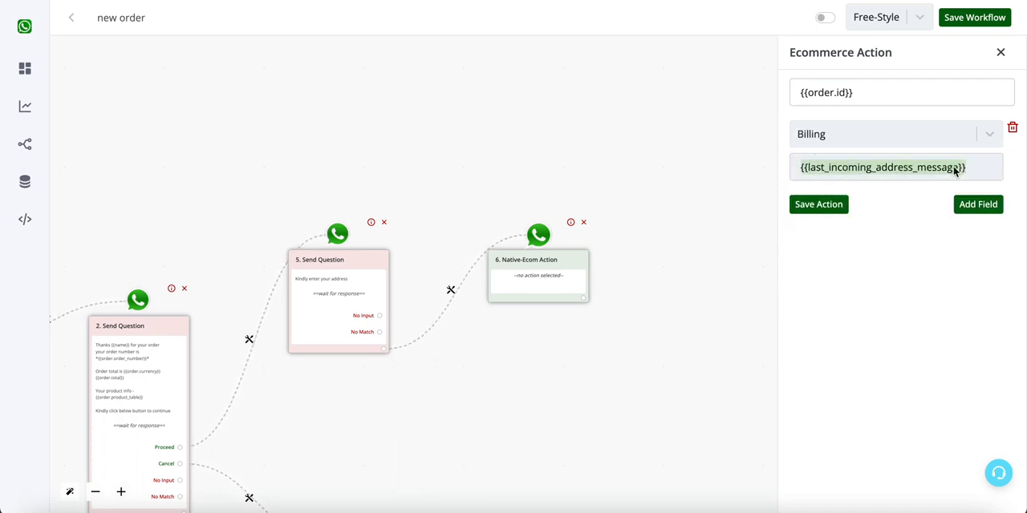
- Add a Shipping field filled from {{last_incoming_address_message}} to the order update and save the action
click(976, 204)
click(894, 227)
scroll(863, 337, down, 4)
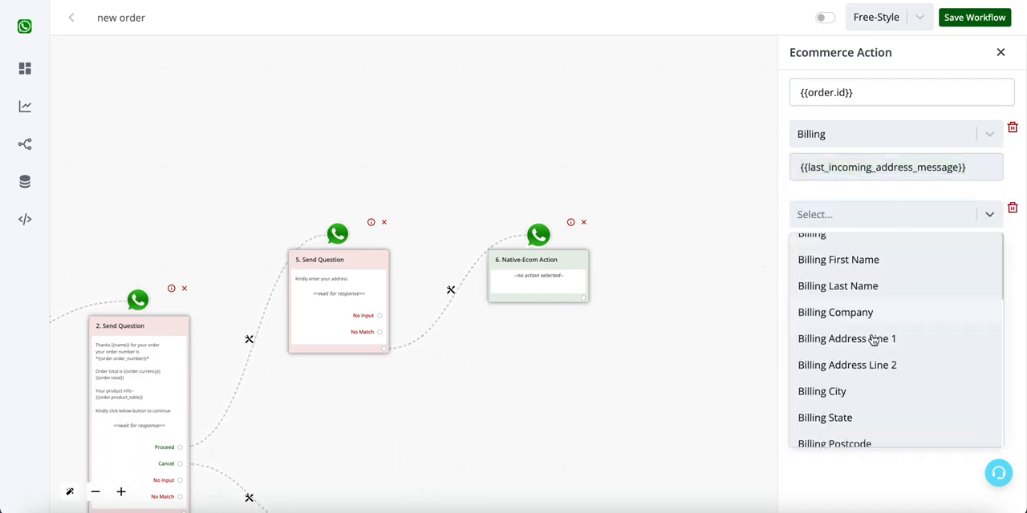
click(864, 393)
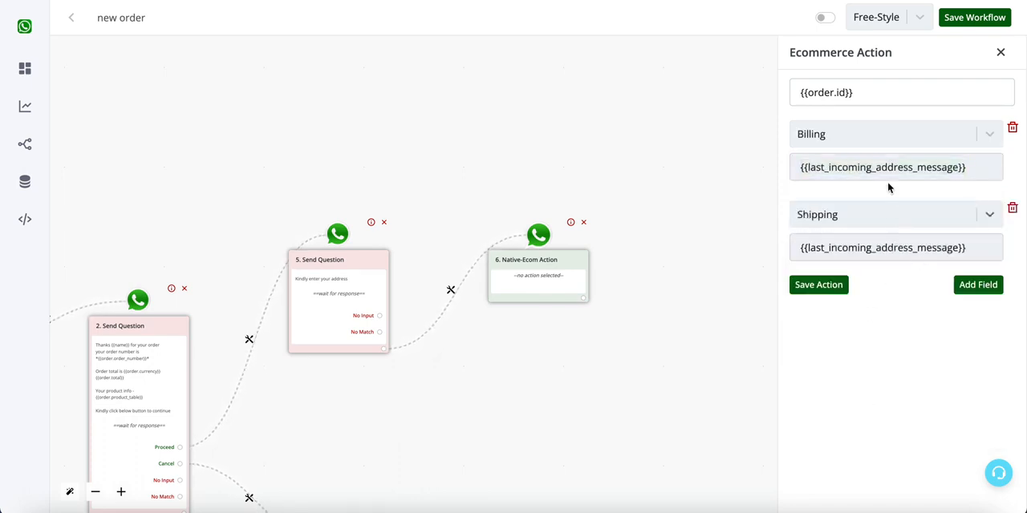
click(884, 217)
scroll(863, 412, down, 2)
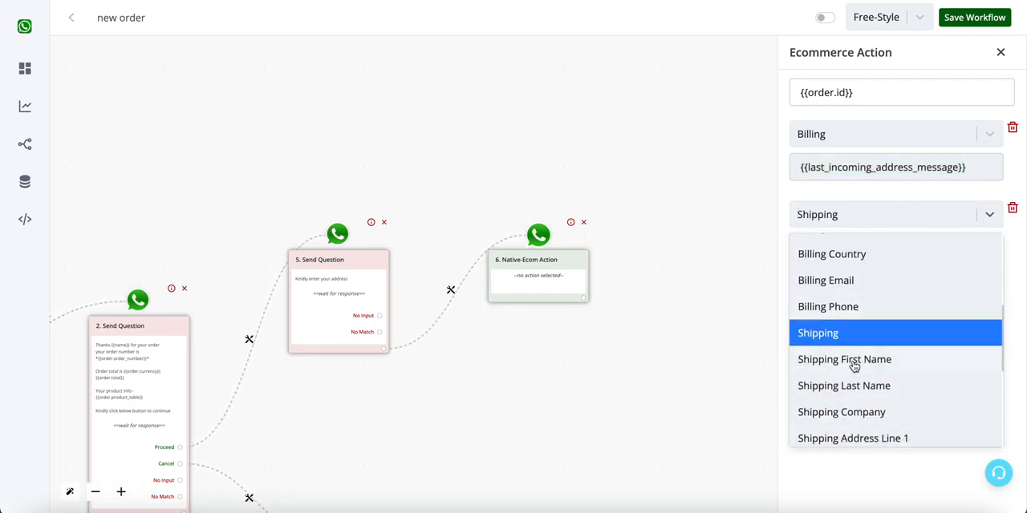
click(921, 219)
click(842, 287)
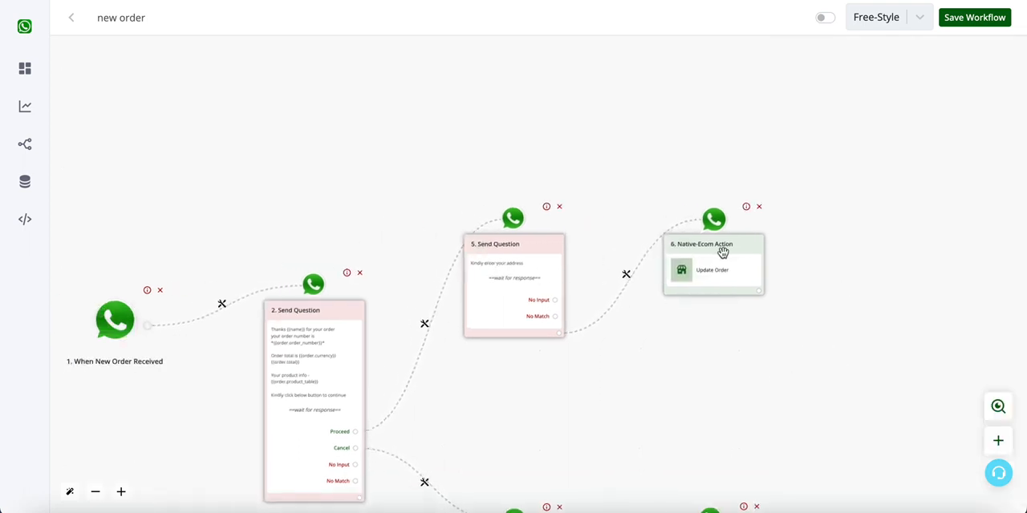
- Delete the connection from Proceed to the address question and move that question and its Update Order node to the upper canvas
click(424, 323)
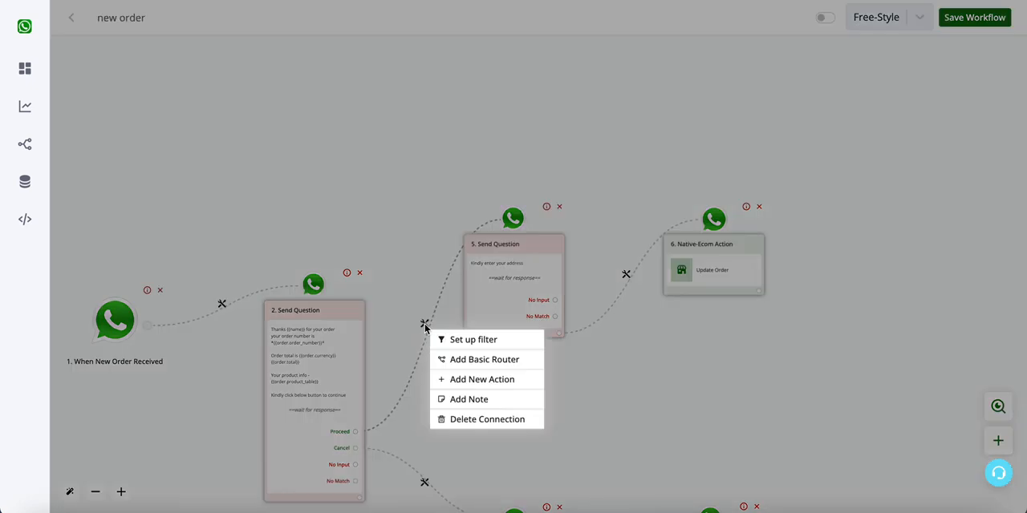
click(487, 431)
drag(502, 251, 507, 89)
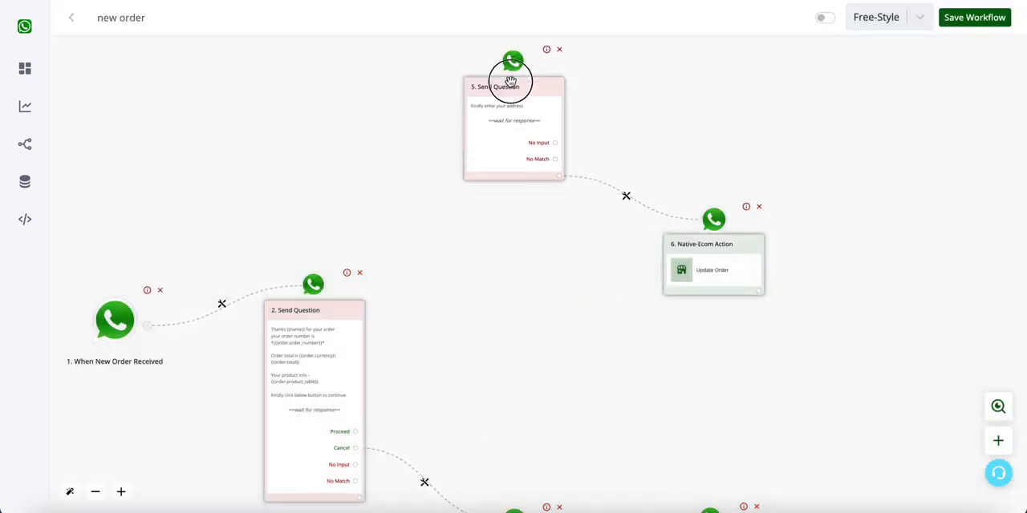
drag(717, 228, 727, 92)
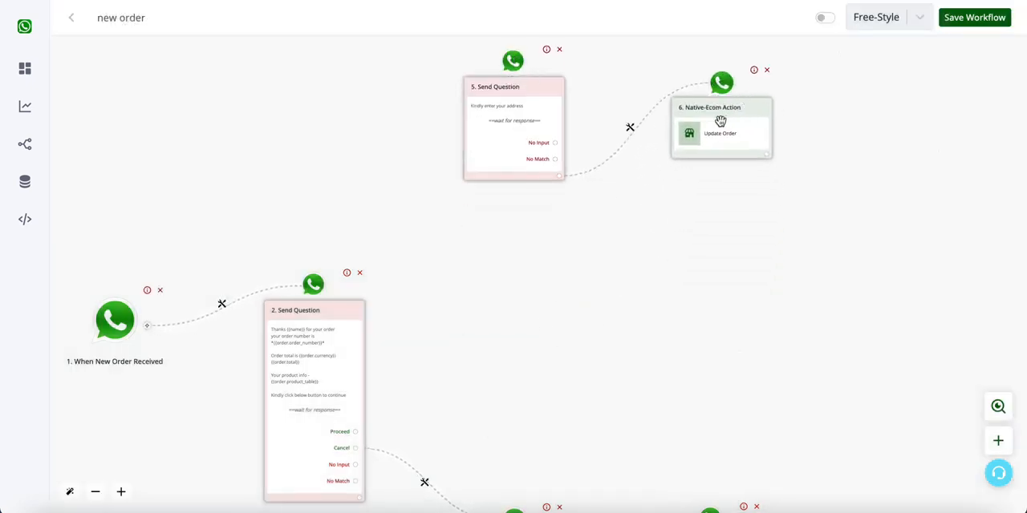
- Attach a new Ask Question action of type Text Message to the first question's Proceed answer
click(357, 429)
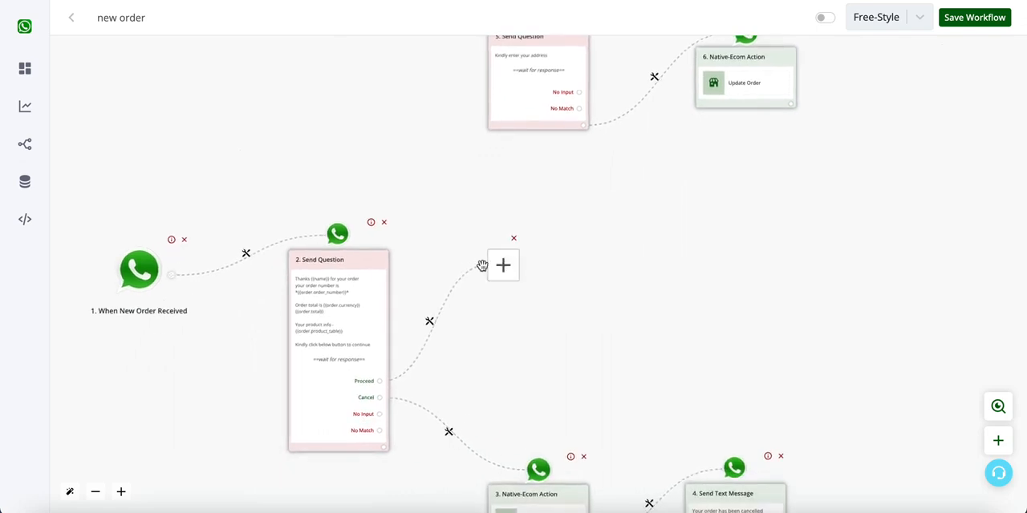
click(510, 266)
click(855, 197)
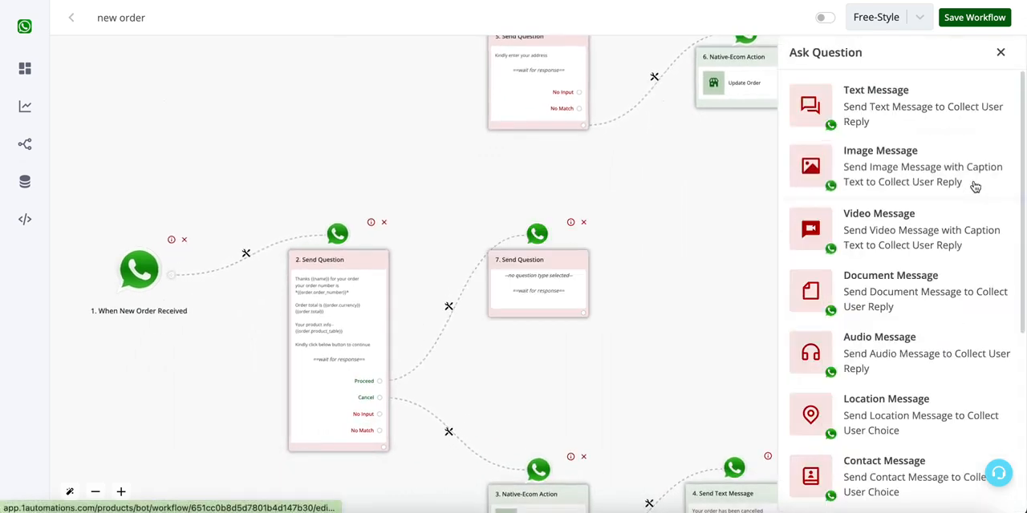
click(905, 109)
- Write "Kindly let us know your zip" as the text of the new question and save it
click(891, 176)
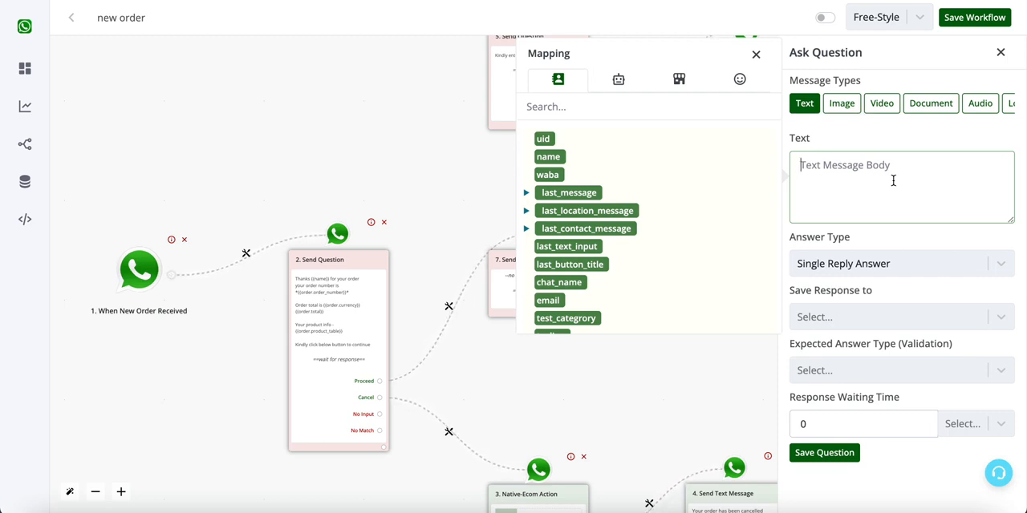
text(Kindly let us know your zip)
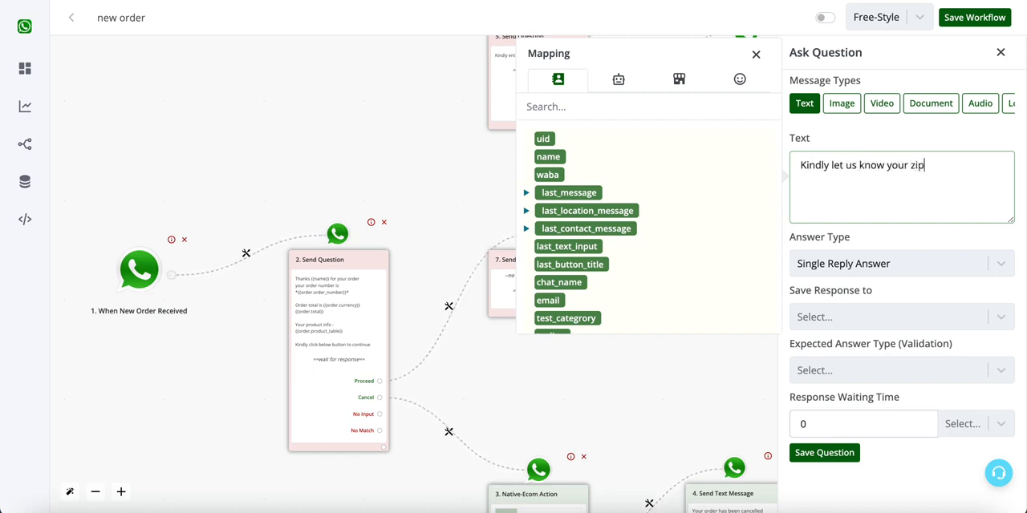
click(848, 452)
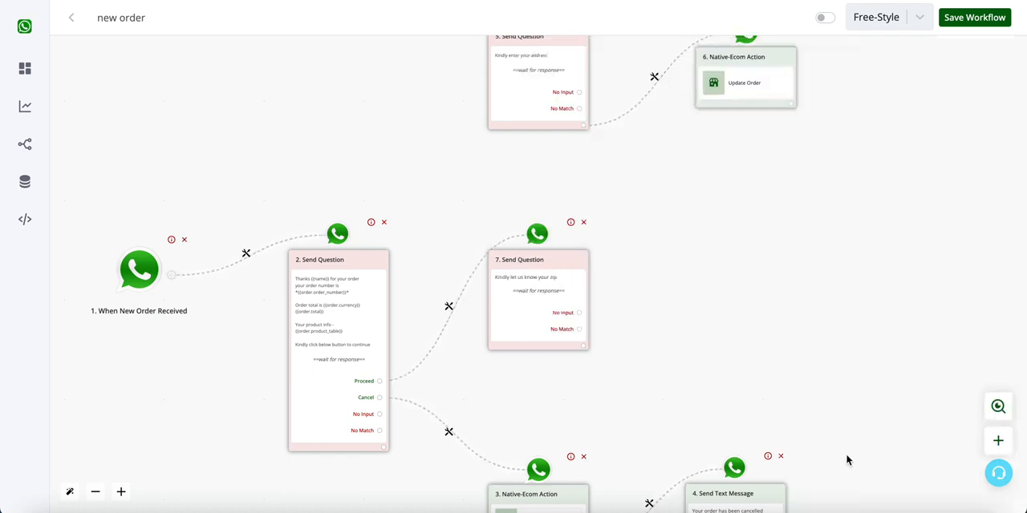
click(538, 284)
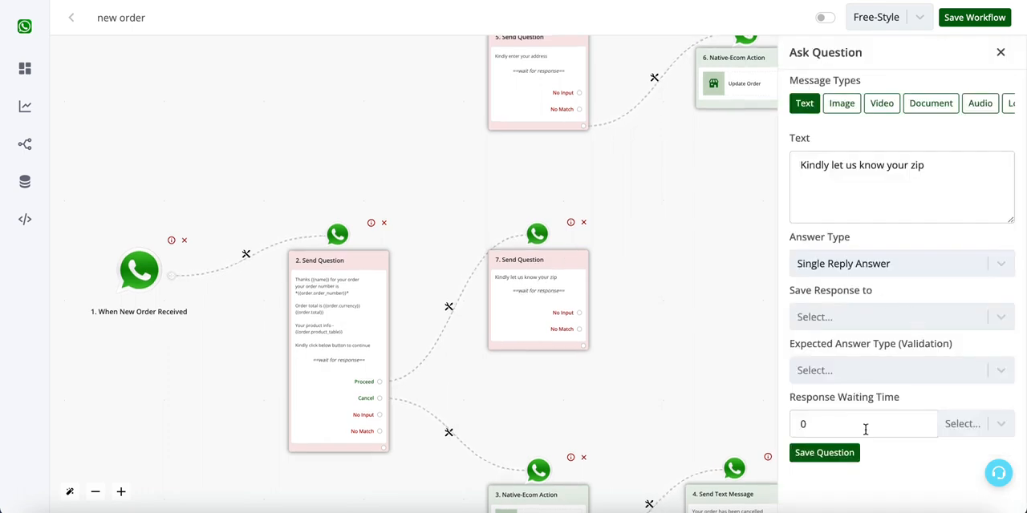
click(848, 453)
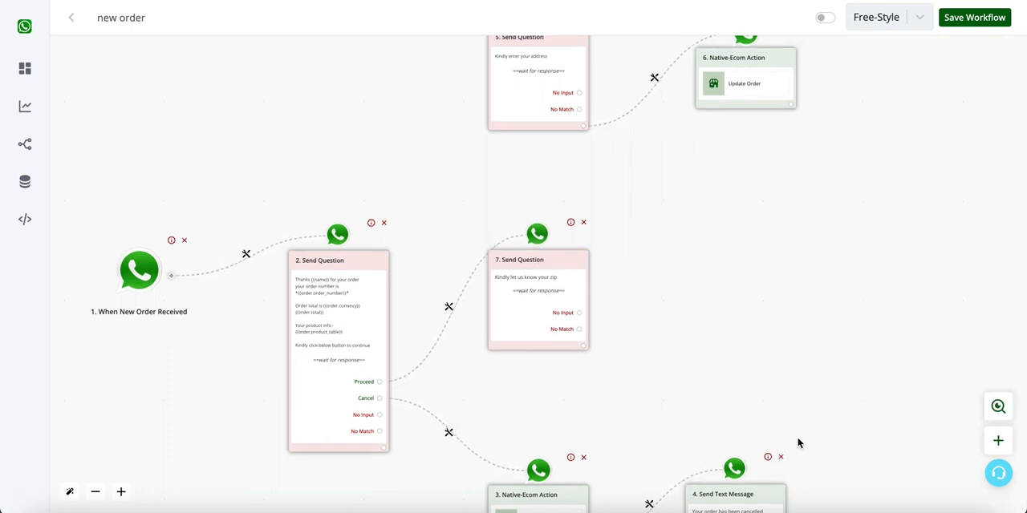
- Attach a Native Ecommerce Update Order action to the zip question and set its order ID to {{order.id}}
click(585, 347)
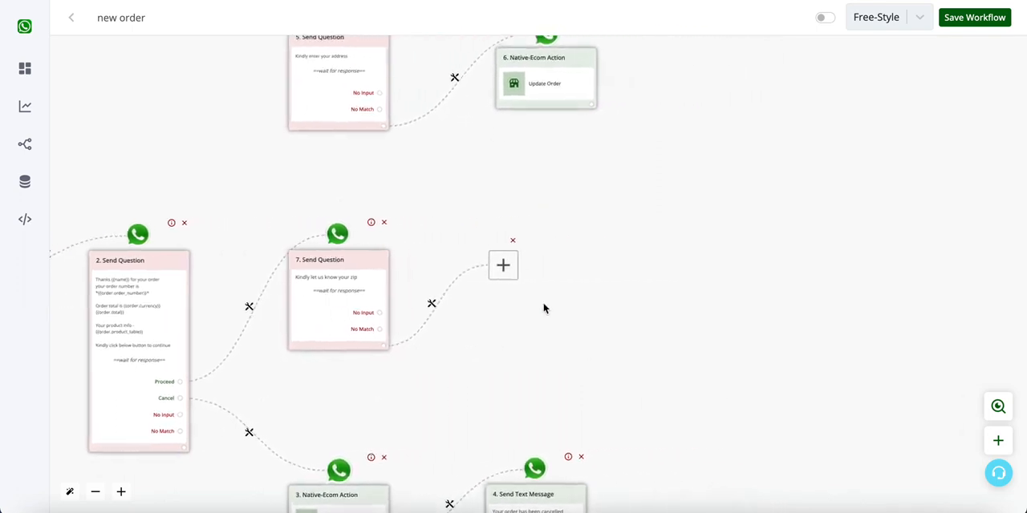
click(517, 275)
scroll(886, 341, down, 1)
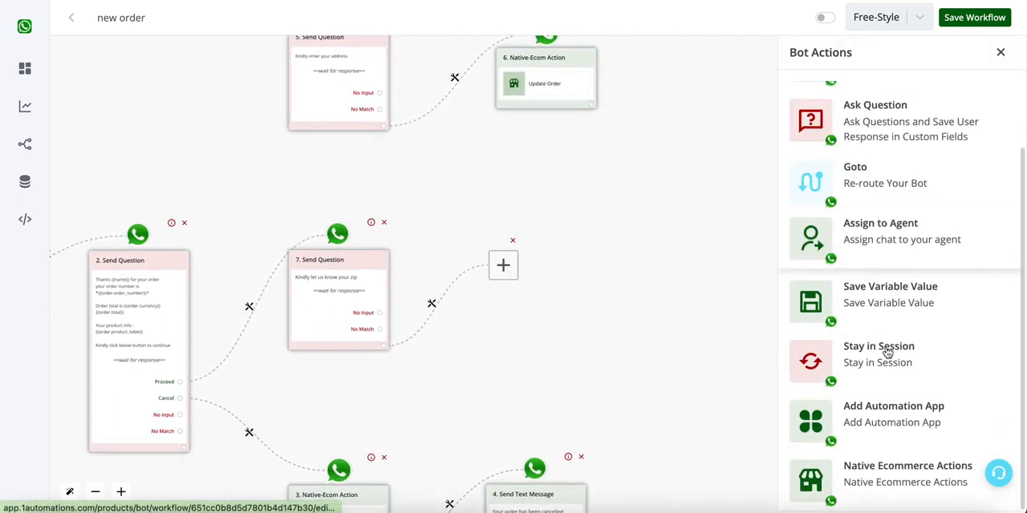
click(903, 475)
click(891, 160)
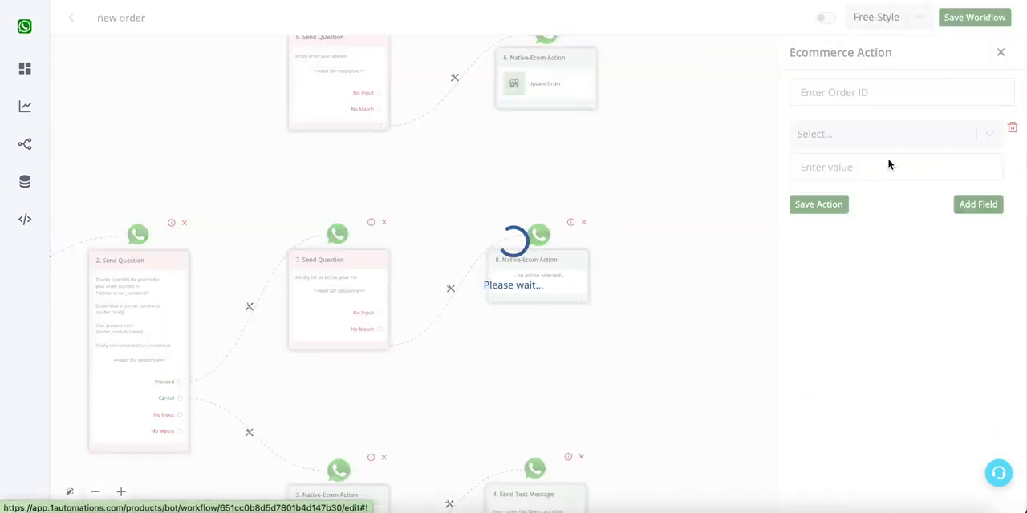
click(894, 96)
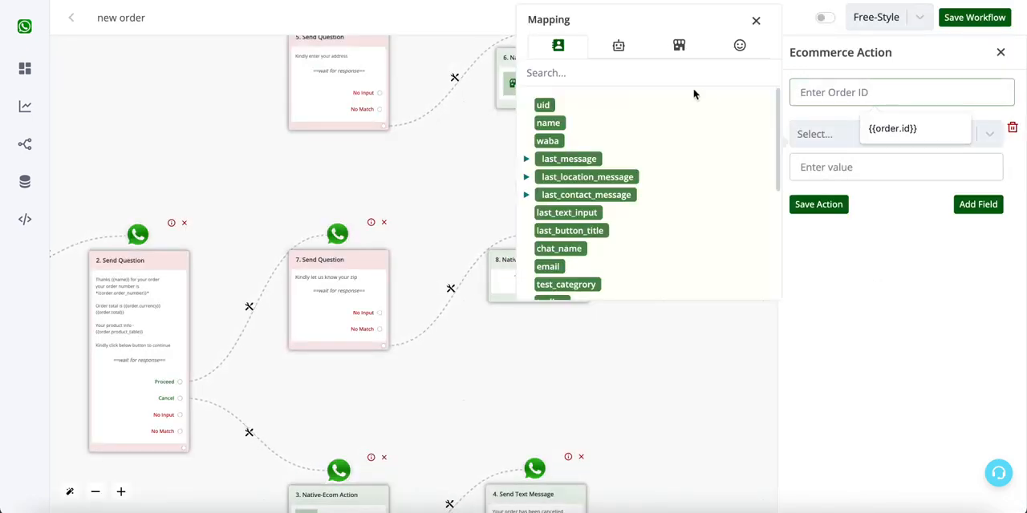
click(674, 44)
click(549, 123)
- Set the order's Billing Postcode field to {{last_text_input}} and save the action
click(827, 134)
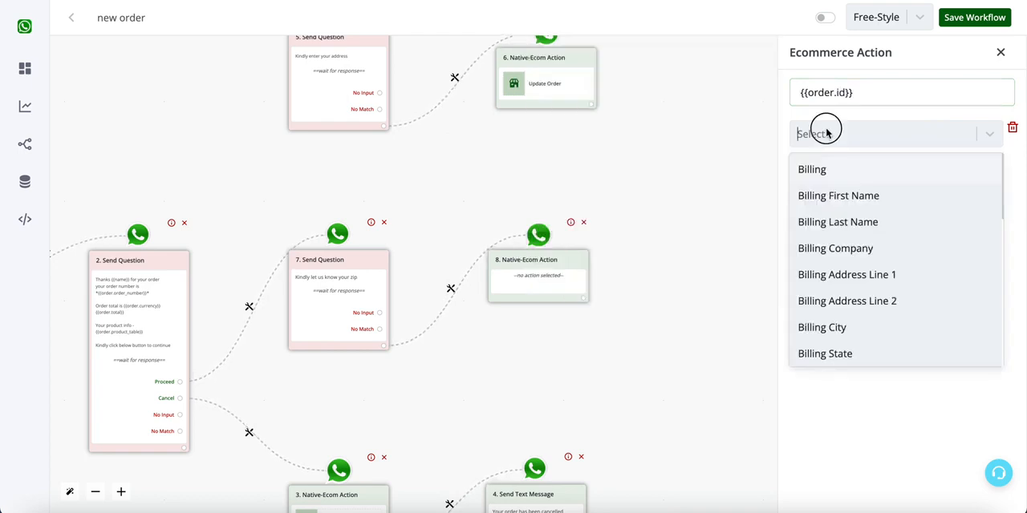
scroll(845, 259, down, 1)
scroll(845, 259, up, 1)
scroll(848, 256, down, 2)
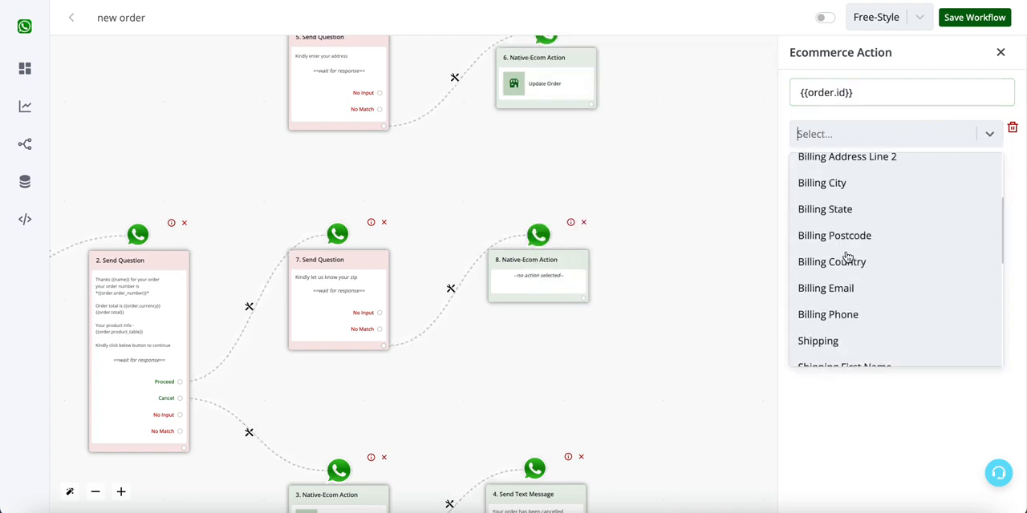
scroll(848, 257, up, 1)
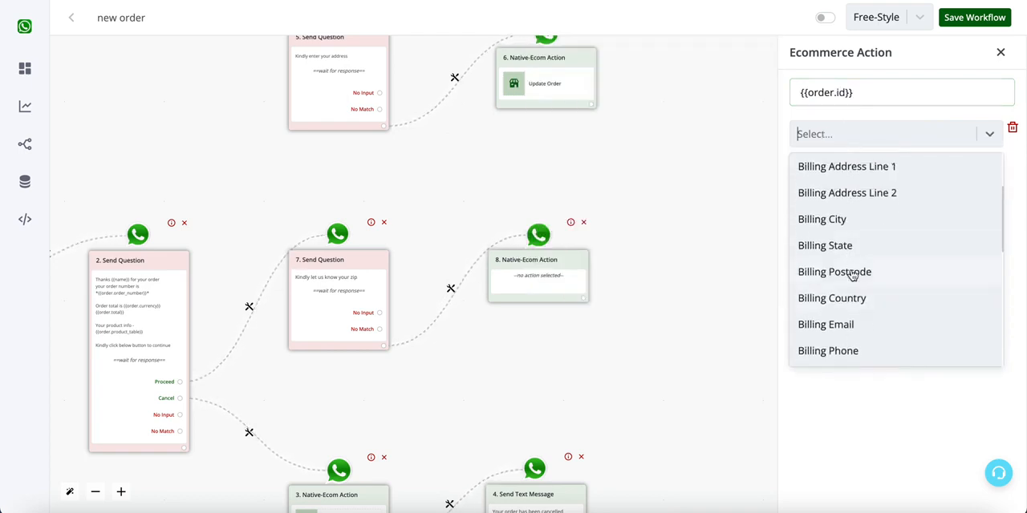
click(853, 275)
click(887, 169)
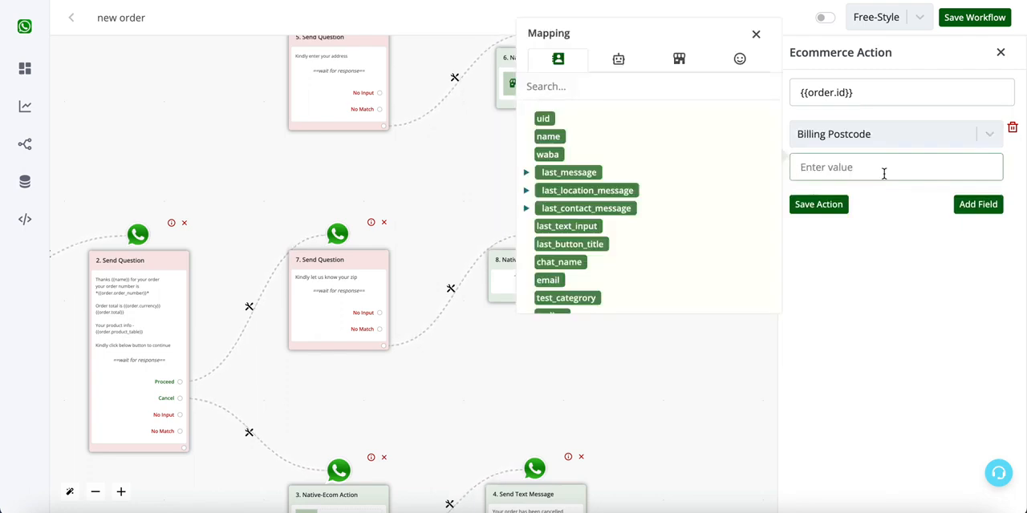
click(576, 228)
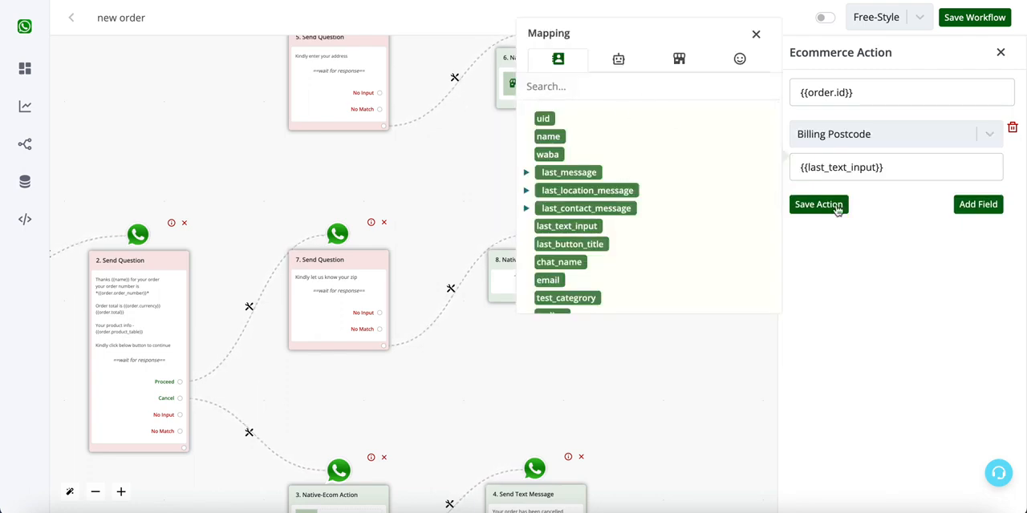
click(822, 205)
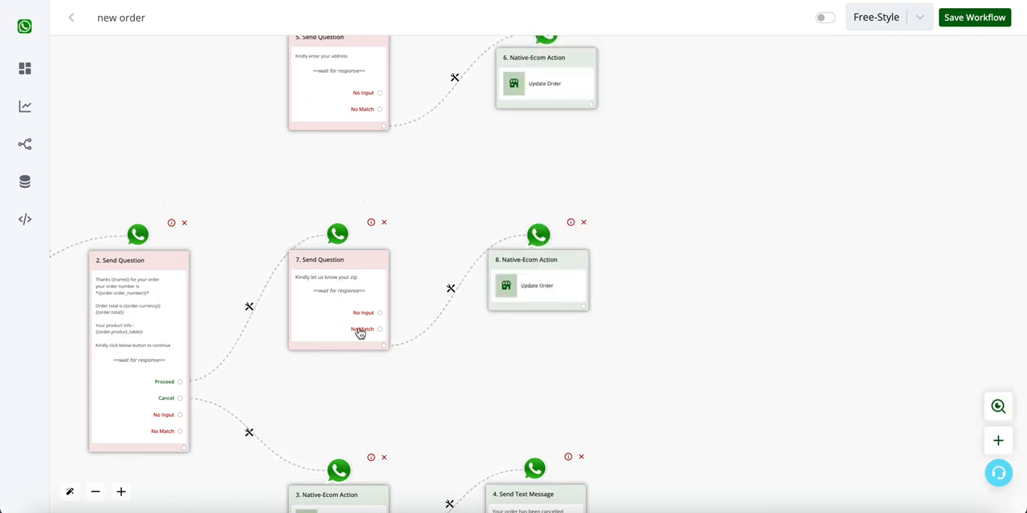
click(556, 287)
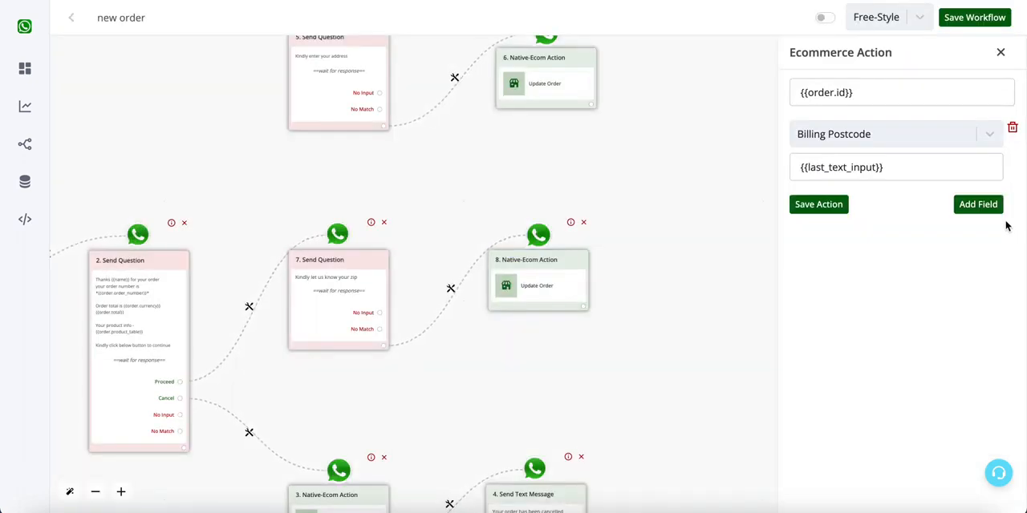
click(993, 209)
click(967, 215)
scroll(924, 310, down, 5)
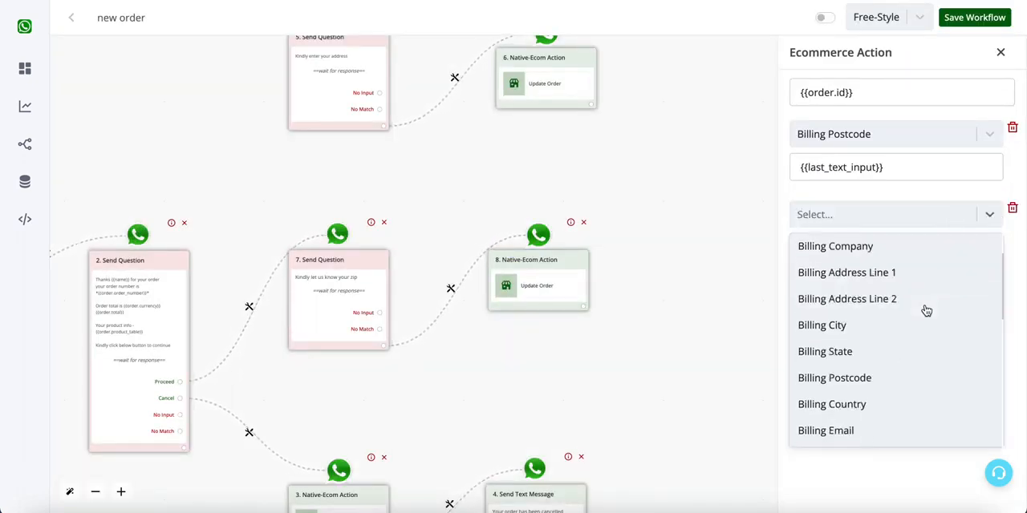
scroll(926, 310, down, 3)
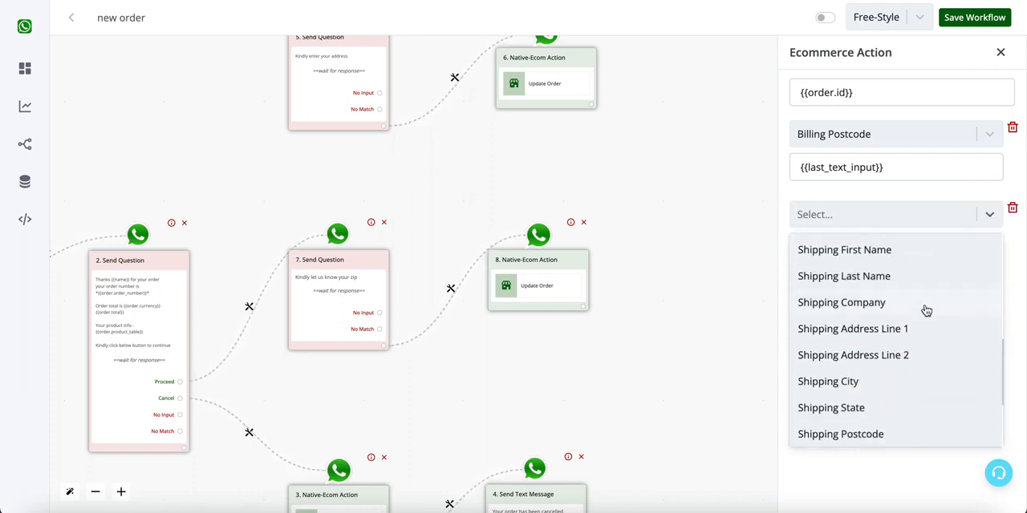
scroll(892, 394, down, 3)
click(857, 327)
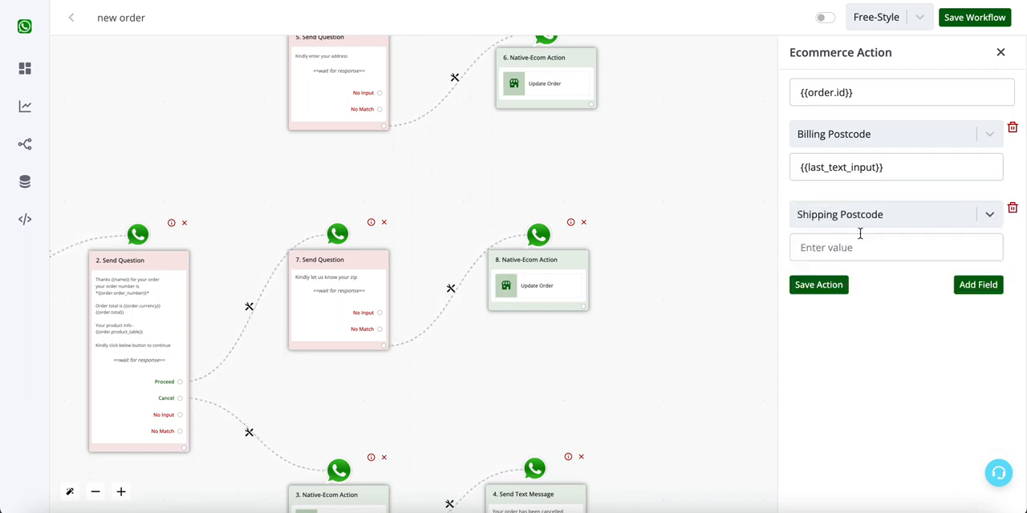
click(862, 251)
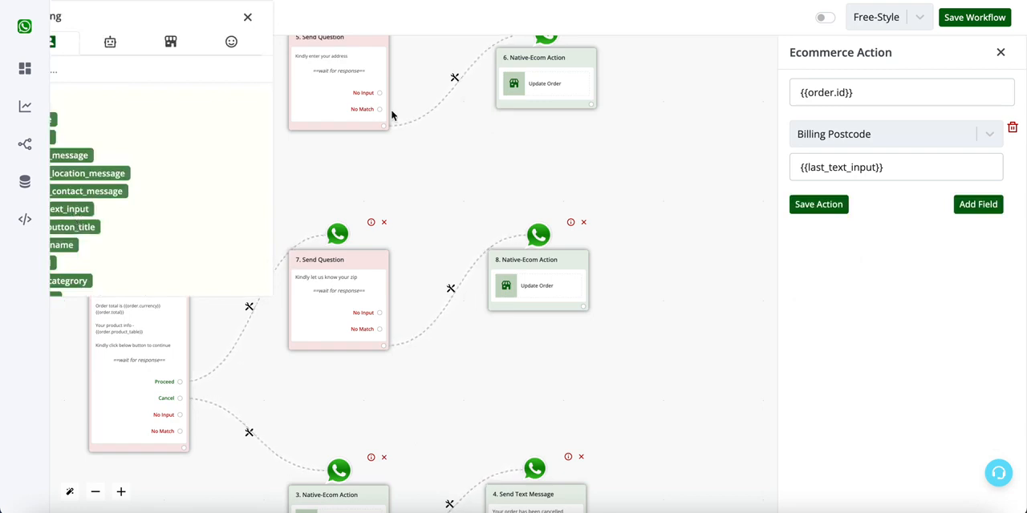
click(247, 17)
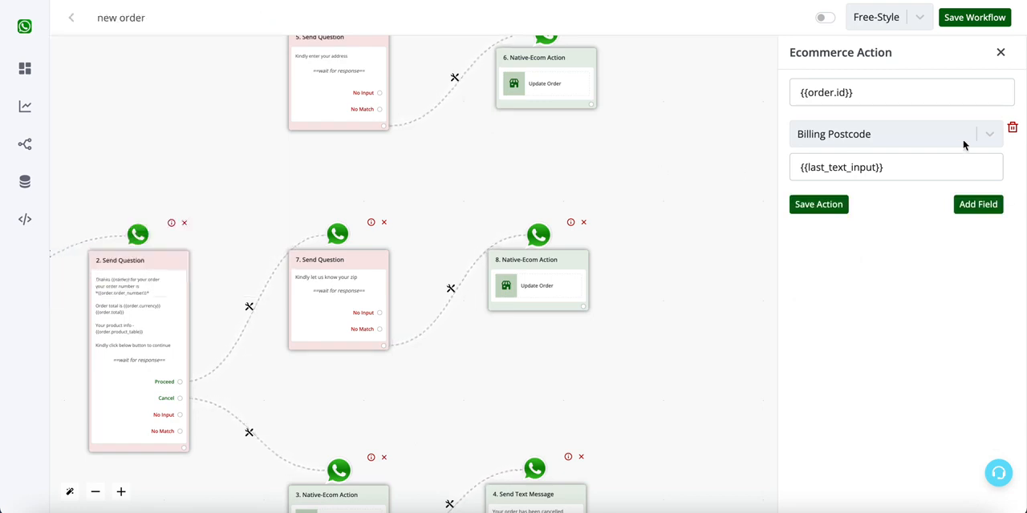
click(1001, 53)
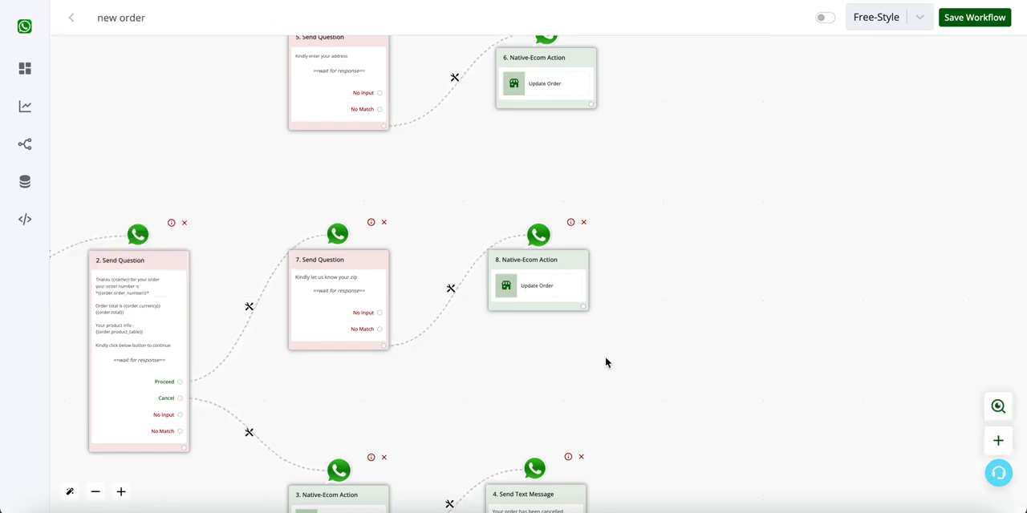
- Attach a new Ask Question action of type Text Message to the zip question's Update Order action
click(579, 307)
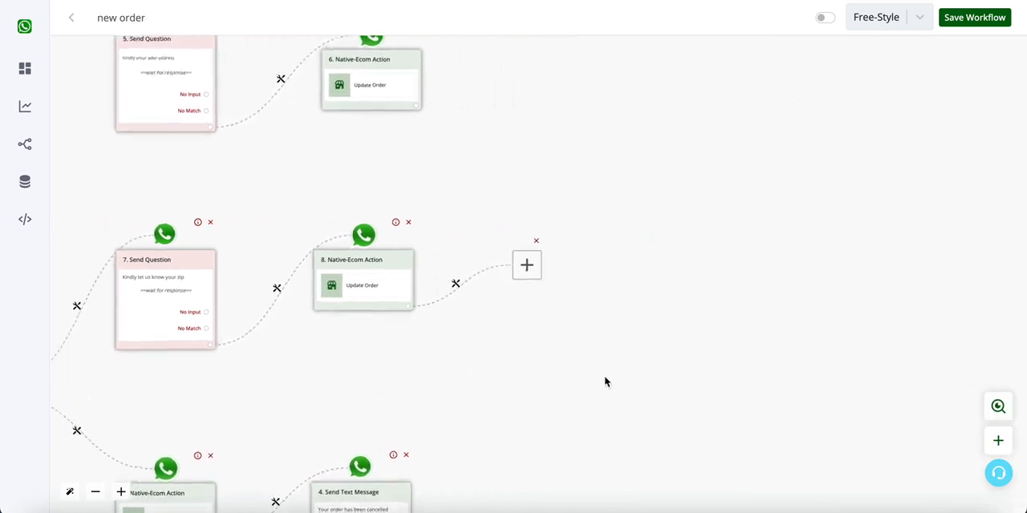
click(504, 268)
click(881, 193)
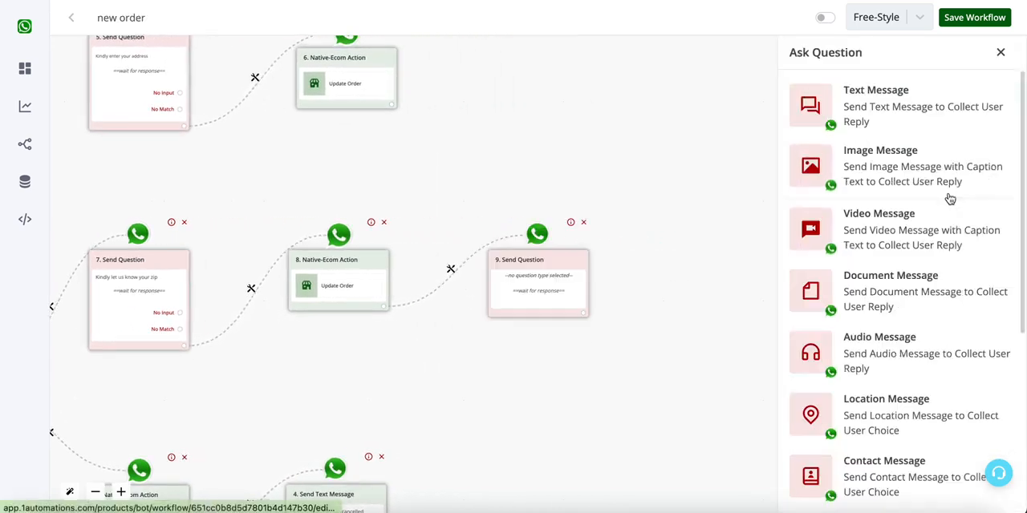
click(915, 137)
- Write "Kindly let us know your city" as the text of the new question and save it
click(860, 198)
text(Kindly let us kn)
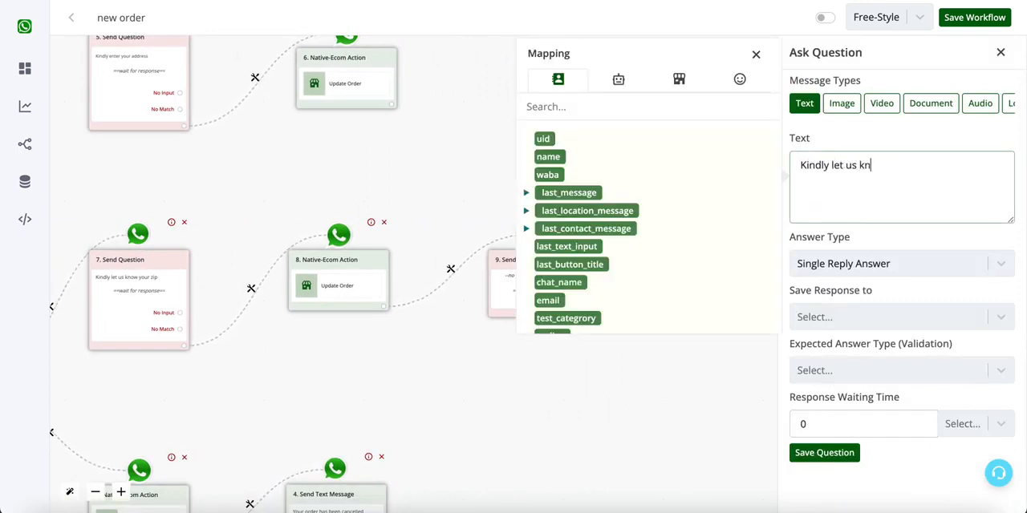
text(ow your city)
click(824, 453)
- Attach a Native Ecommerce Update Order action to the city question
click(583, 346)
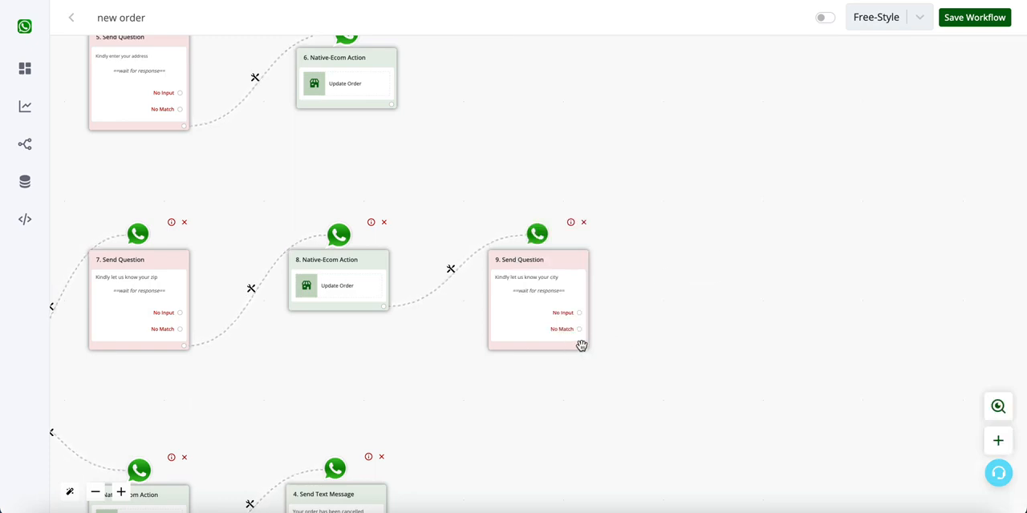
click(505, 268)
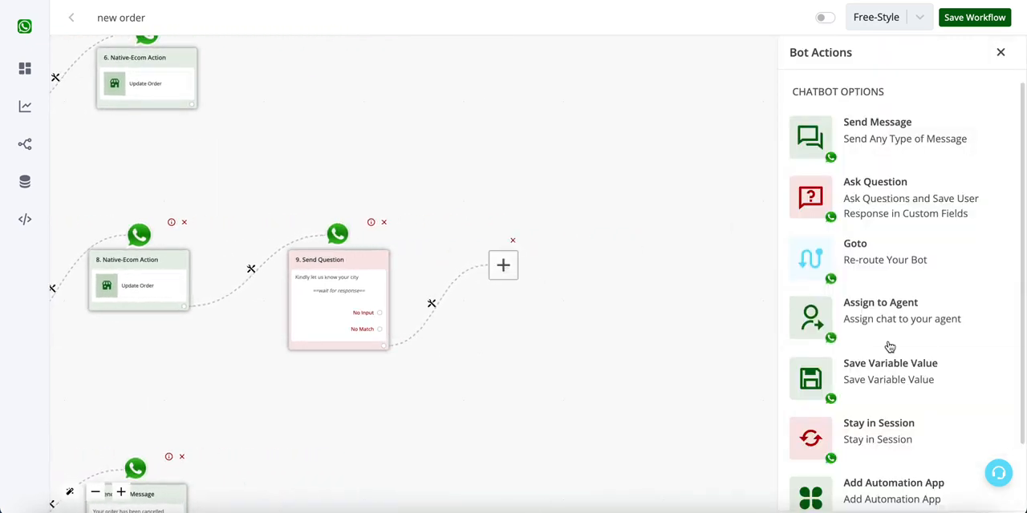
scroll(871, 345, down, 2)
click(908, 472)
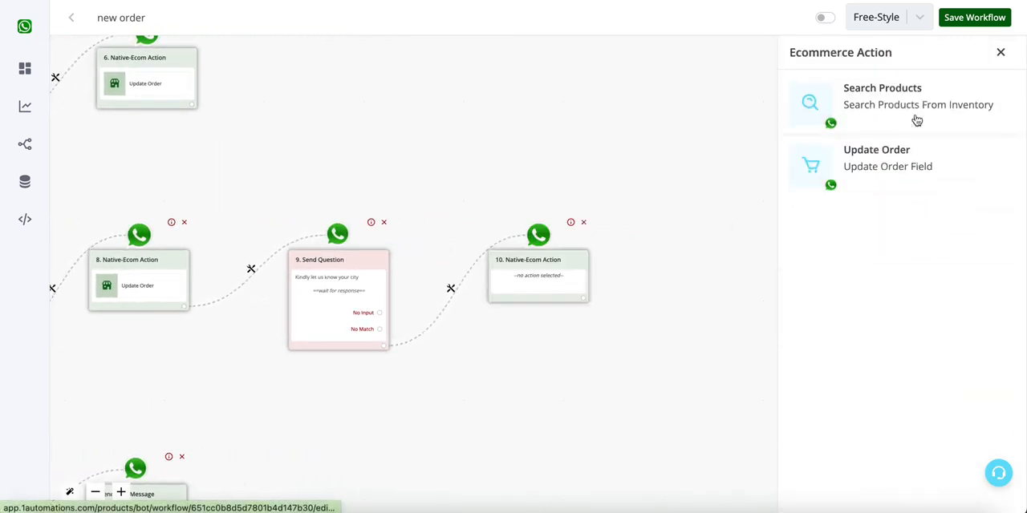
click(912, 157)
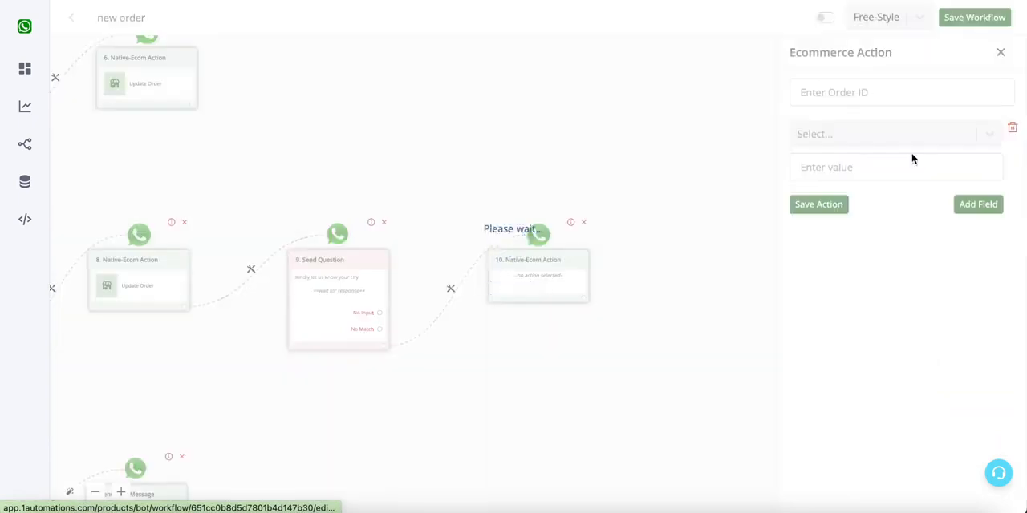
- Set the city action's order ID to {{order.id}} and choose Billing City as the field to update
click(897, 98)
click(676, 53)
click(551, 121)
click(838, 142)
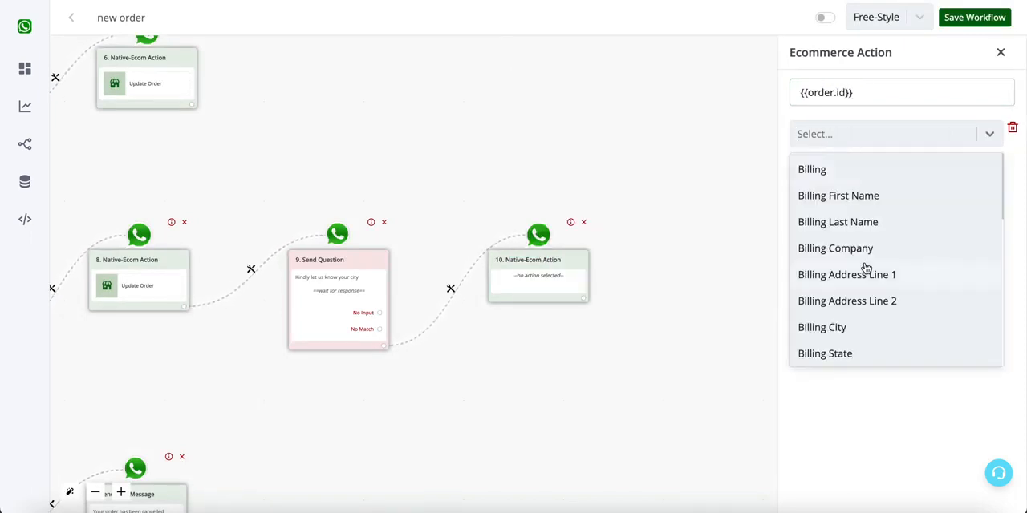
click(865, 326)
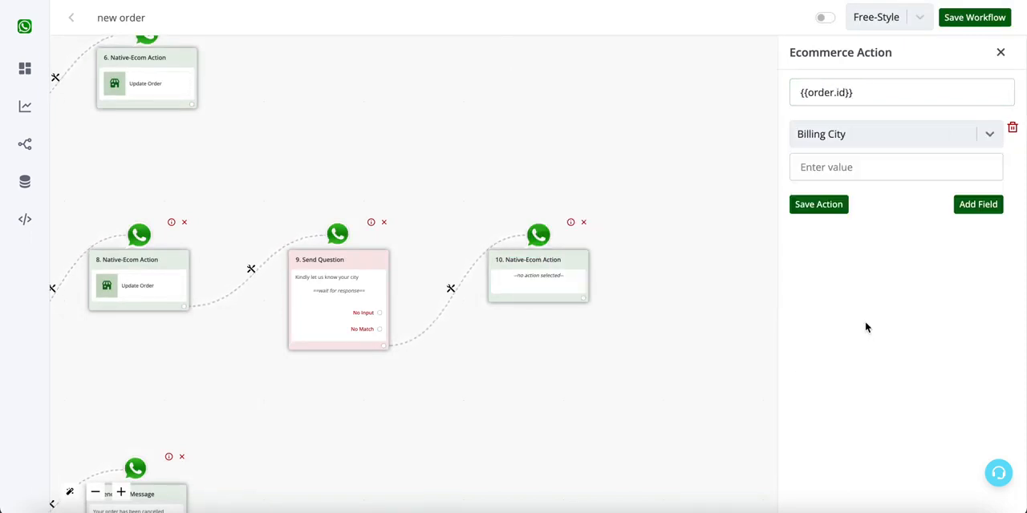
click(897, 147)
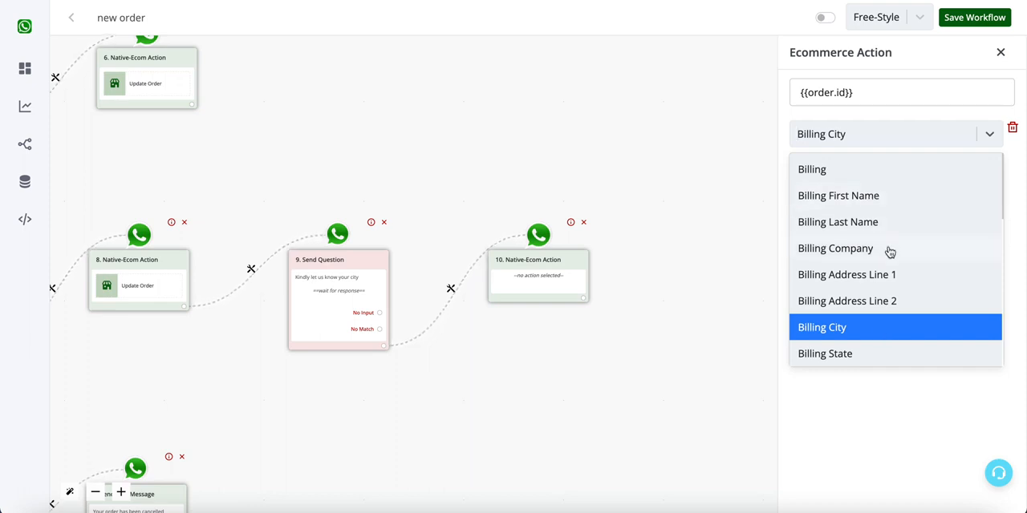
scroll(889, 252, down, 3)
scroll(889, 252, up, 2)
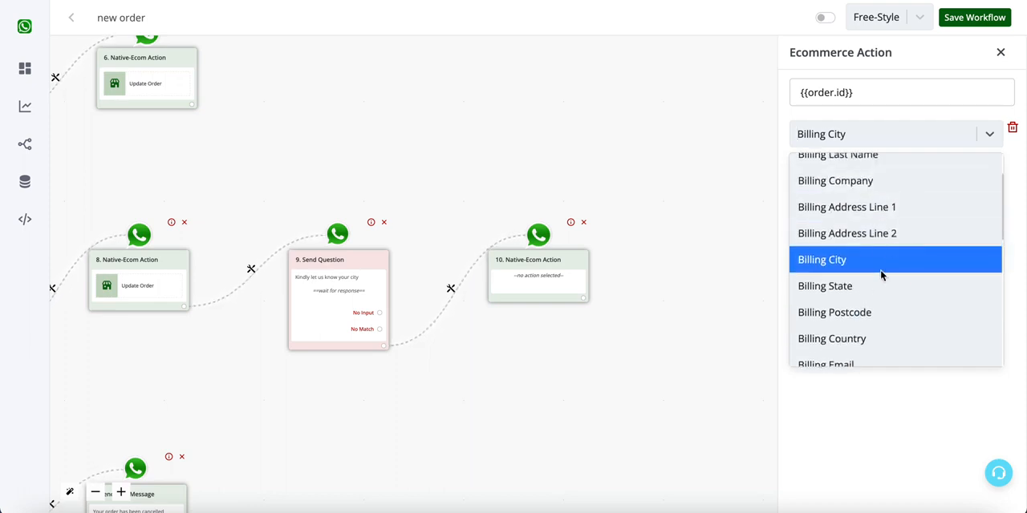
scroll(876, 330, down, 2)
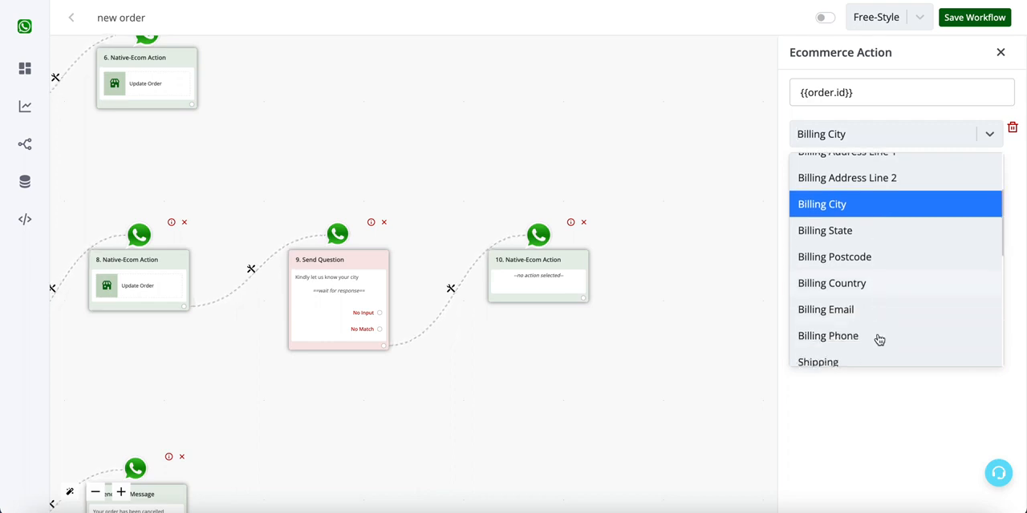
scroll(887, 350, down, 5)
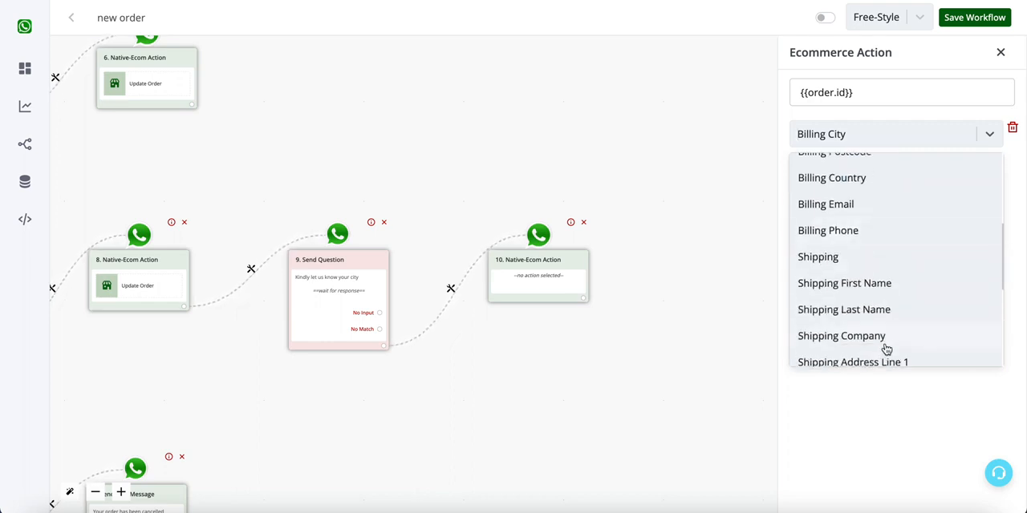
scroll(871, 272, down, 3)
scroll(870, 240, up, 10)
click(870, 134)
- Set the Billing City value to {{last_text_input}} and save the action
click(864, 168)
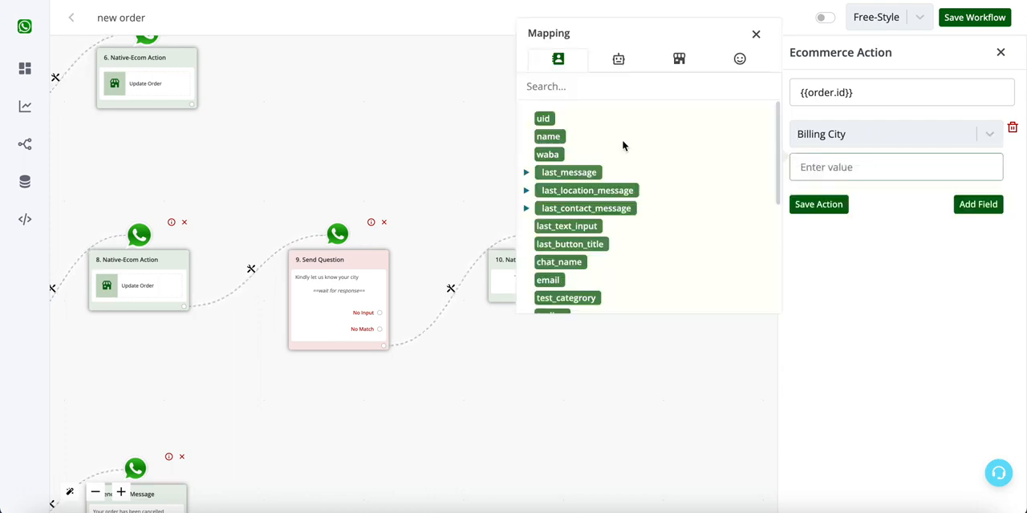
click(571, 227)
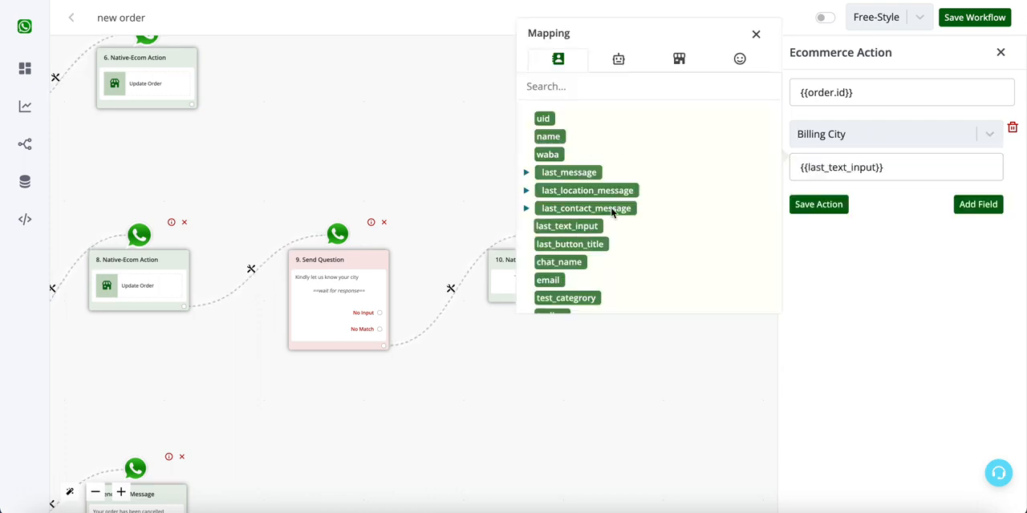
click(834, 207)
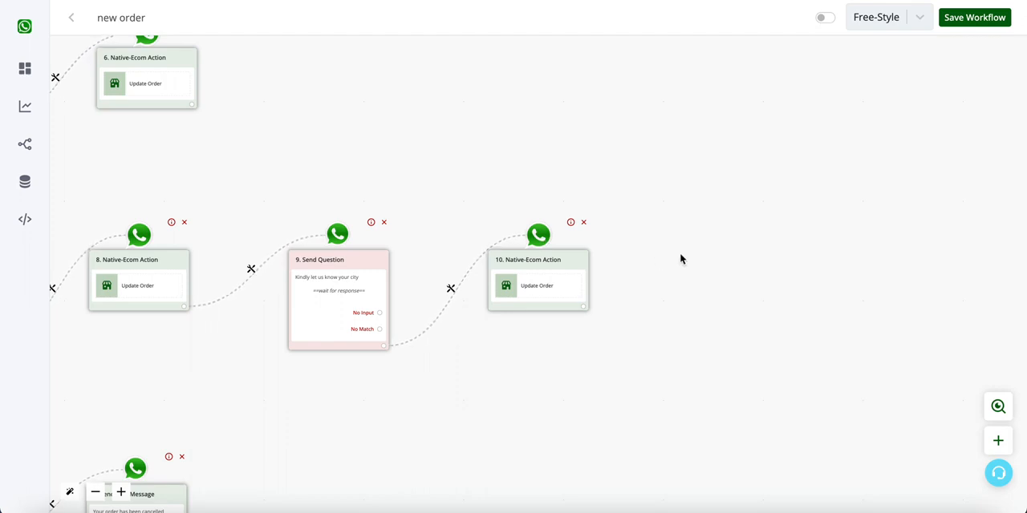
- Attach a new Ask Question action that supports button choices to the city question's Update Order action
scroll(510, 198, left, 4)
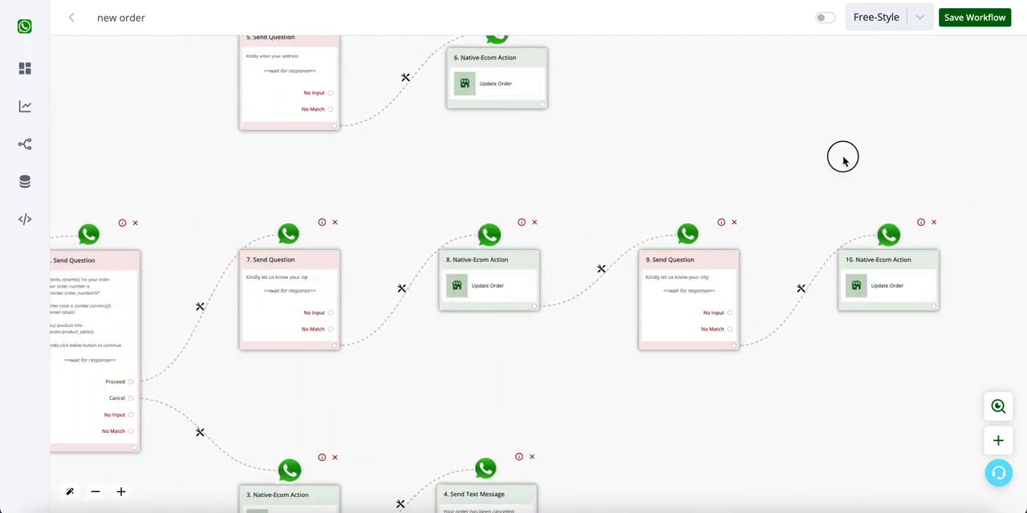
drag(901, 156, 562, 158)
click(594, 302)
click(504, 266)
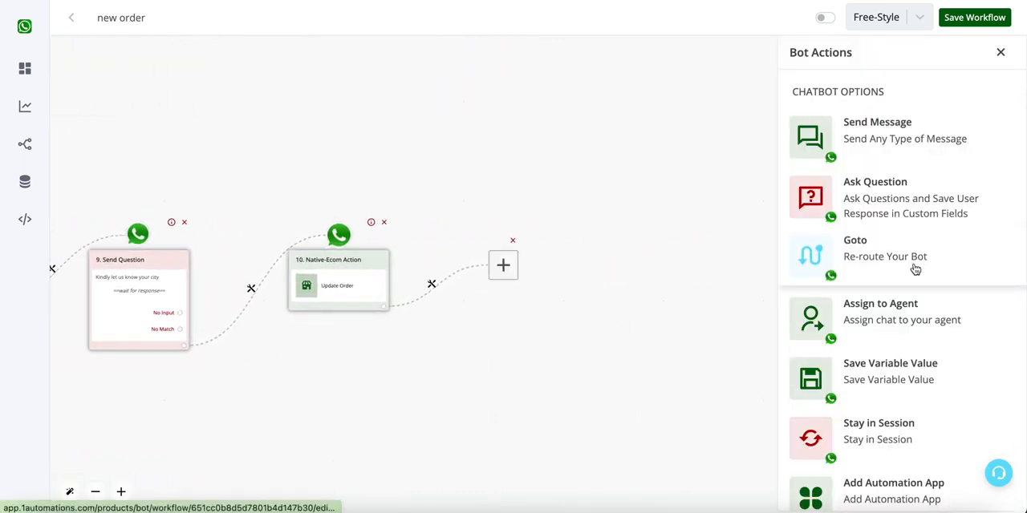
click(909, 210)
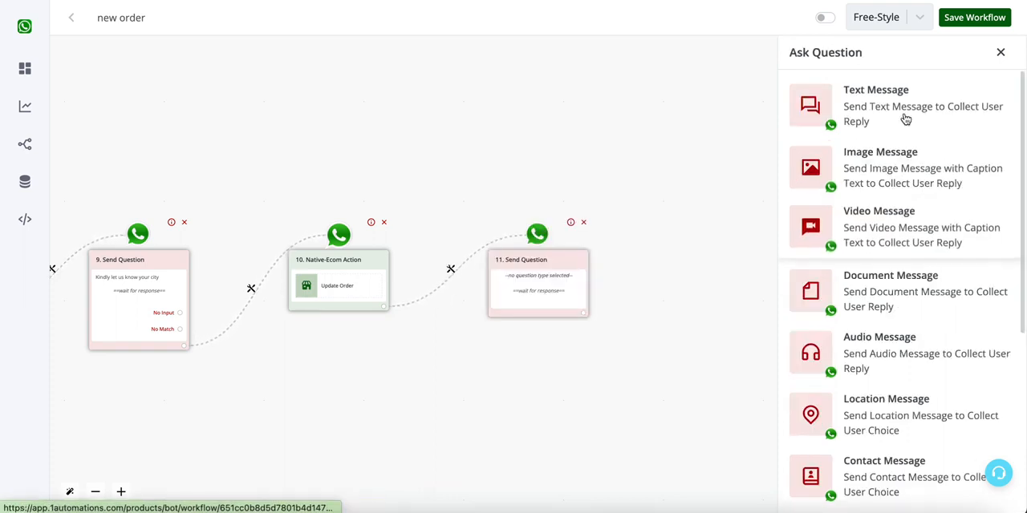
scroll(919, 298, down, 4)
click(910, 316)
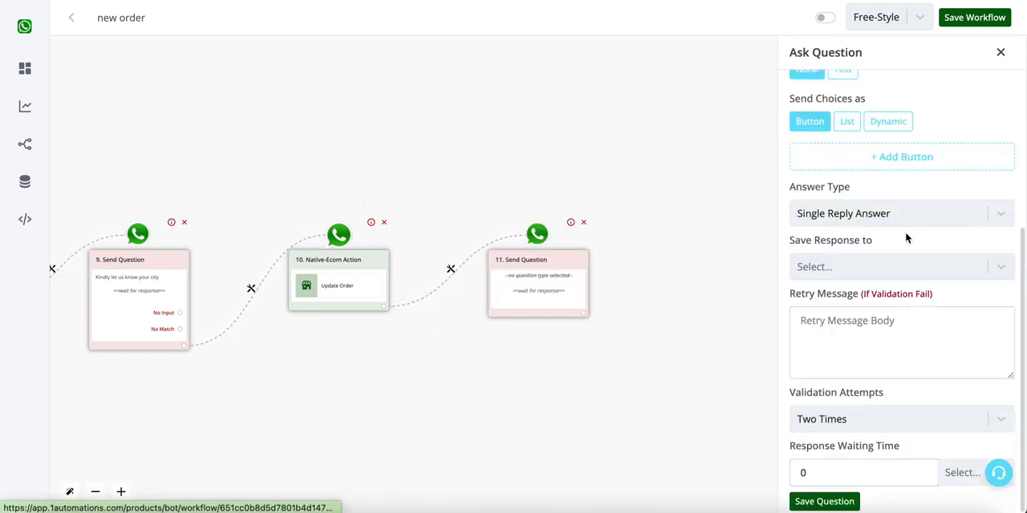
- Write "Kindly let us know your delivery type" as the message body of the new question
scroll(886, 242, up, 2)
click(886, 239)
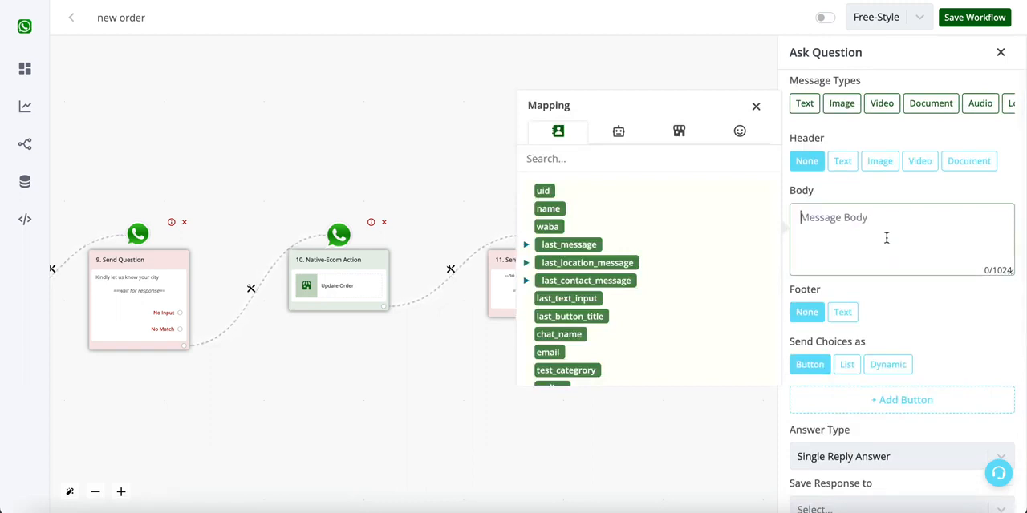
text(Kindly let us know your delivery)
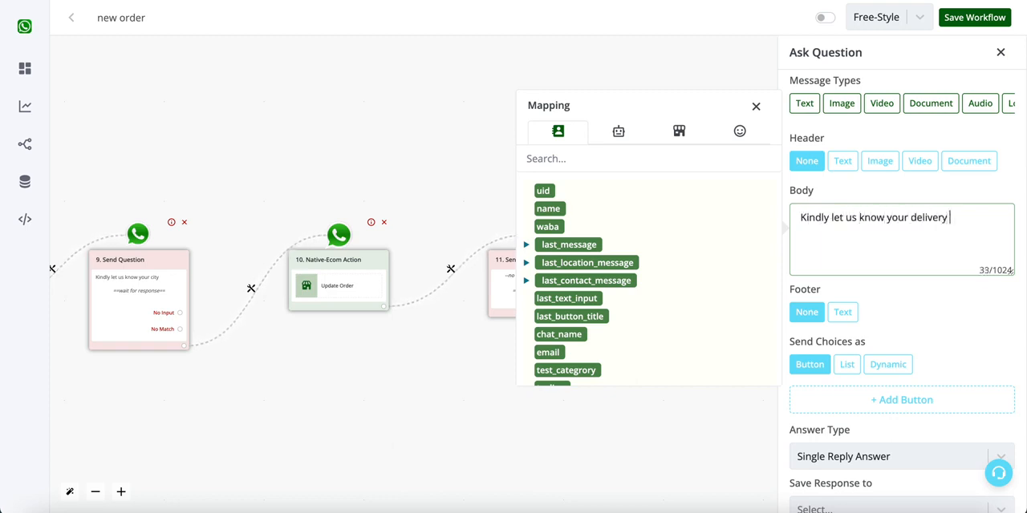
- Add an answer button labelled "Door Delivery" to the delivery type question
scroll(883, 316, down, 2)
click(903, 239)
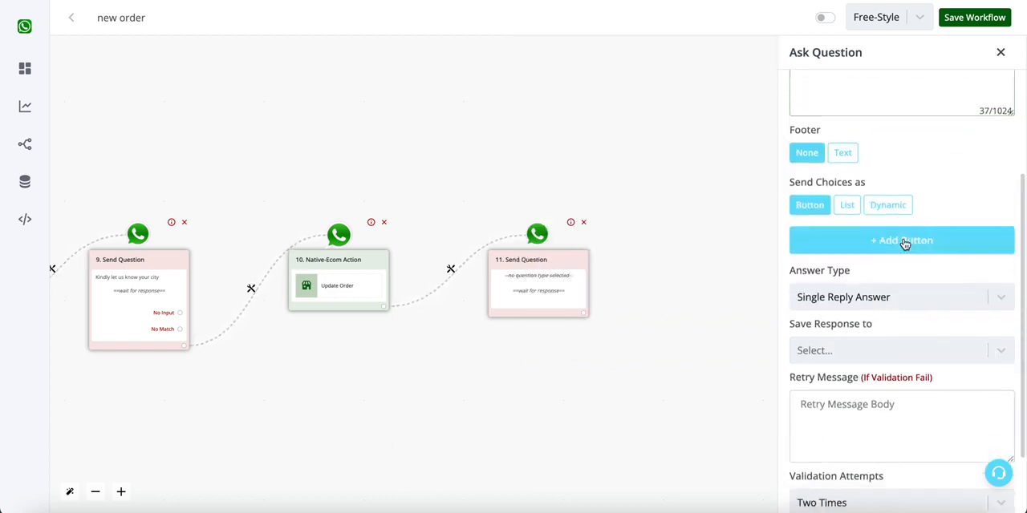
triple_click(712, 248)
text(Door)
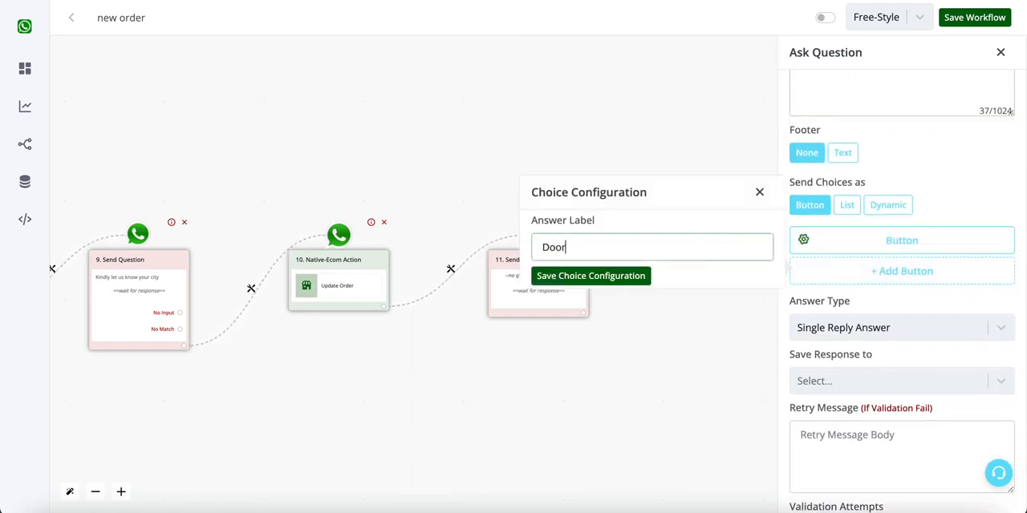
click(614, 275)
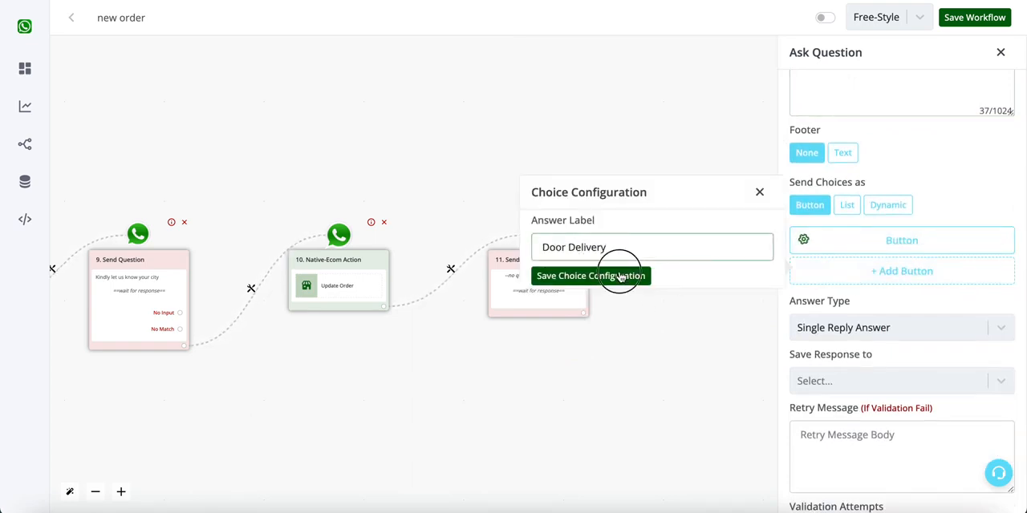
- Add a second answer button labelled "Store Pickup" and save the delivery type question
click(883, 279)
triple_click(709, 274)
text(Store Pik)
text(kup)
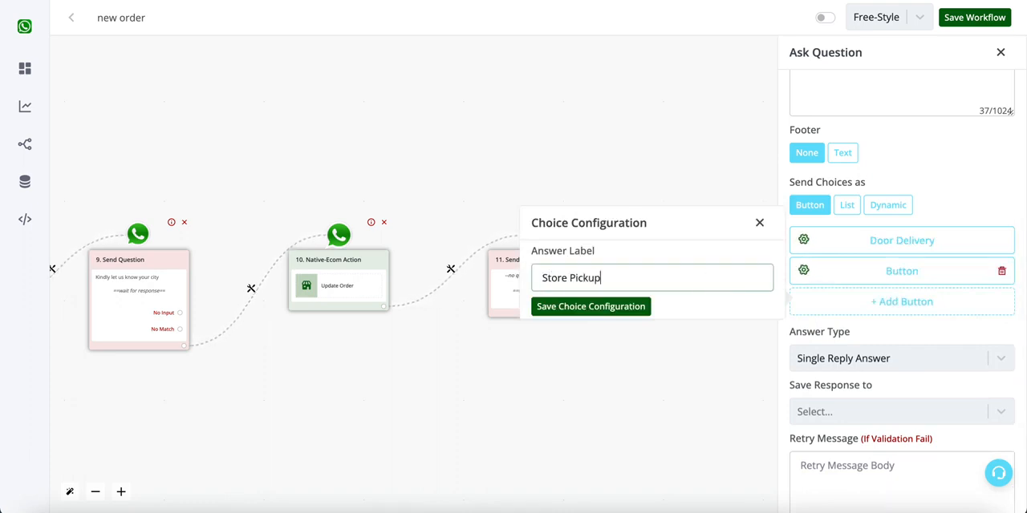
click(640, 307)
scroll(821, 345, down, 2)
click(835, 503)
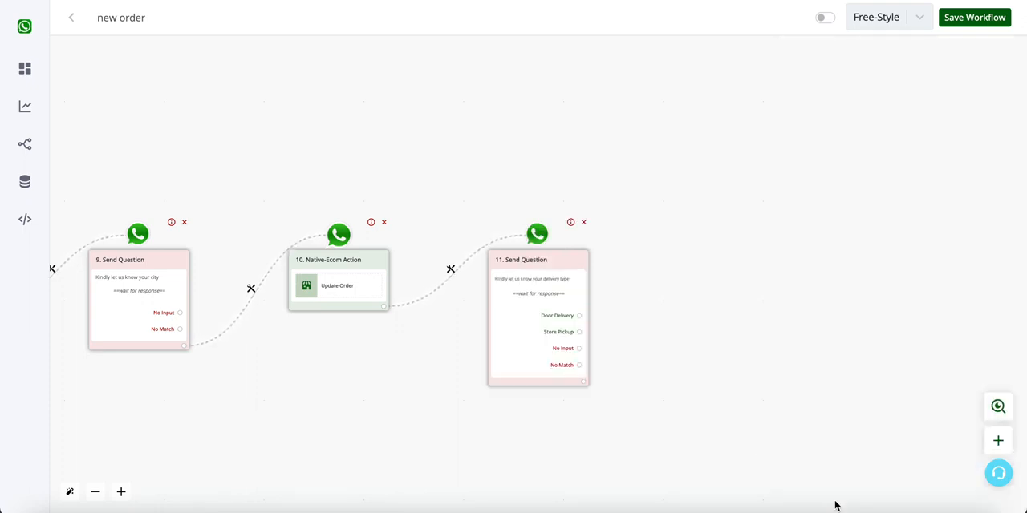
scroll(598, 322, up, 3)
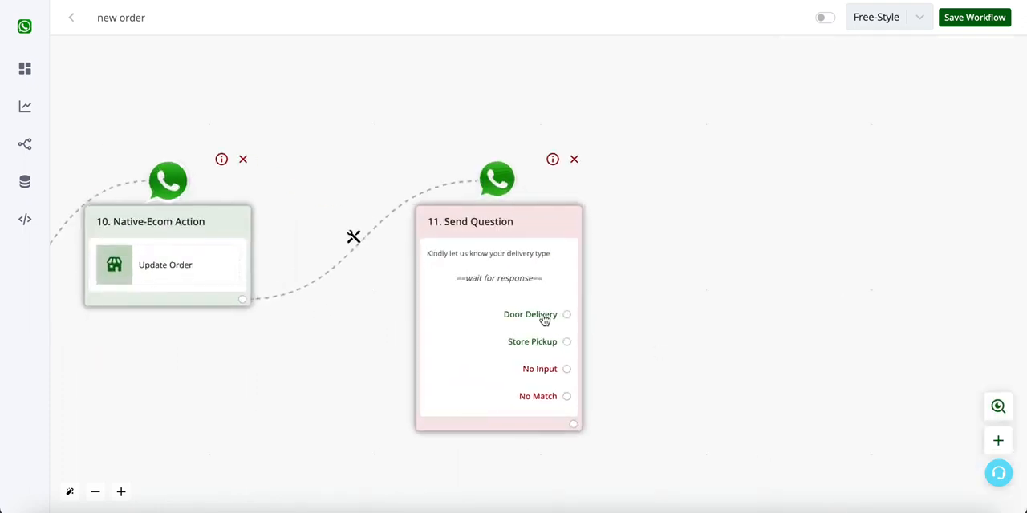
- Attach an Ecommerce action of type Update Order to the delivery type question
click(575, 426)
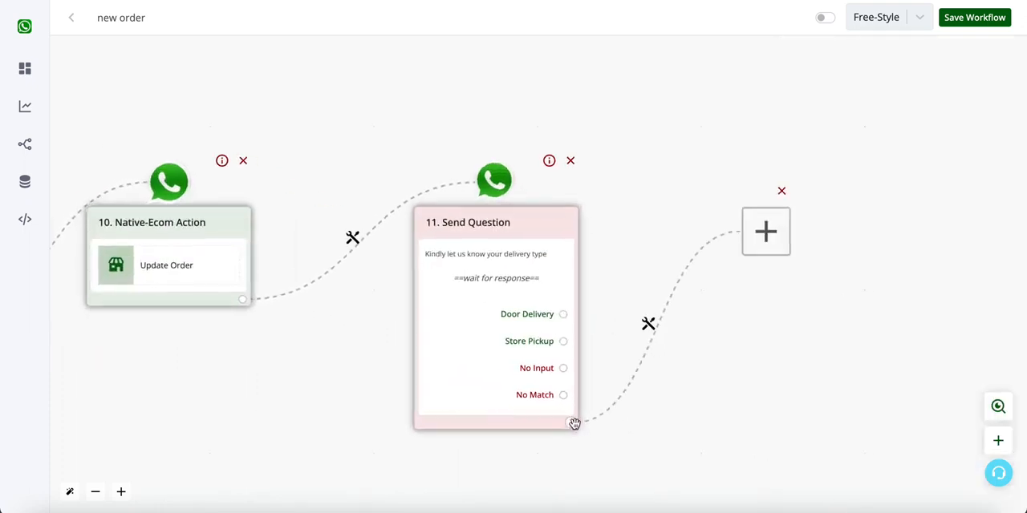
scroll(361, 326, up, 5)
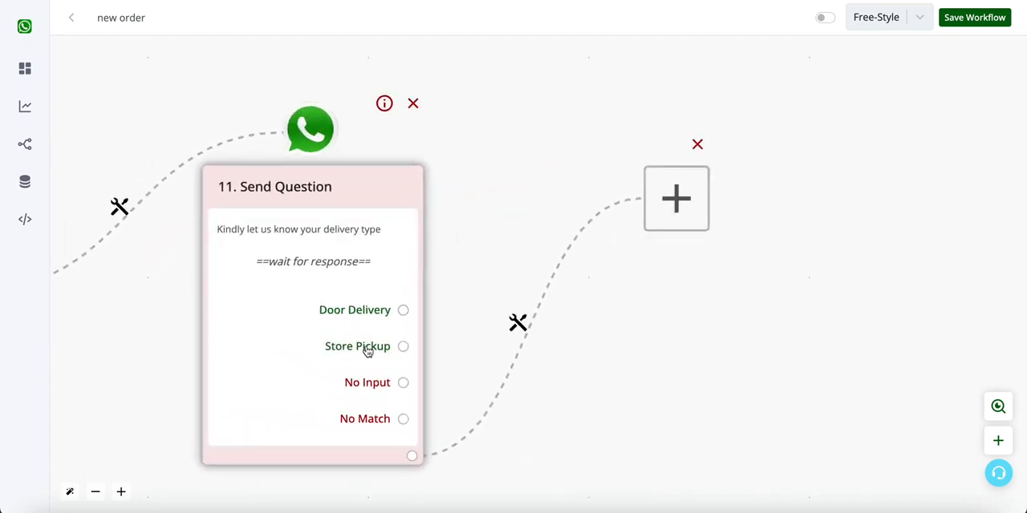
click(702, 222)
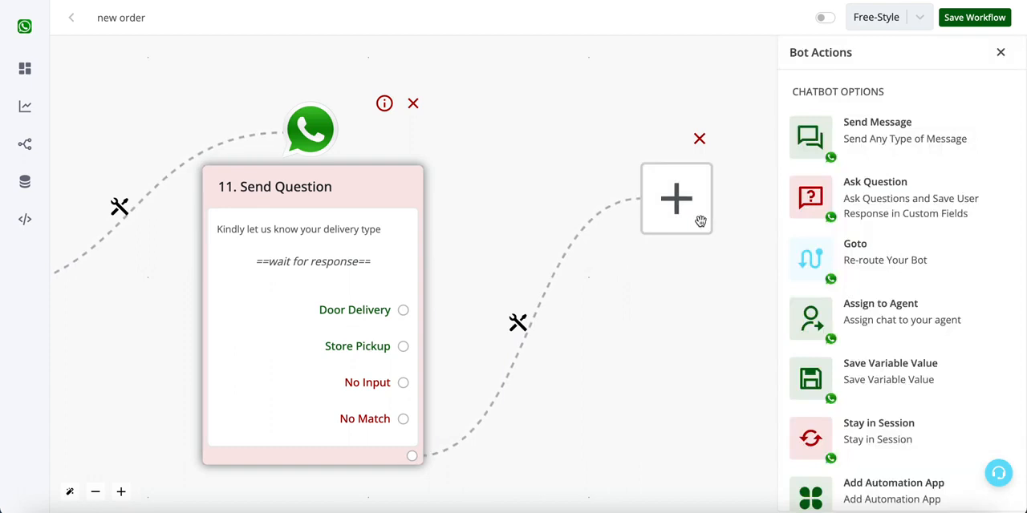
scroll(941, 401, down, 2)
click(925, 480)
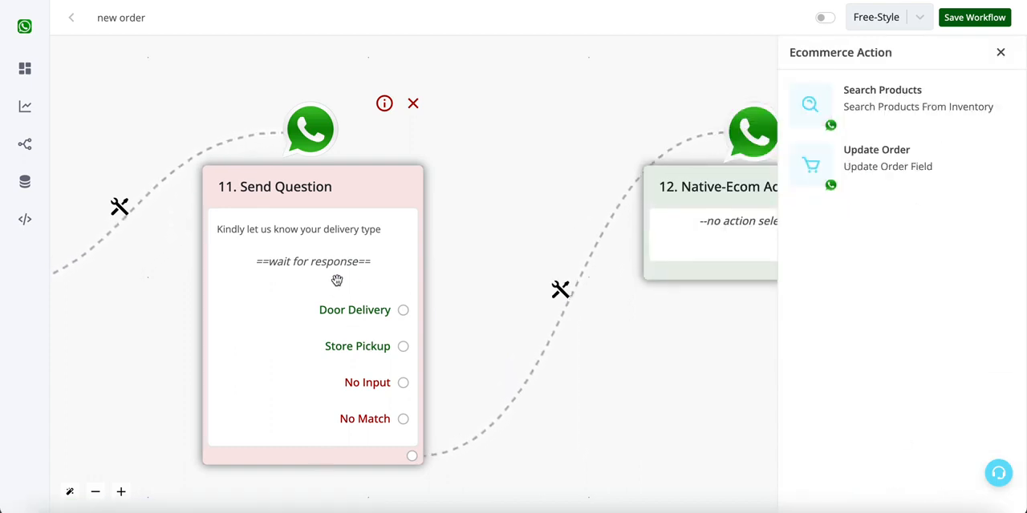
click(923, 139)
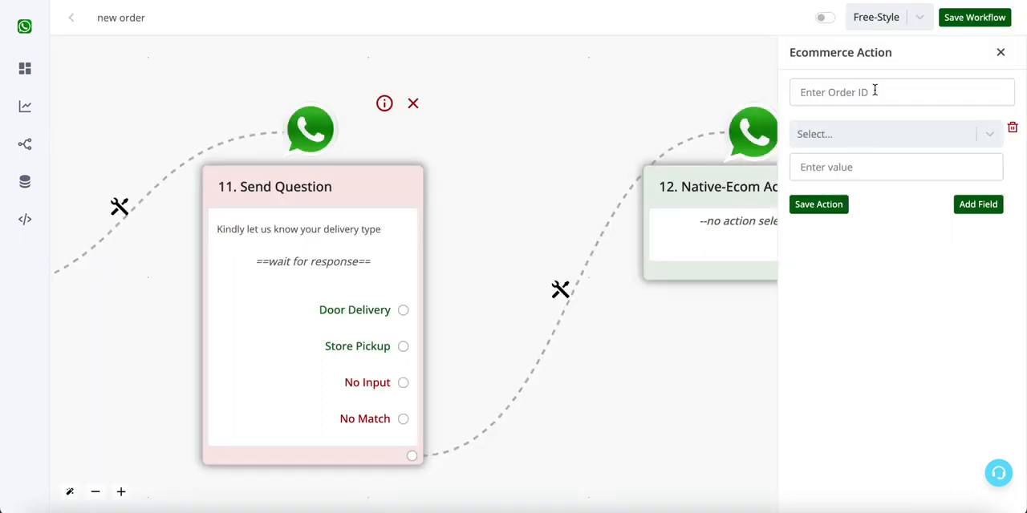
- Map the order ID of the new Update Order action to {{order.id}} from the order variables
click(874, 91)
click(681, 44)
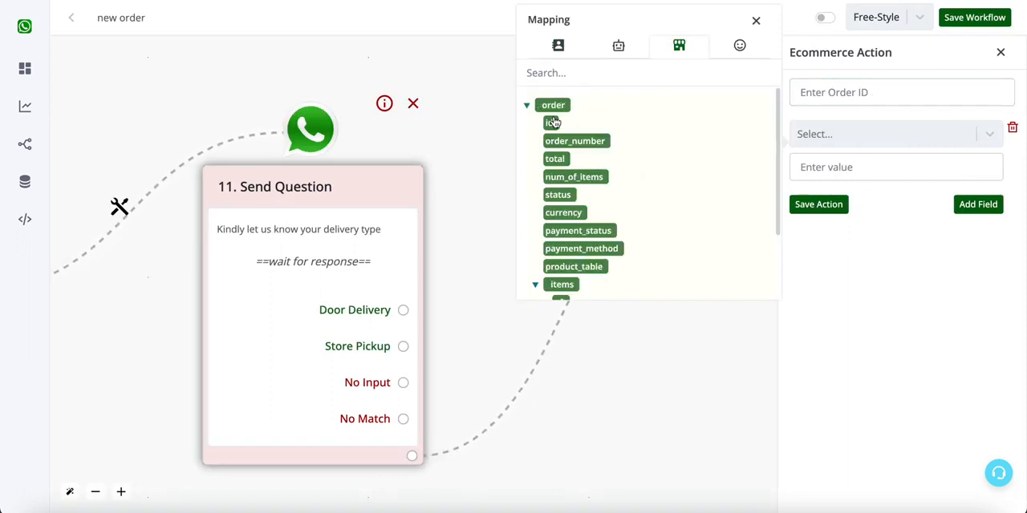
click(553, 122)
- Look through the updatable order fields for one that can store the delivery type
click(829, 131)
scroll(853, 273, down, 5)
scroll(853, 273, down, 2)
scroll(853, 273, up, 5)
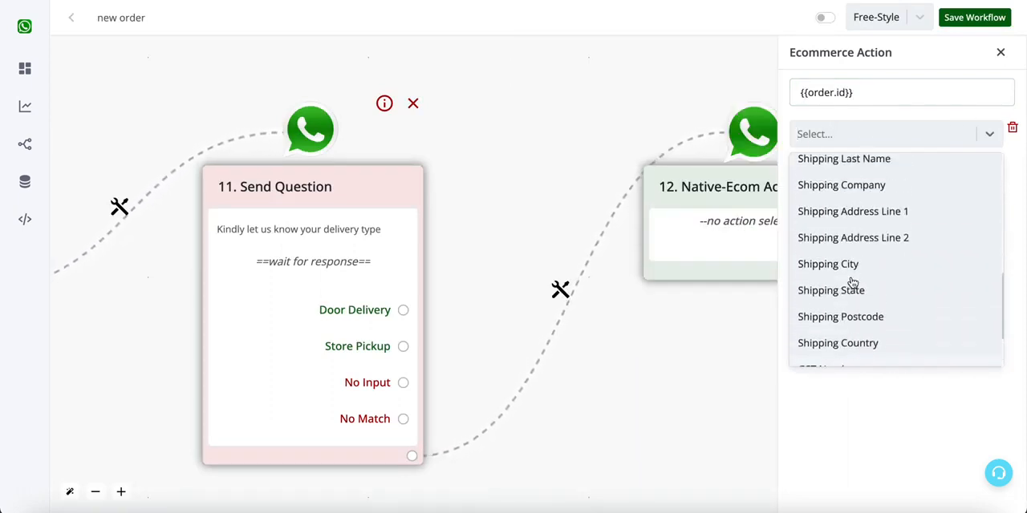
scroll(851, 282, up, 4)
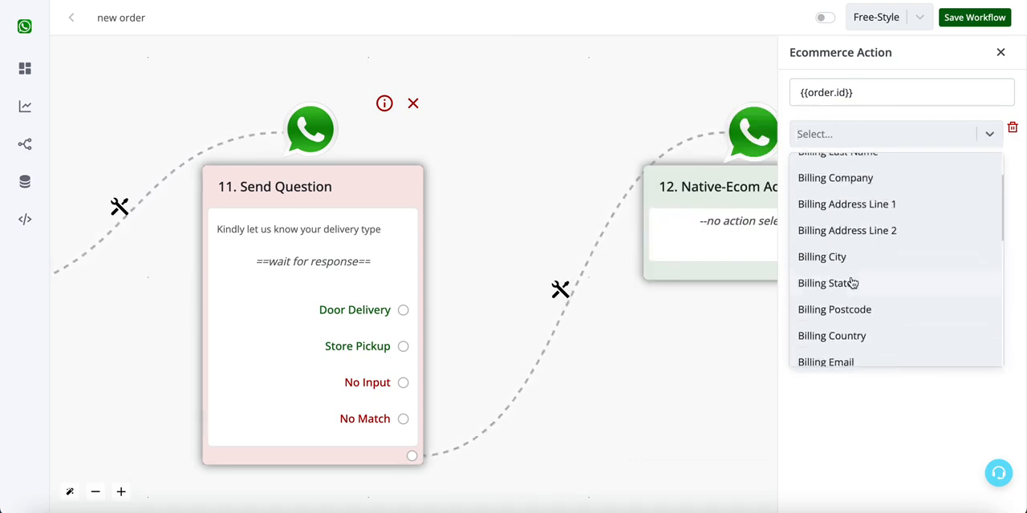
scroll(851, 283, up, 3)
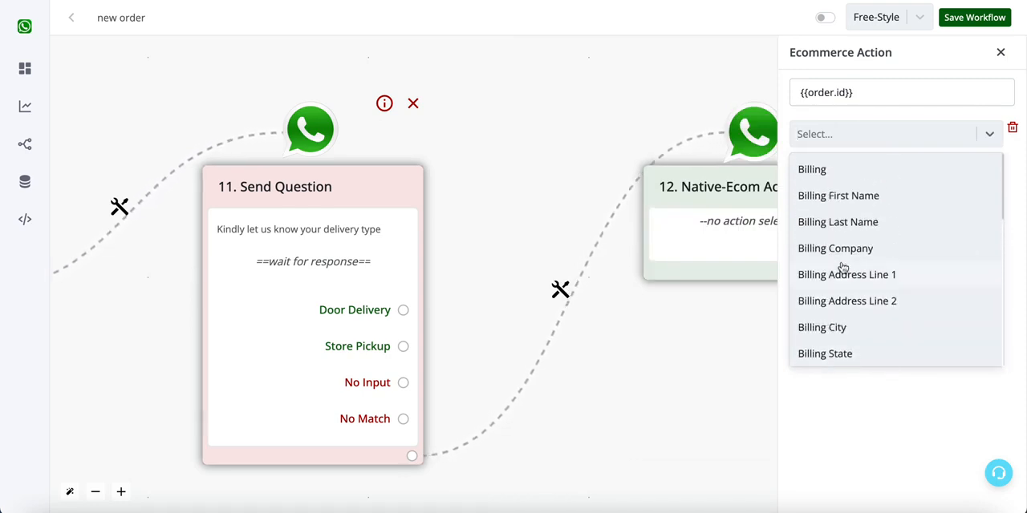
scroll(843, 268, down, 10)
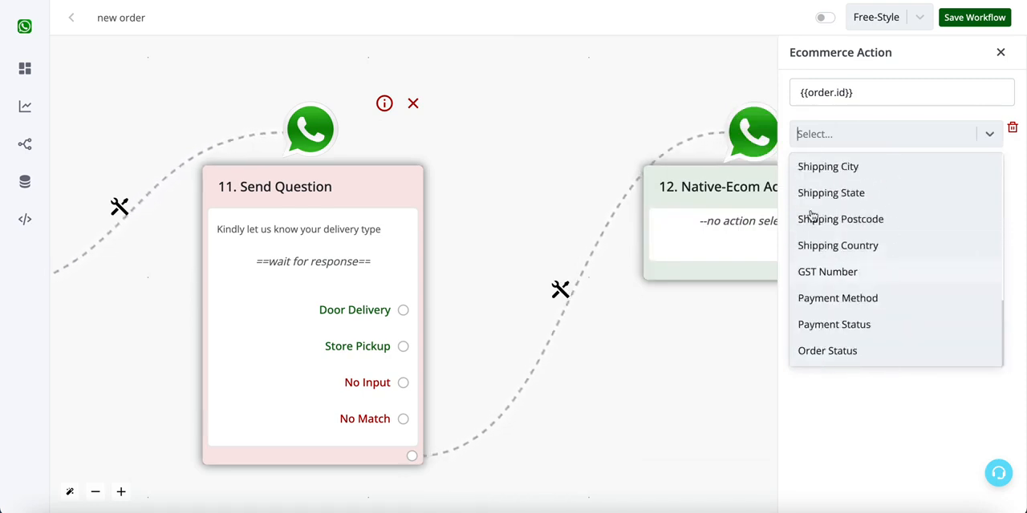
click(951, 119)
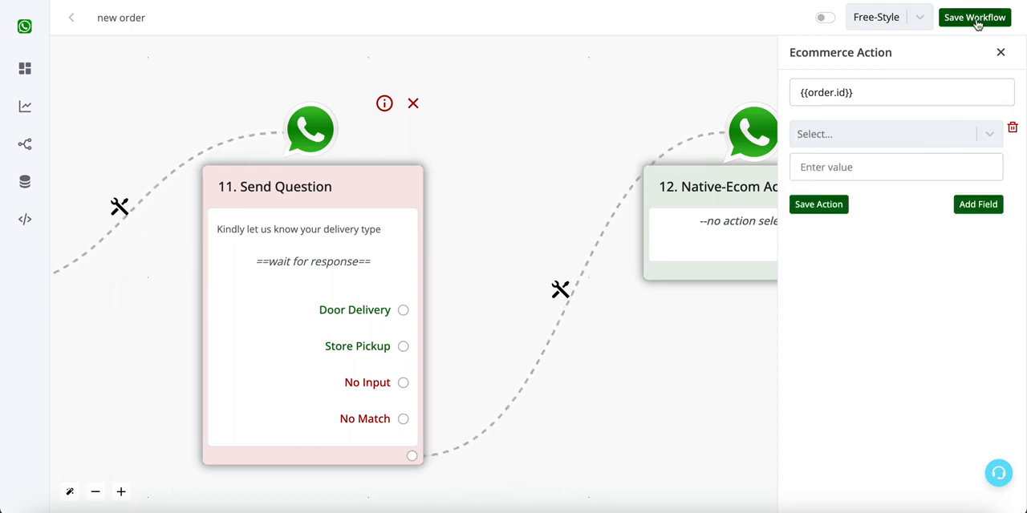
- Save the Update Order action without choosing a field, and save the workflow
click(848, 202)
click(970, 21)
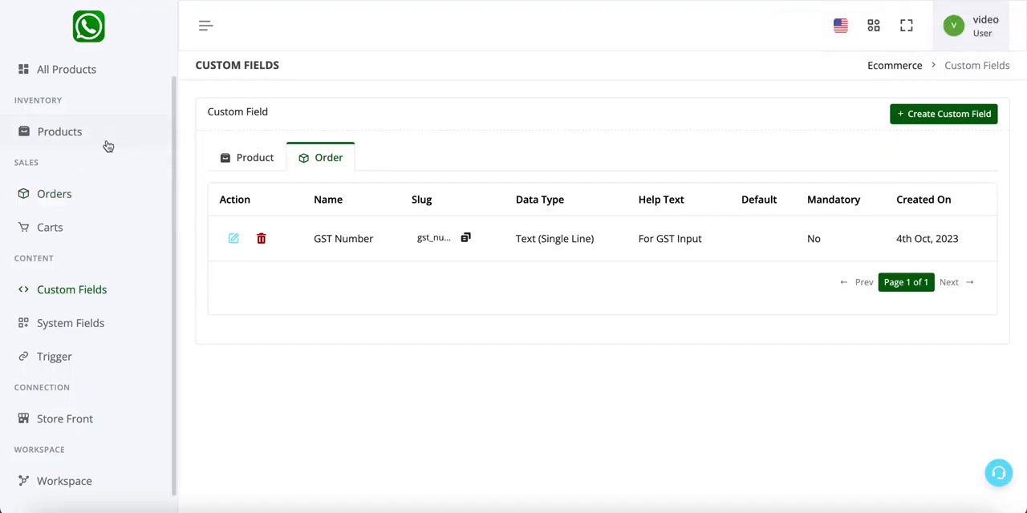
- Switch to the Ecommerce app and show the custom fields defined for orders
click(97, 287)
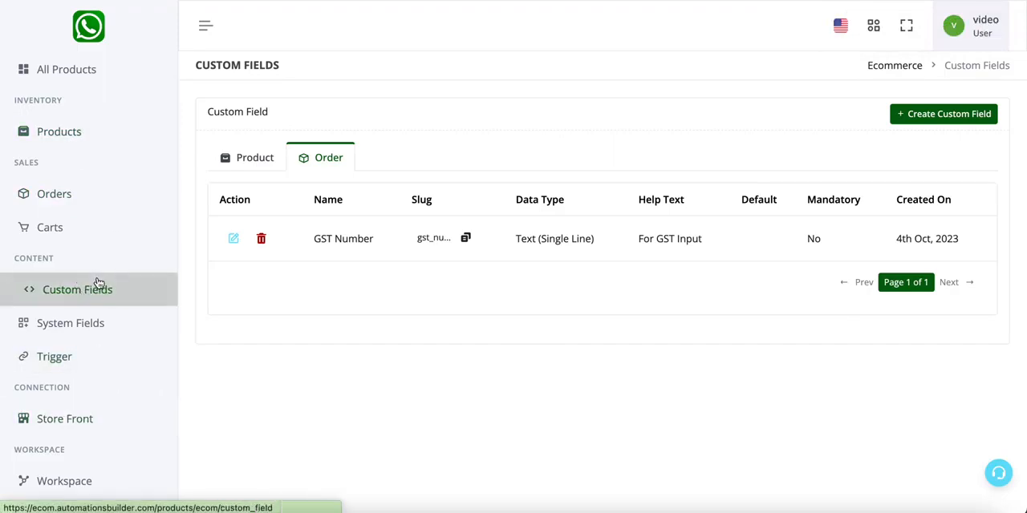
click(263, 162)
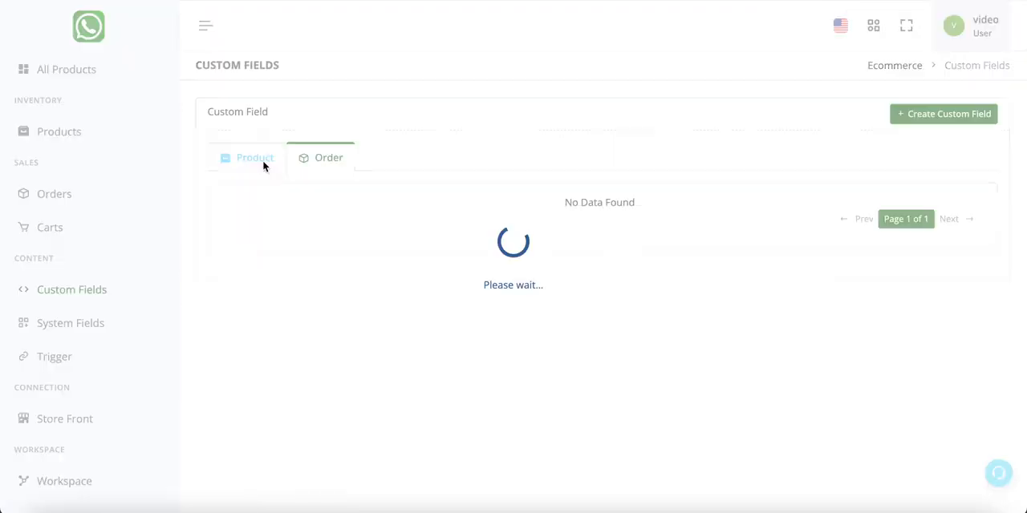
click(310, 160)
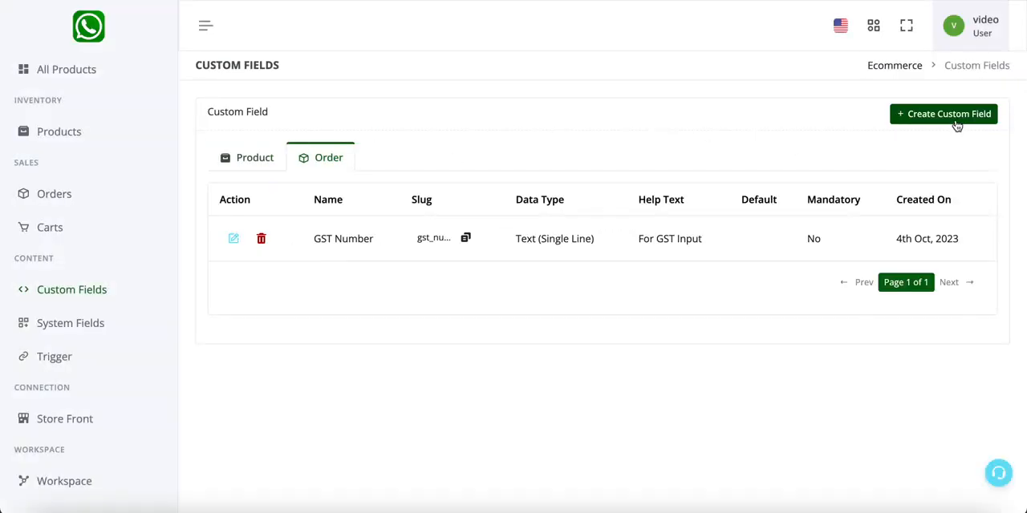
- Start a new order custom field and name it "Shipping Method"
click(955, 126)
click(341, 161)
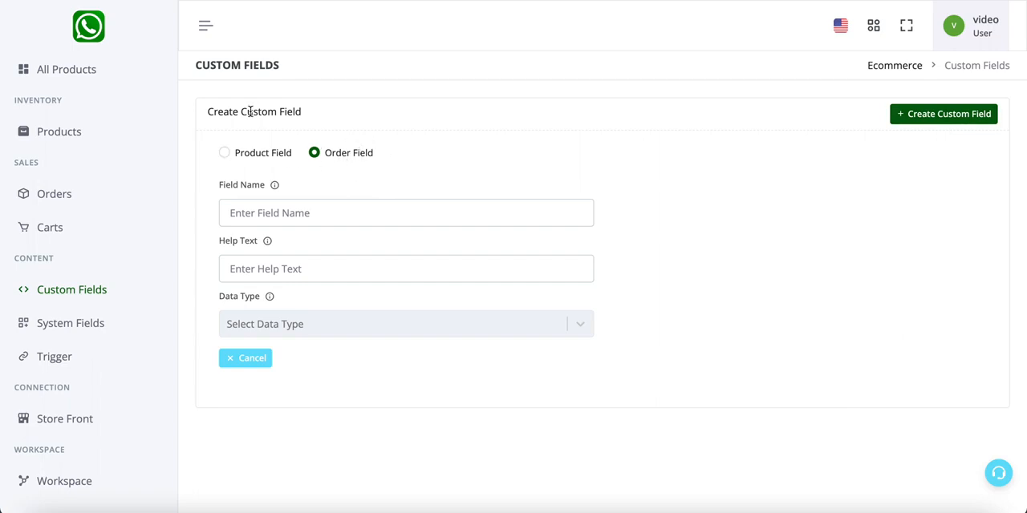
click(327, 213)
text(Shipping Method)
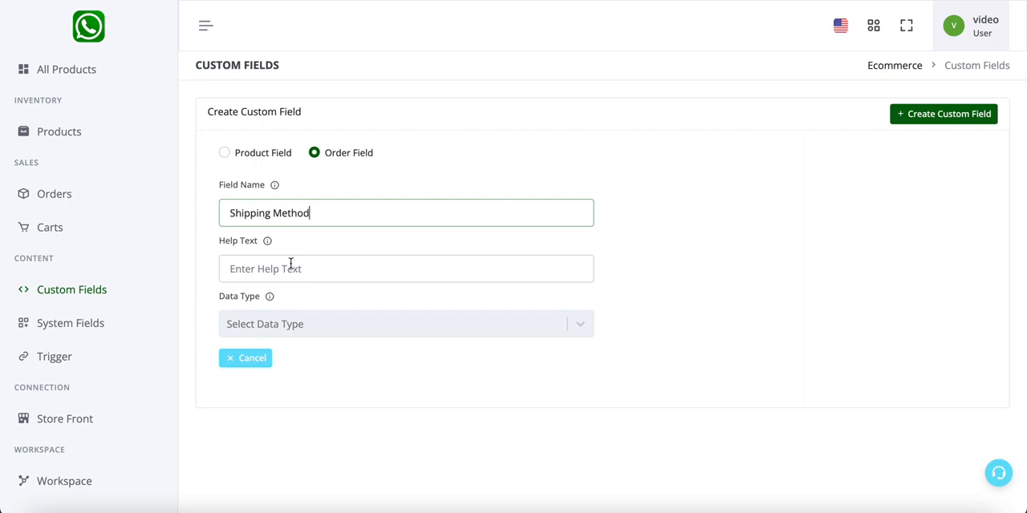
- Set the Shipping Method field's data type to Text (Single Line) and save the custom field
click(279, 322)
scroll(298, 352, down, 3)
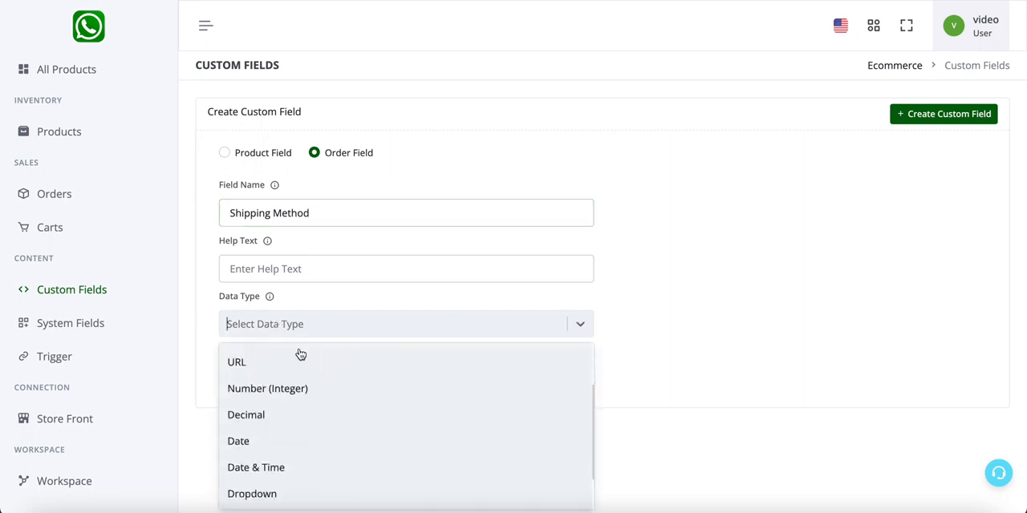
scroll(309, 447, up, 3)
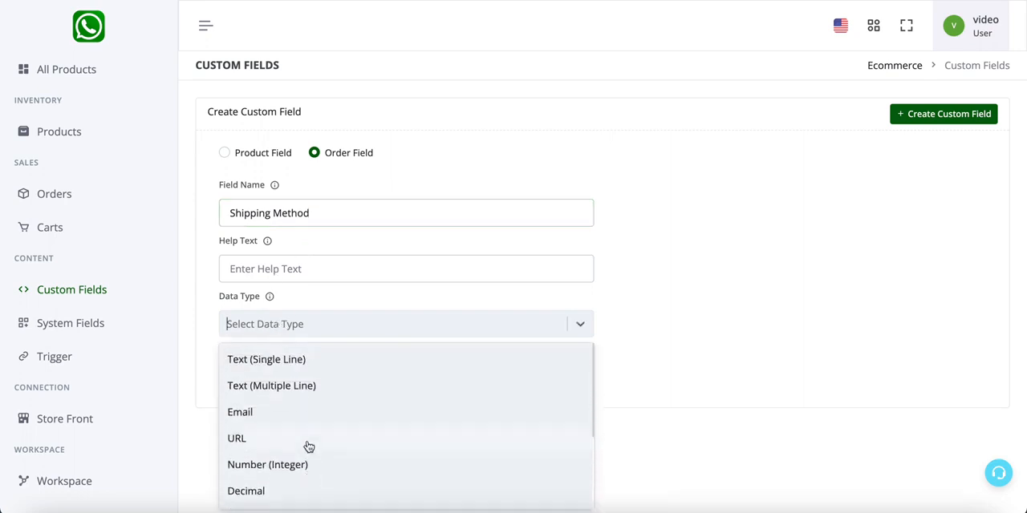
click(320, 369)
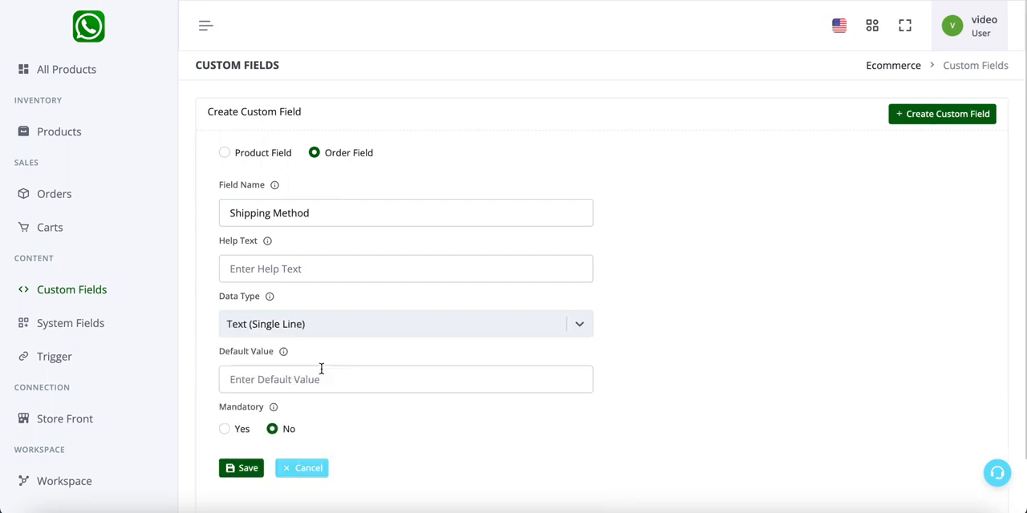
scroll(321, 373, down, 1)
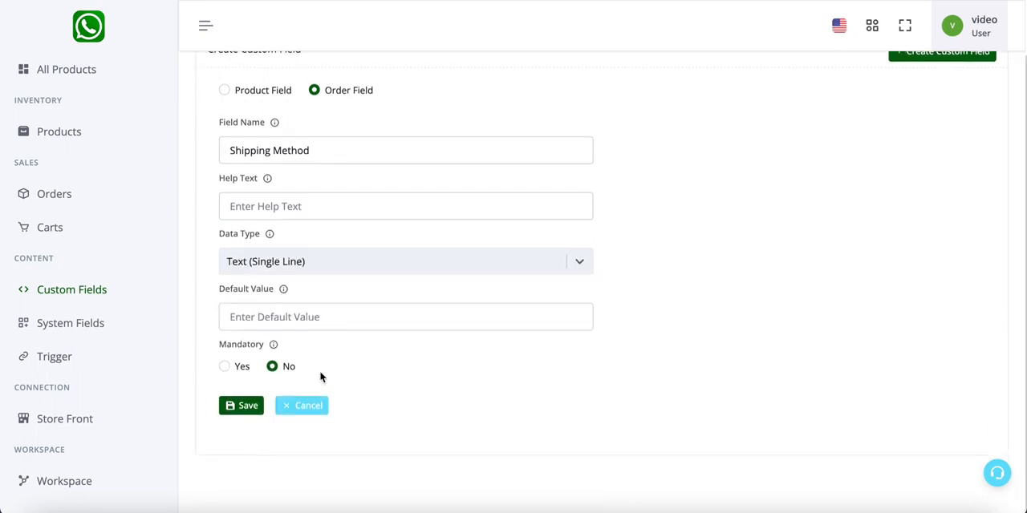
click(249, 407)
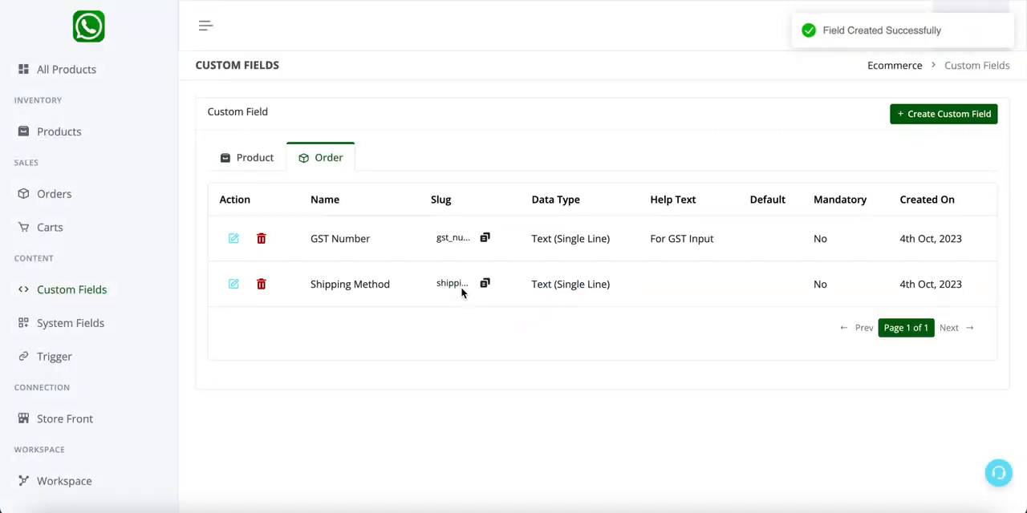
triple_click(381, 287)
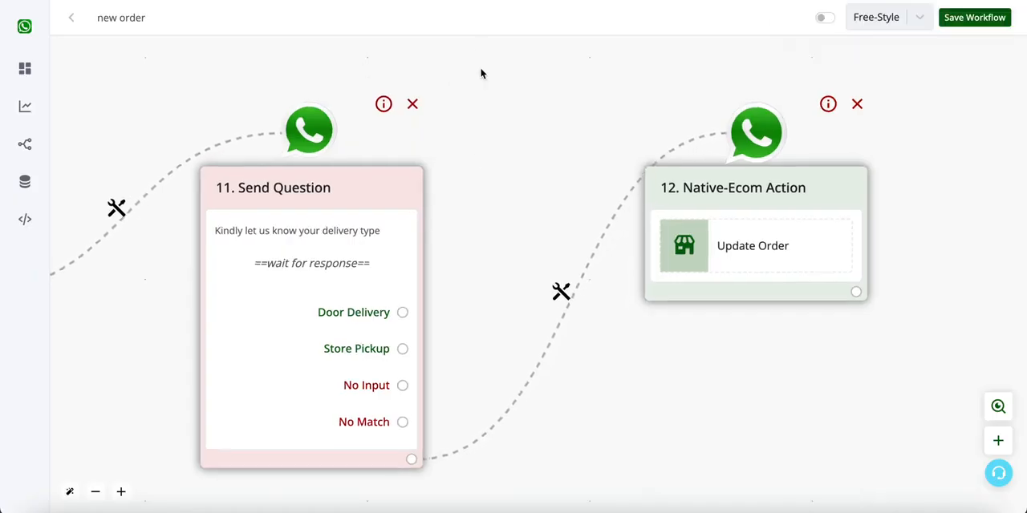
- Return to the workflow editor and choose Shipping Method as the field in the delivery type question's Update Order action
scroll(505, 176, down, 5)
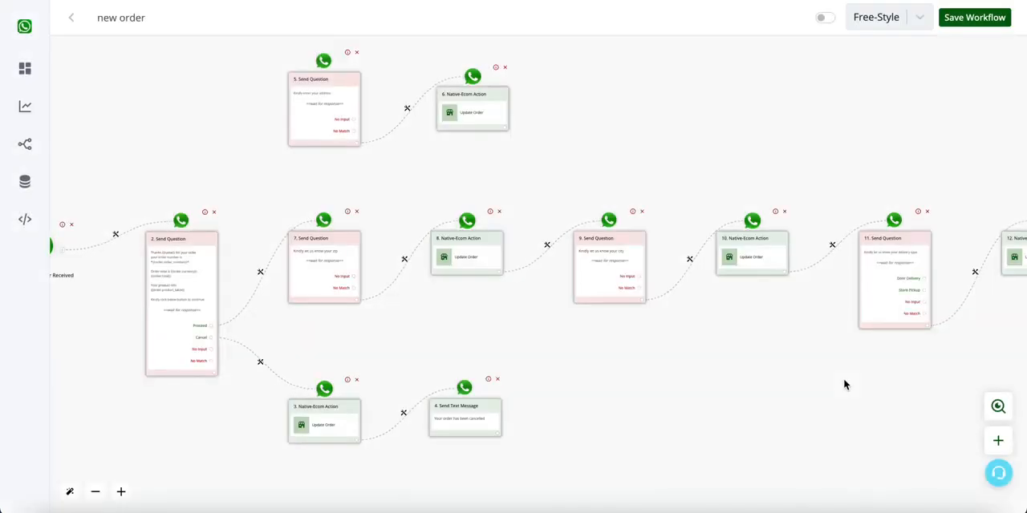
drag(849, 376, 511, 365)
scroll(594, 291, up, 3)
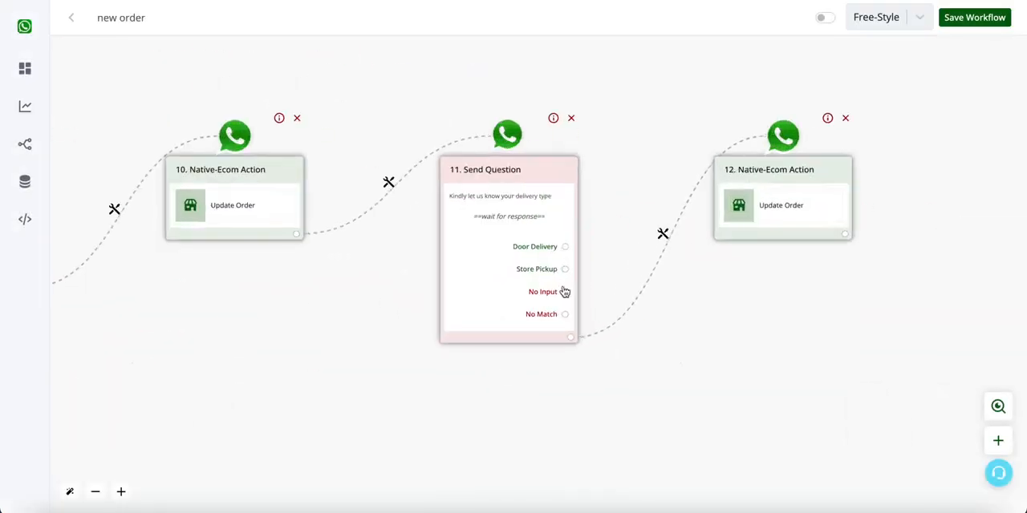
click(824, 223)
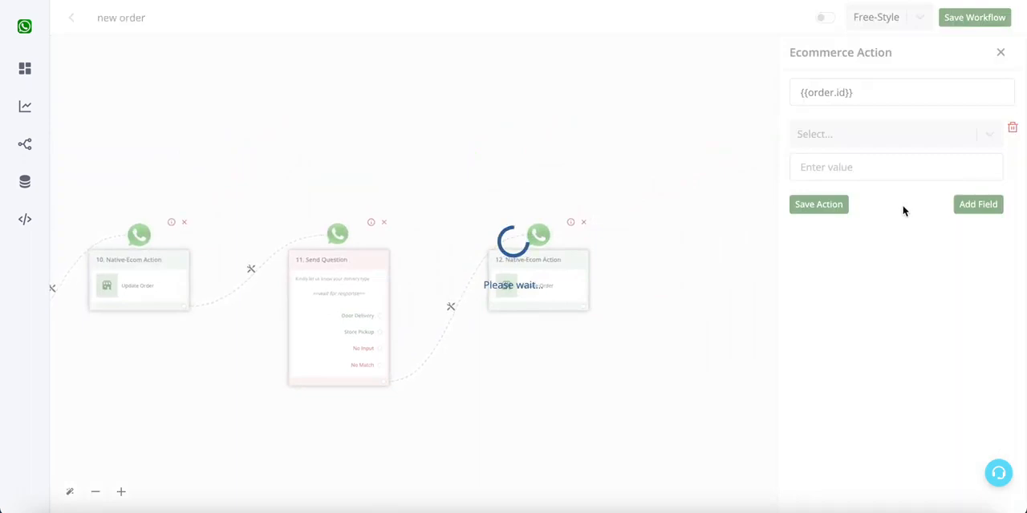
click(893, 146)
scroll(872, 274, down, 5)
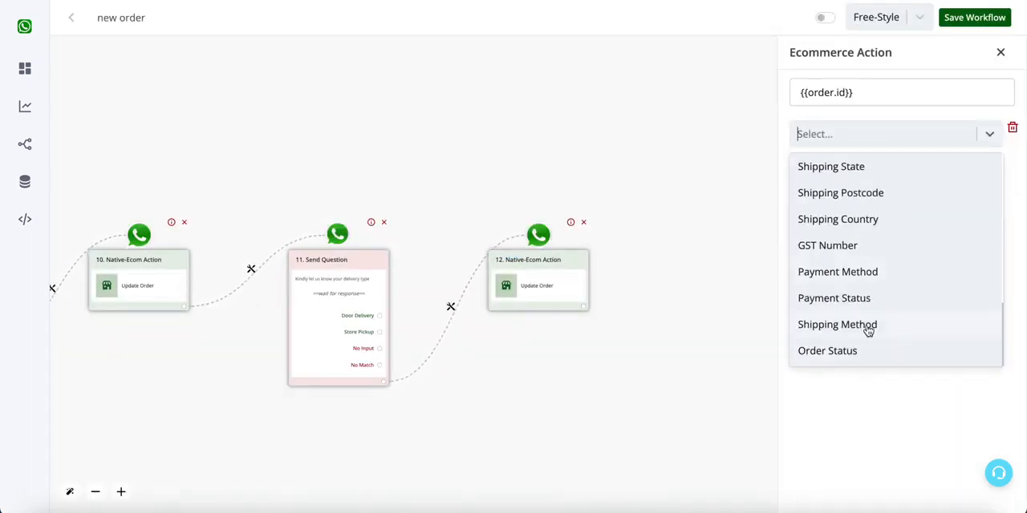
click(839, 329)
- Map the Shipping Method value to {{last_button_title}} and save the Update Order action
click(895, 167)
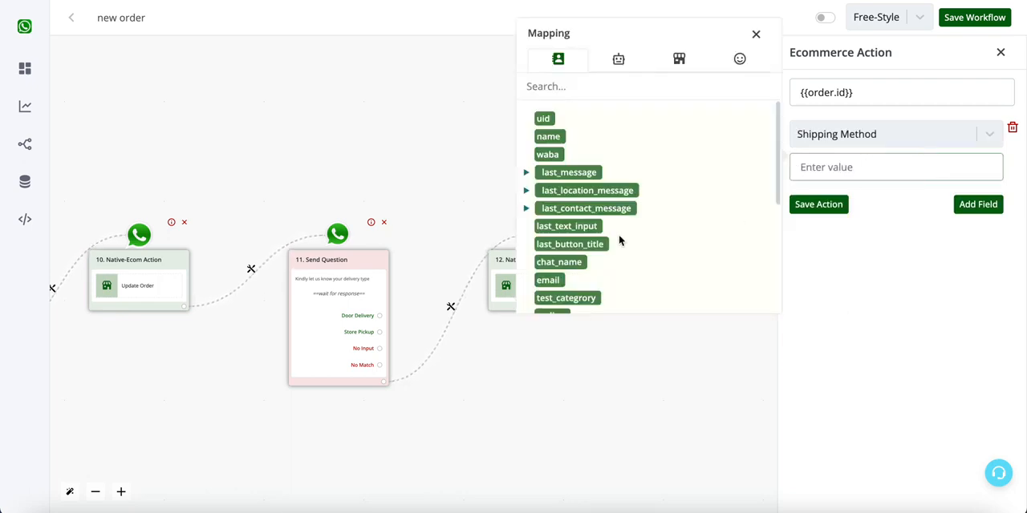
click(569, 249)
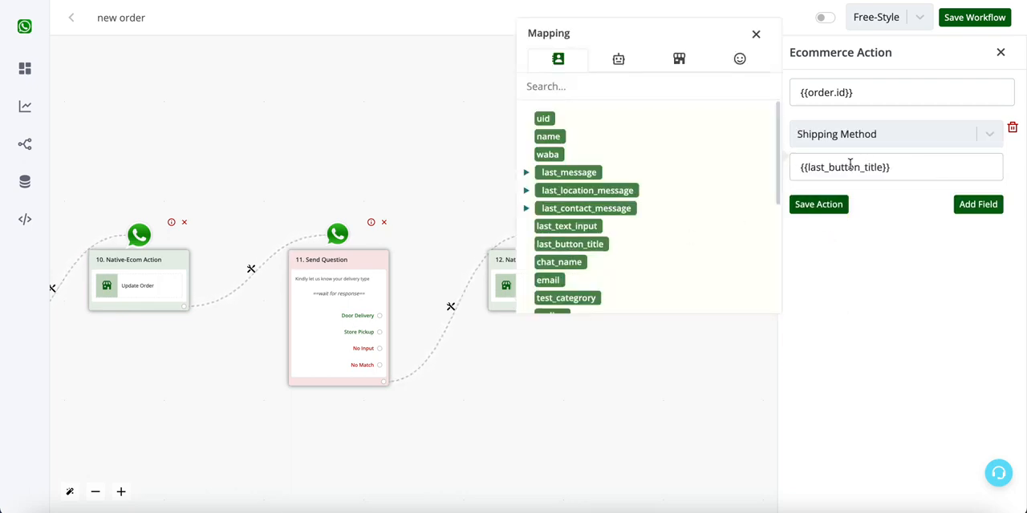
click(825, 204)
click(564, 285)
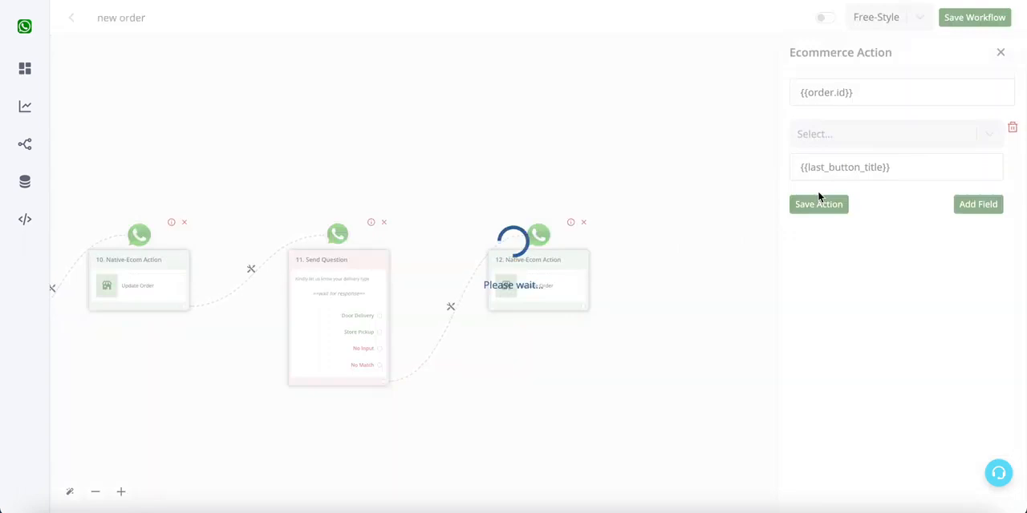
click(844, 205)
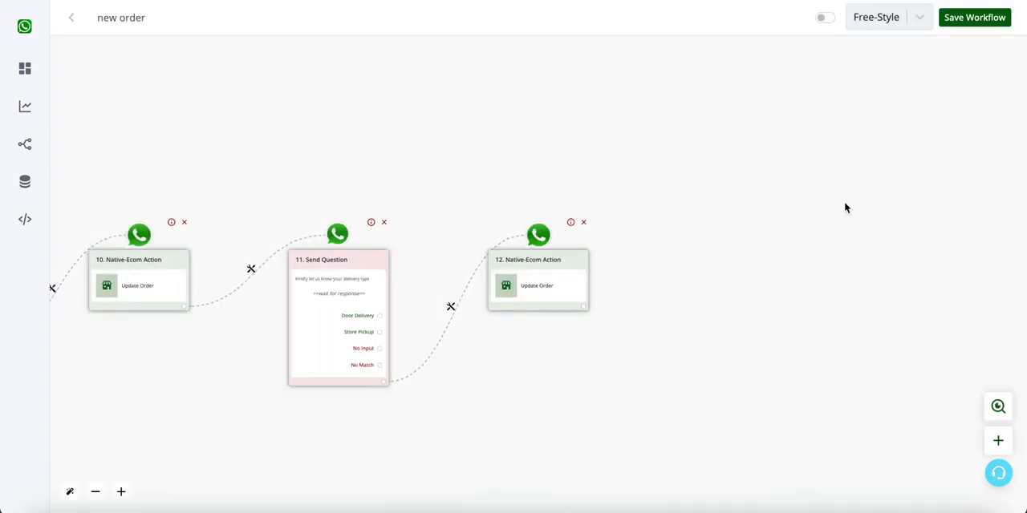
- Add an interactive Ask Question block after the Shipping Method Update Order action with the body "How would you like to pay ?"
scroll(602, 325, up, 3)
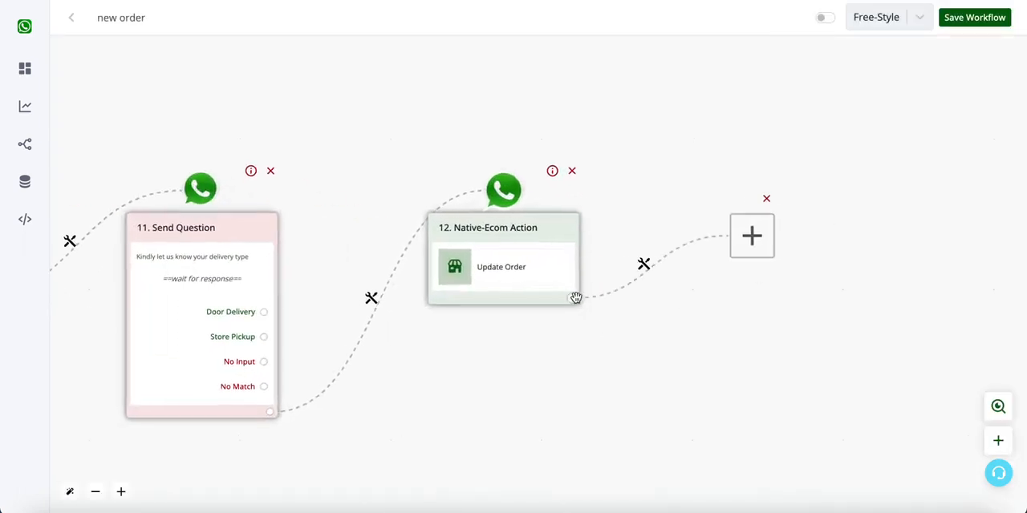
scroll(575, 298, down, 3)
click(501, 266)
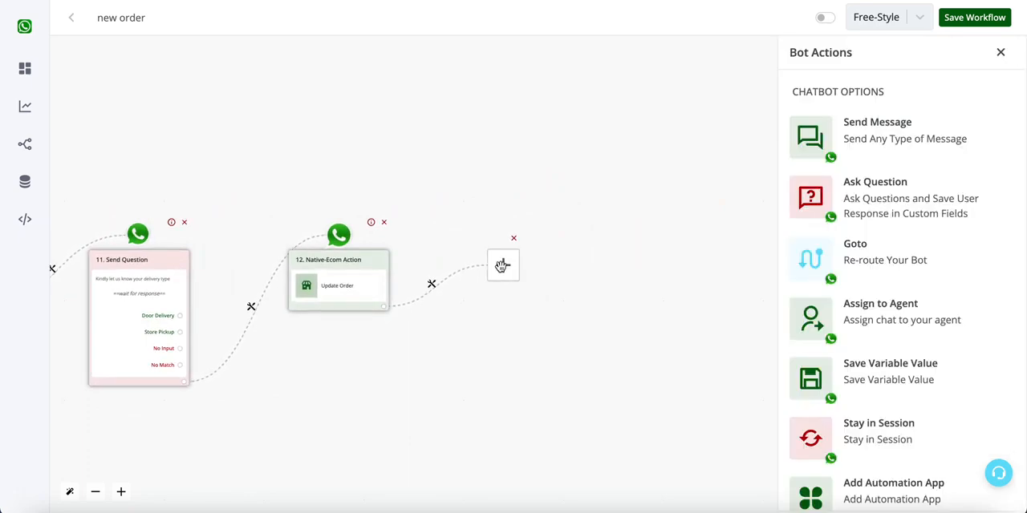
click(947, 208)
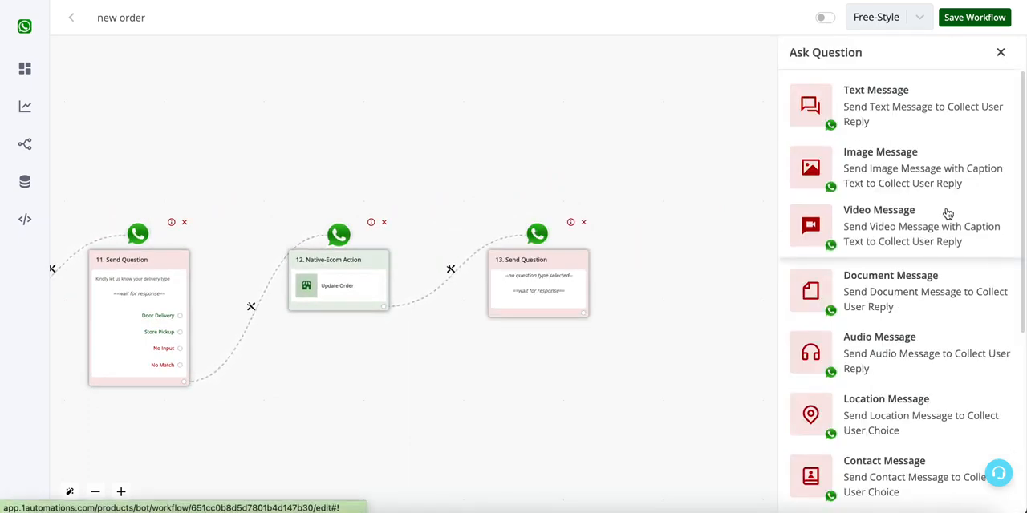
scroll(948, 213, down, 4)
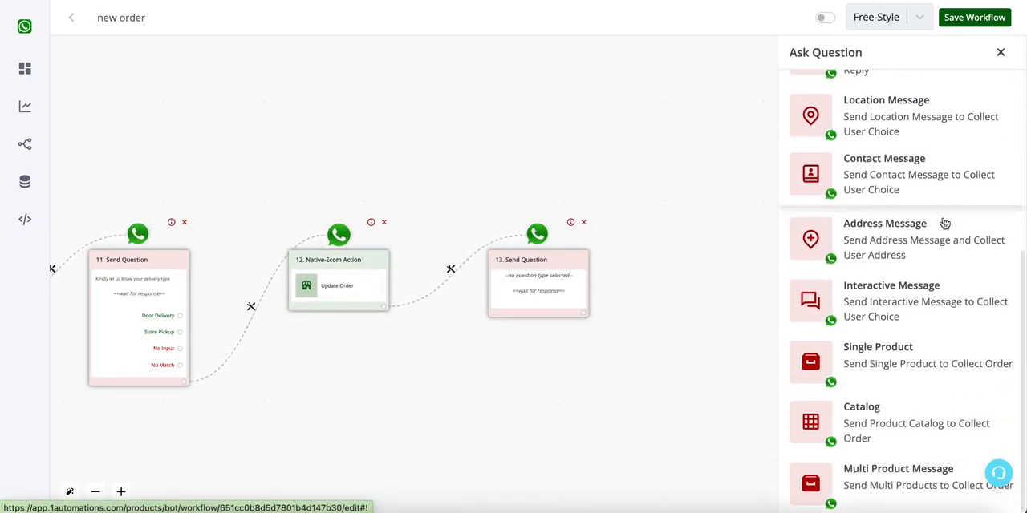
scroll(912, 361, up, 2)
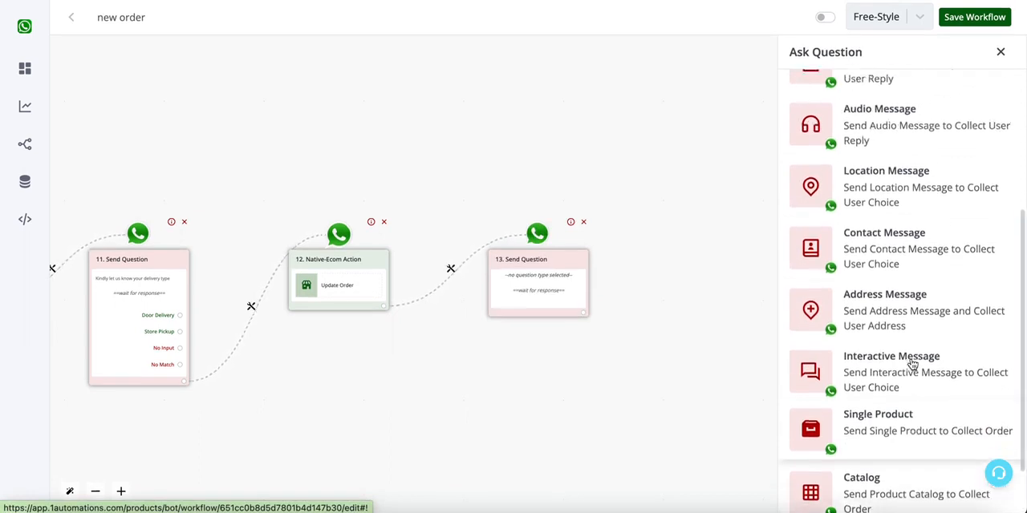
click(870, 380)
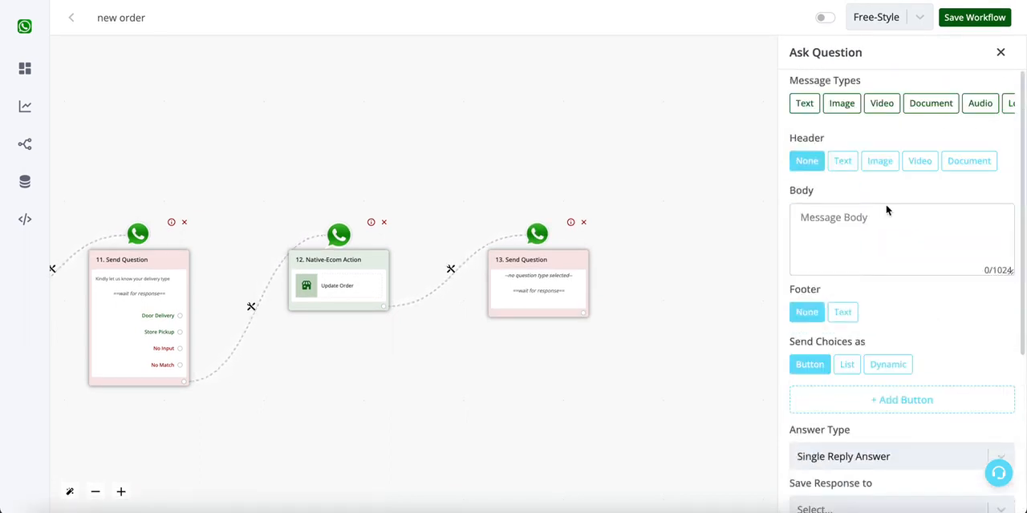
click(870, 236)
text(How would you like to p)
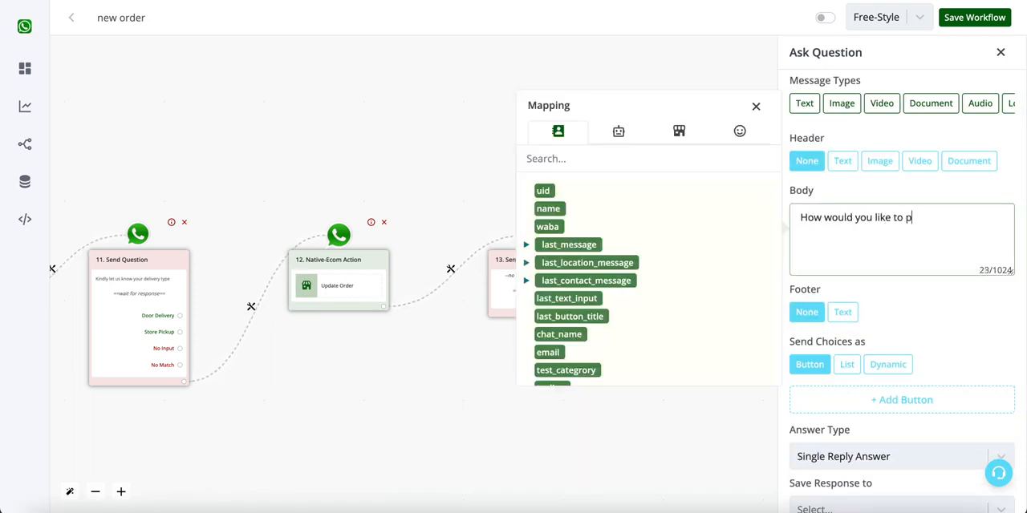
- Add two choice buttons to the payment question and label the first one "Cash On Delivery"
scroll(874, 337, down, 3)
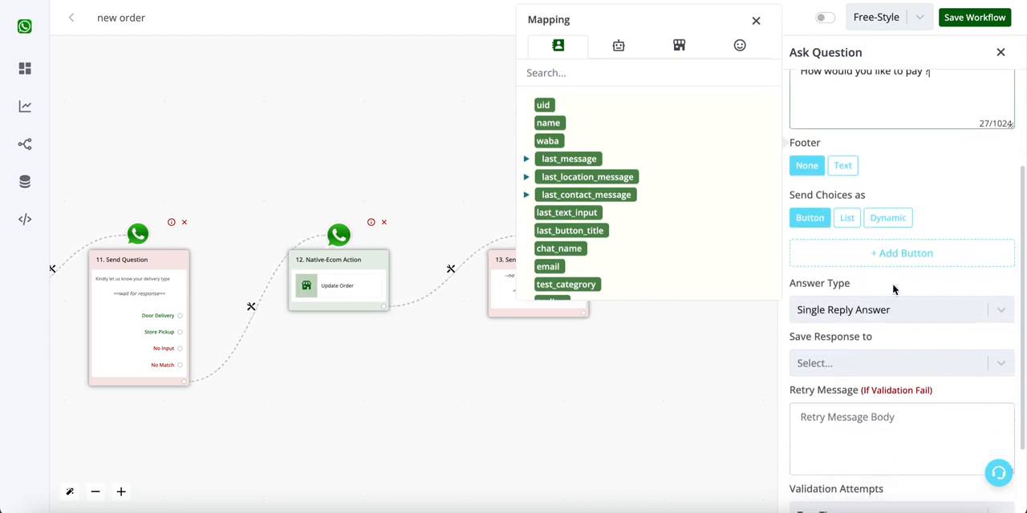
click(899, 253)
click(901, 282)
click(842, 255)
double_click(678, 261)
text(Cash On Delivery)
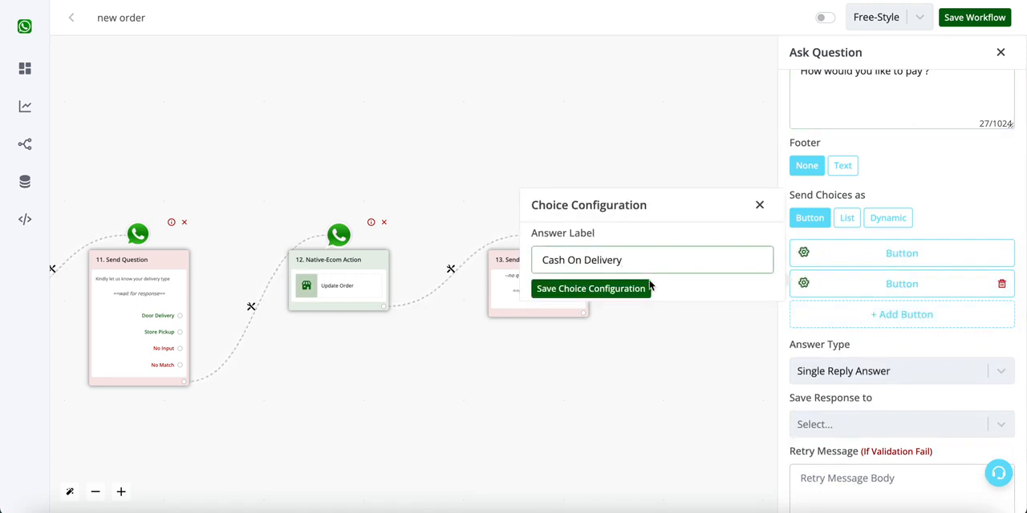
click(648, 287)
- Label the payment question's second choice button "Online Payment"
click(803, 284)
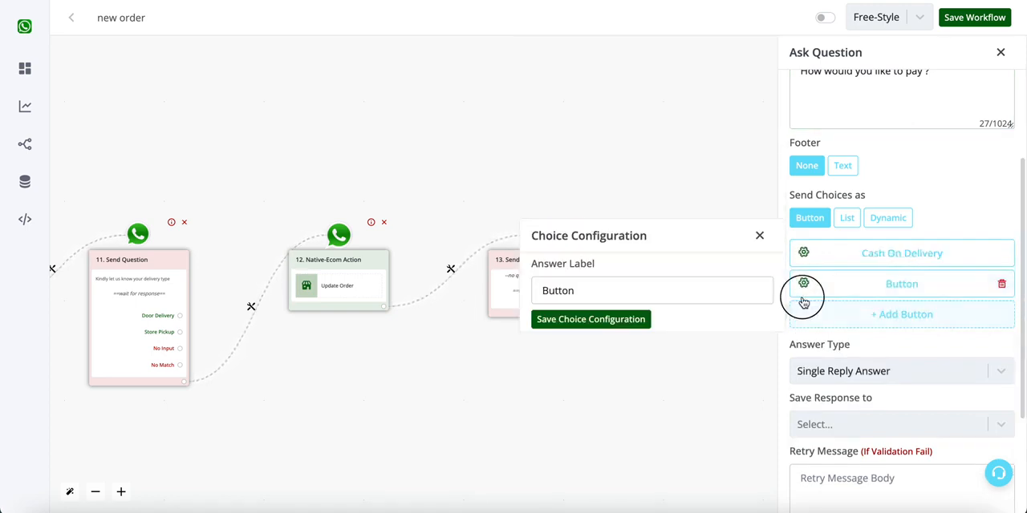
triple_click(750, 293)
text(Online Payment)
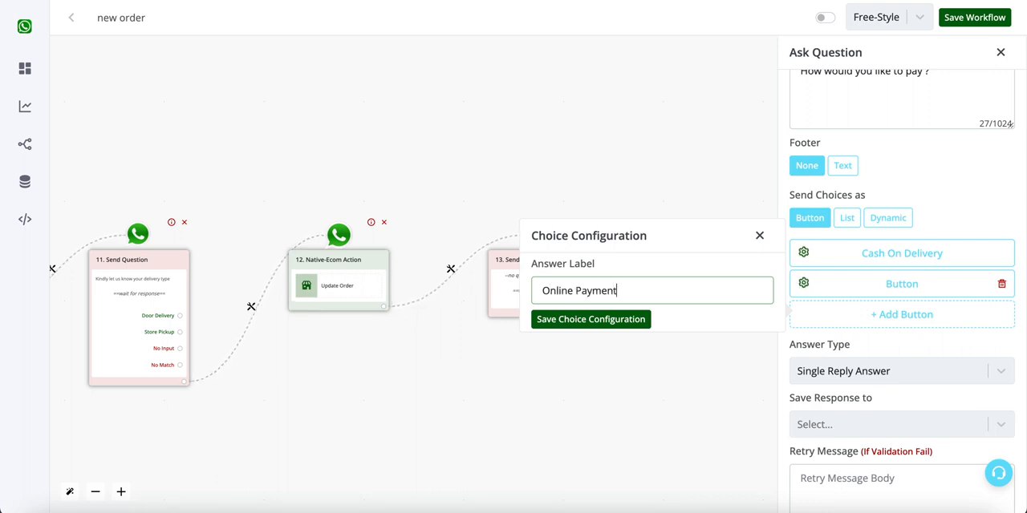
click(638, 325)
- Shorten the first choice button's label to "Cash" and save the payment question
click(951, 259)
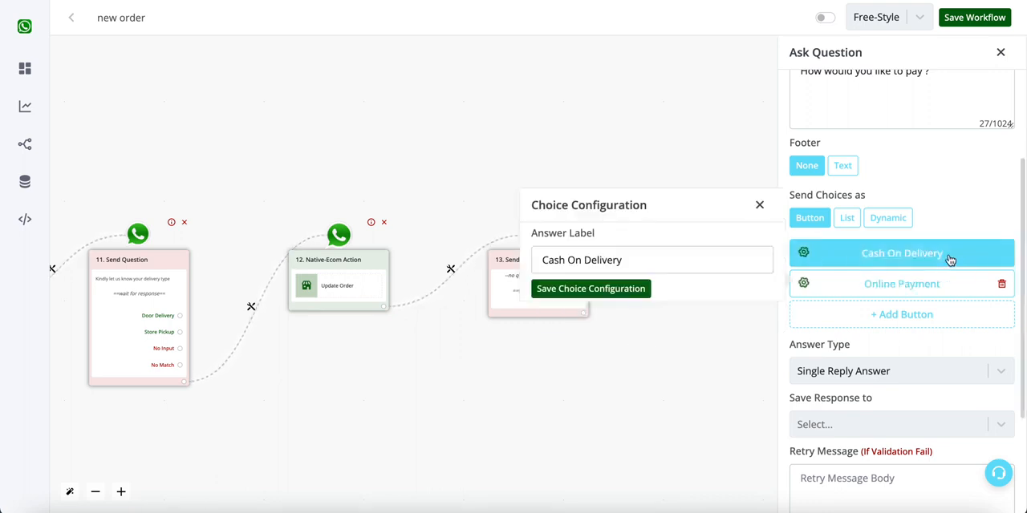
drag(568, 260, 630, 260)
key(BackSpace)
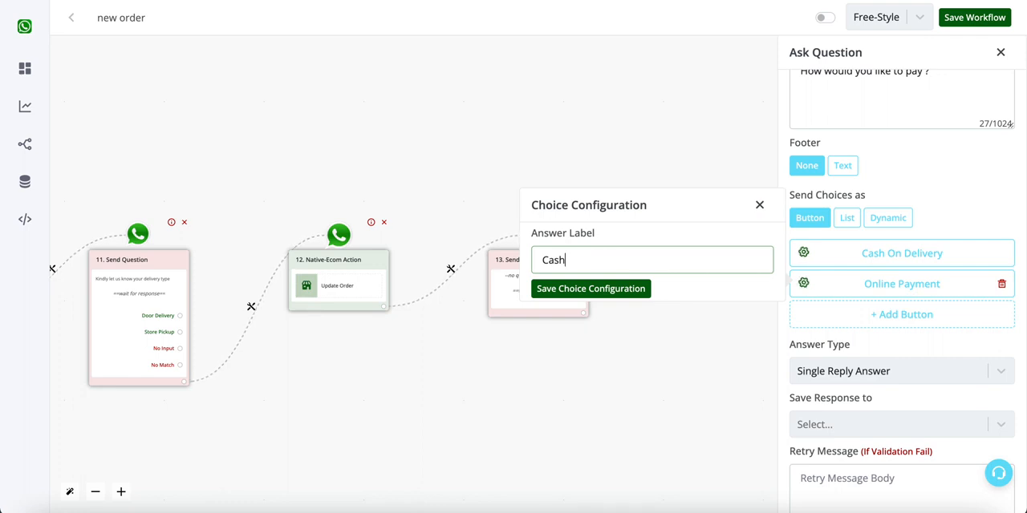
click(619, 288)
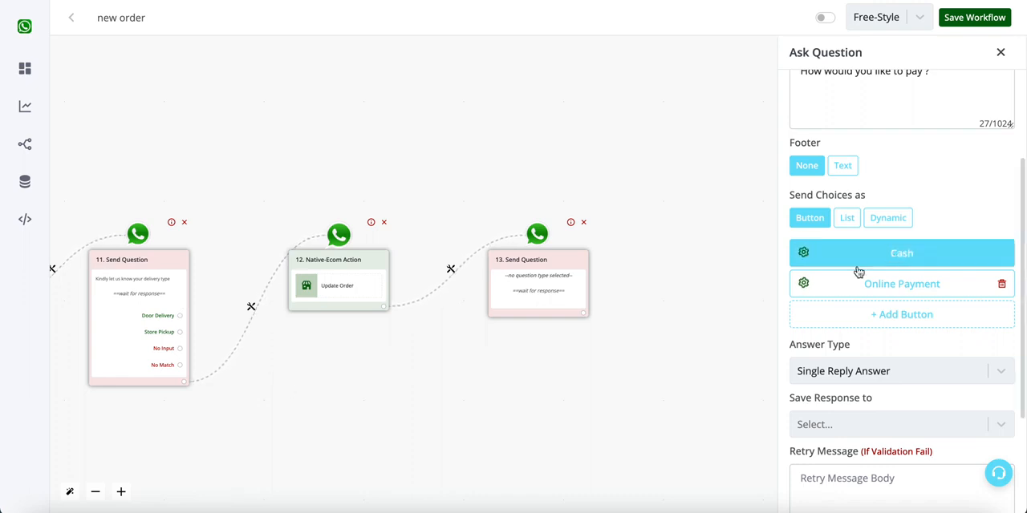
scroll(877, 329, down, 2)
scroll(878, 330, up, 2)
scroll(899, 314, down, 2)
click(849, 502)
- Add a Native Ecommerce Update Order action to the Cash answer and map its order ID to {{order.id}}
click(581, 317)
click(506, 261)
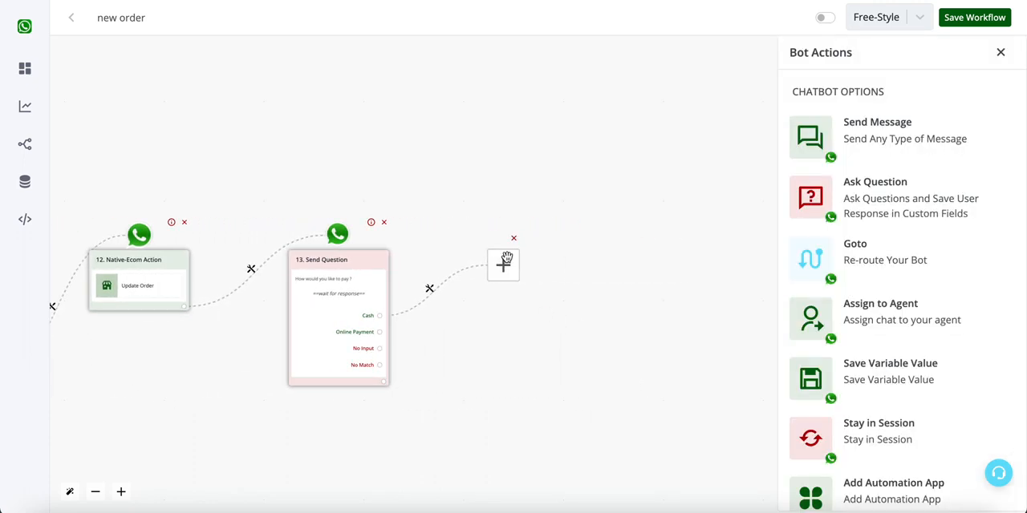
scroll(846, 401, down, 1)
click(887, 479)
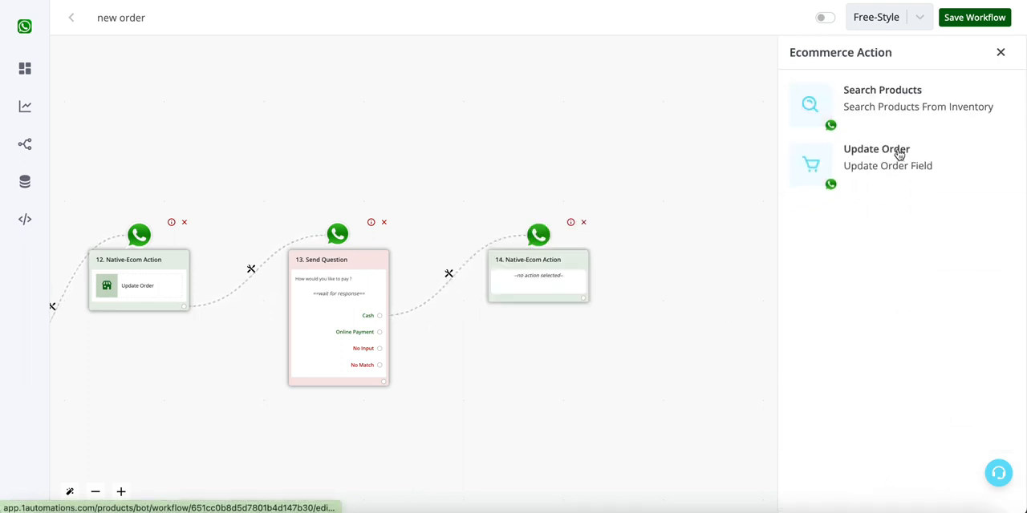
click(898, 154)
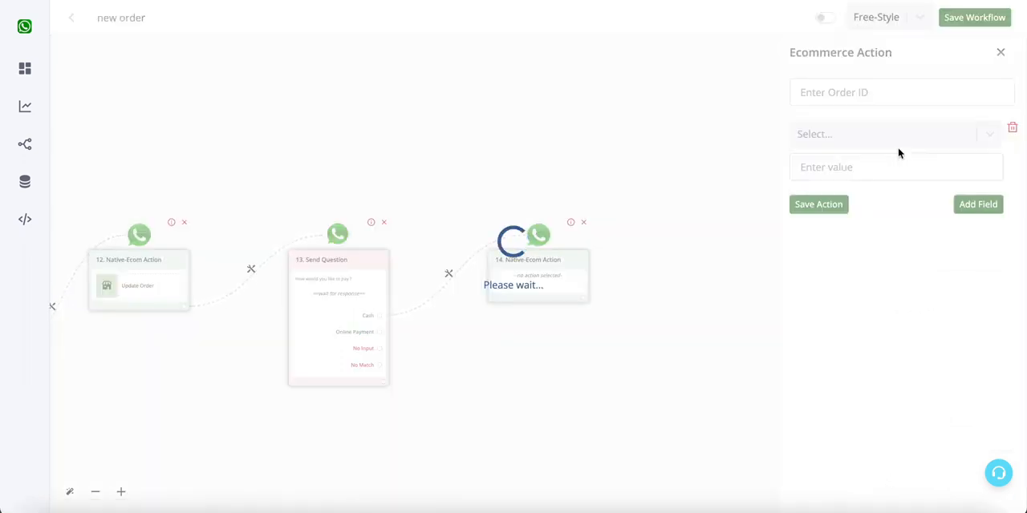
click(882, 94)
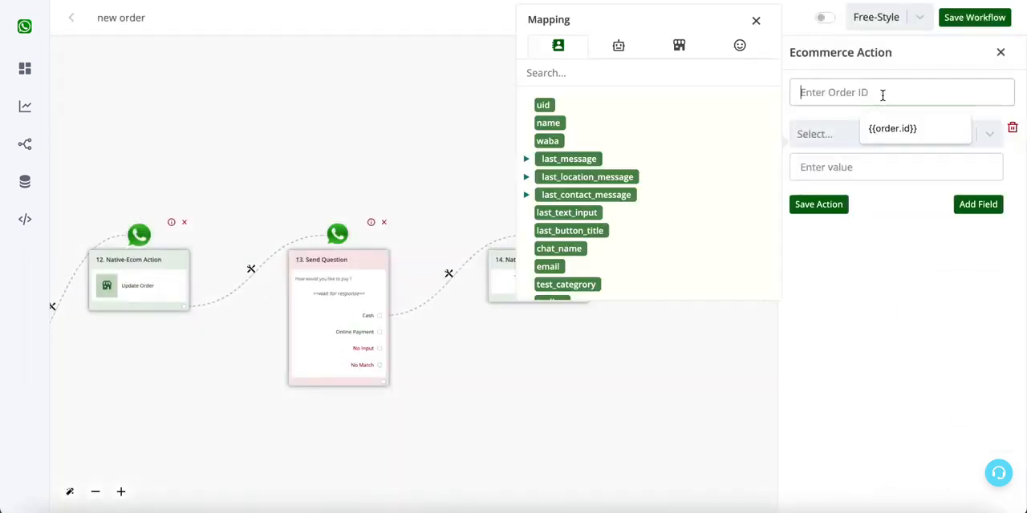
click(657, 56)
click(548, 123)
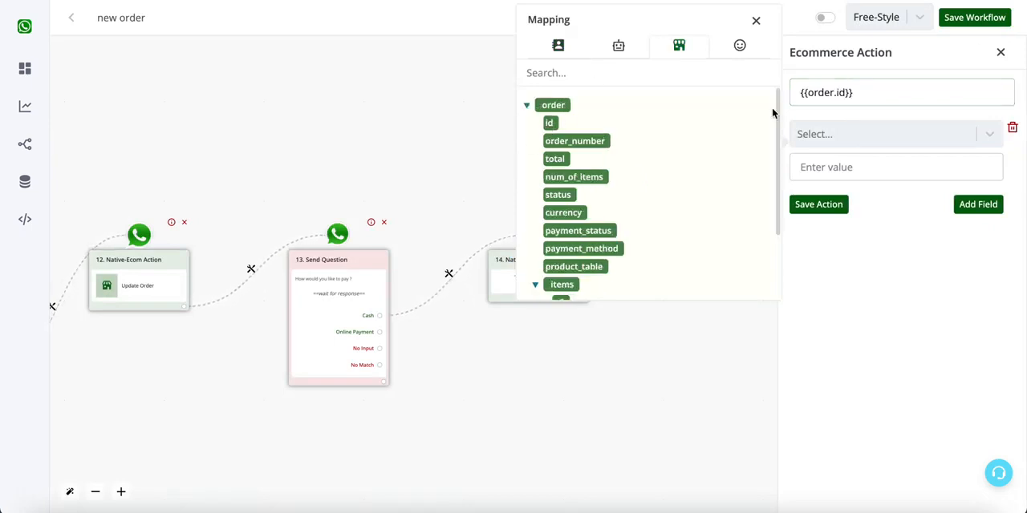
- Choose Payment Method as the field to update, enter the cash payment value and save the action
click(889, 147)
scroll(877, 265, down, 5)
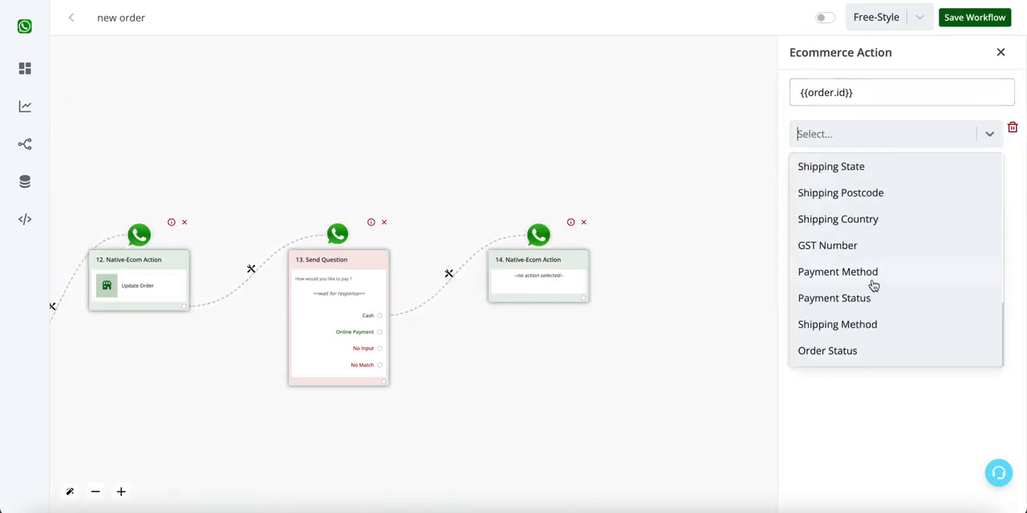
click(863, 284)
click(855, 169)
text(C)
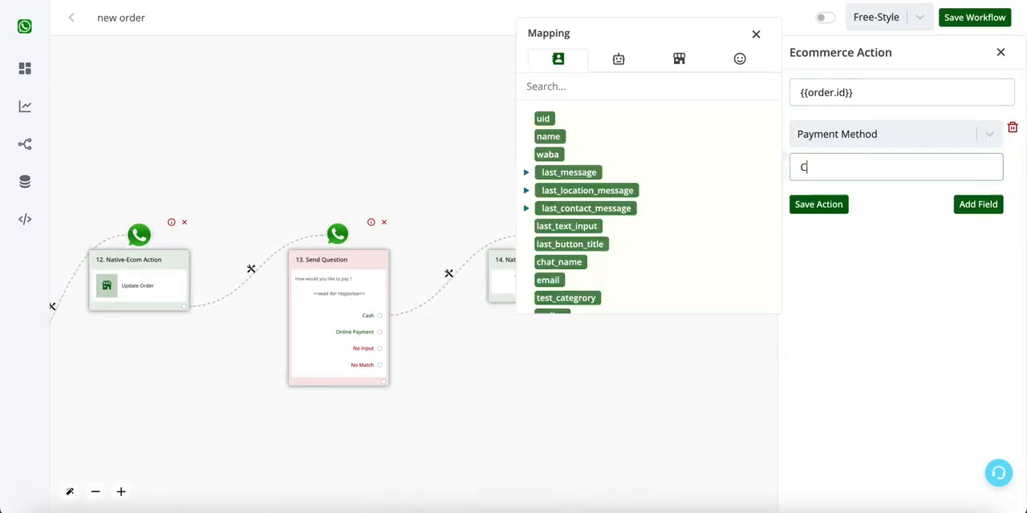
click(820, 204)
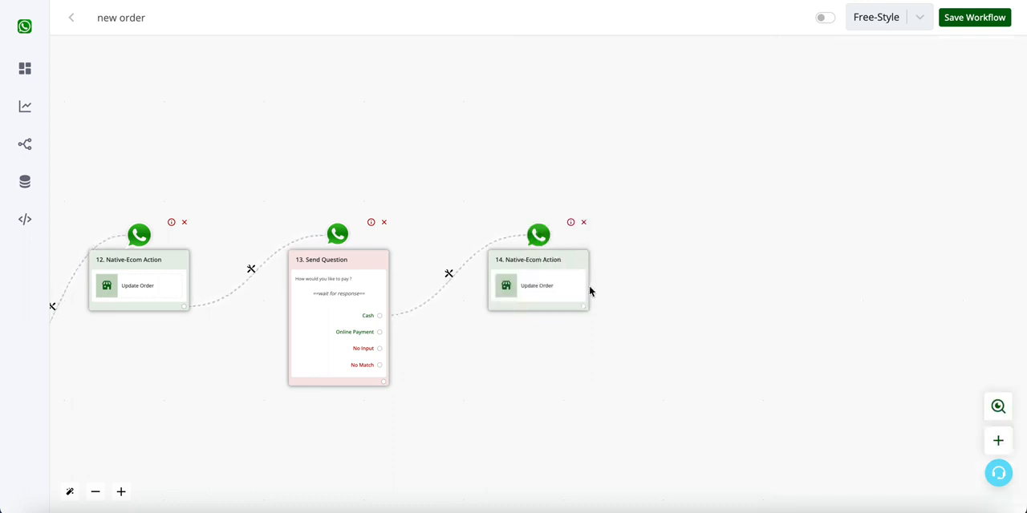
- Move the Cash branch's Update Order block away from the question and add a text Send Message block after it
drag(556, 278, 633, 209)
click(660, 246)
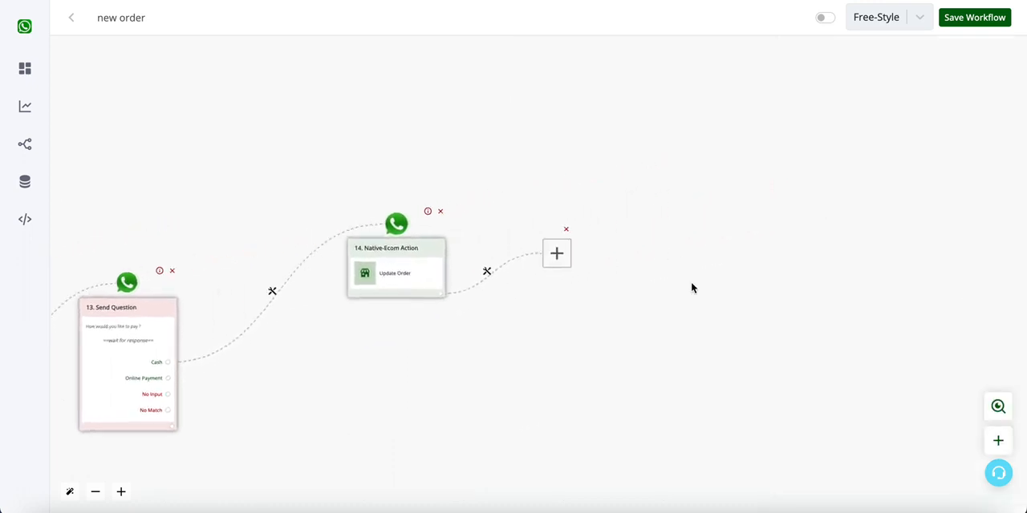
click(503, 270)
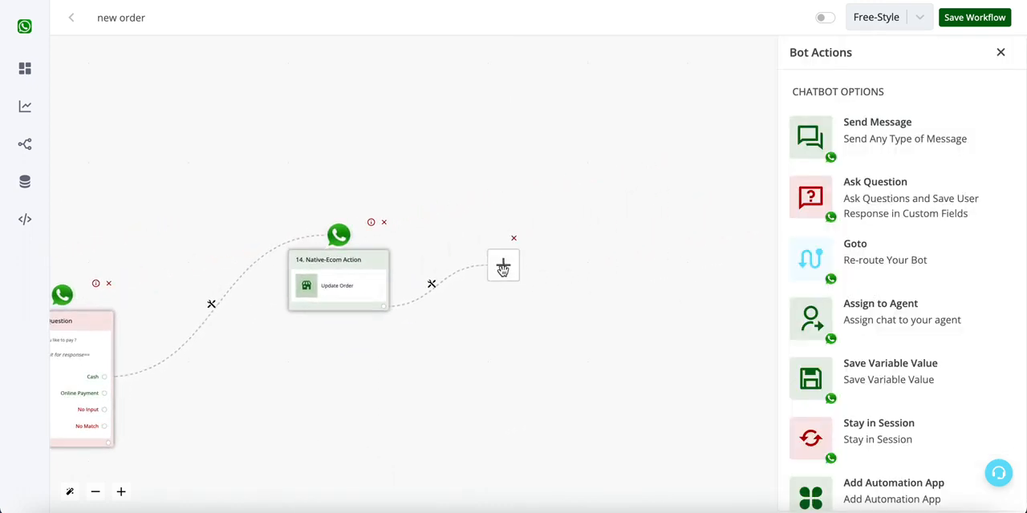
click(957, 157)
click(901, 108)
- Write the message lines "Thanks", "your order is confirmed" and "order number {{order.order_number}}"
click(889, 160)
text(Thanks)
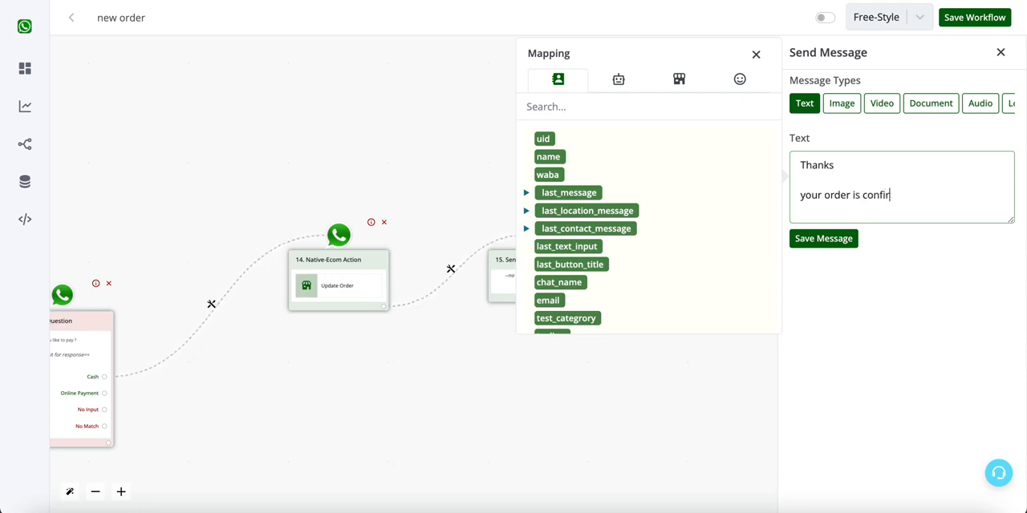
key(Return)
key(Return)
text(order number)
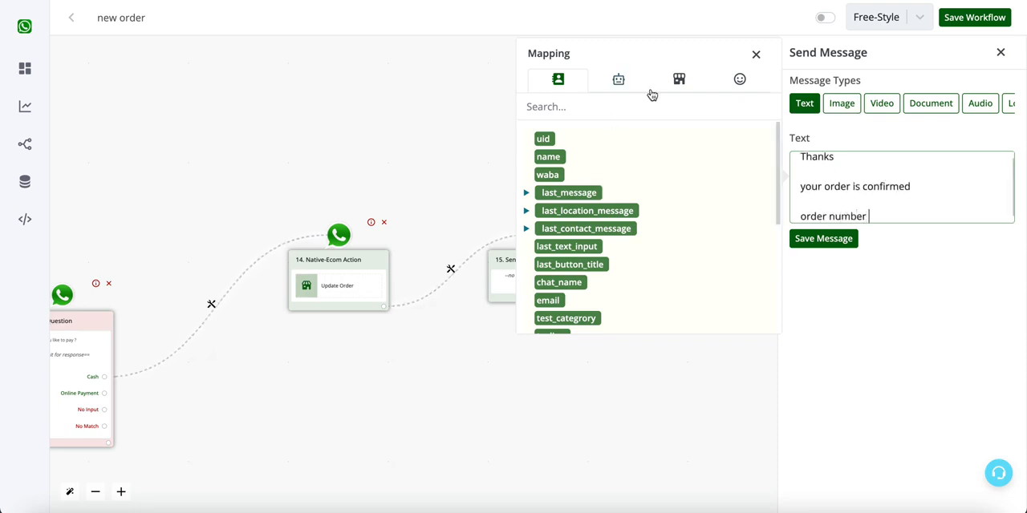
click(680, 81)
click(577, 174)
click(999, 220)
- Add the line "amount payable in cash - {{order.currency}} {{order.total}}" to the confirmation and save the message
key(Return)
key(Return)
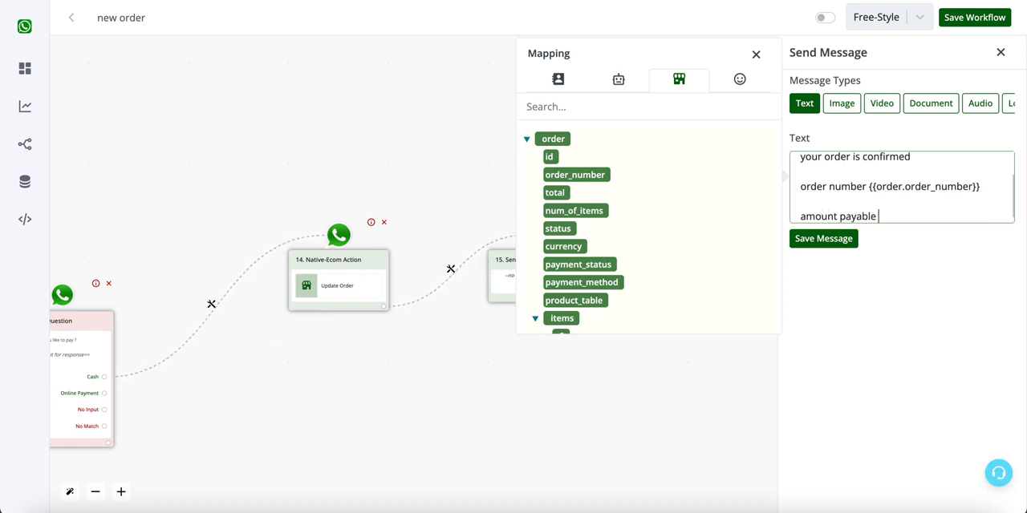
text(h -)
click(956, 213)
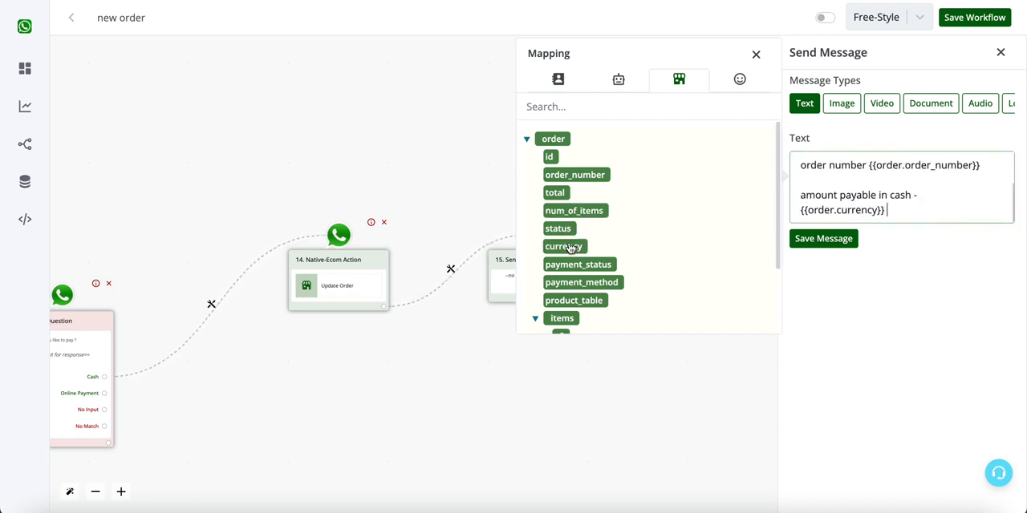
click(561, 195)
click(846, 240)
drag(346, 337, 541, 261)
scroll(383, 285, up, 2)
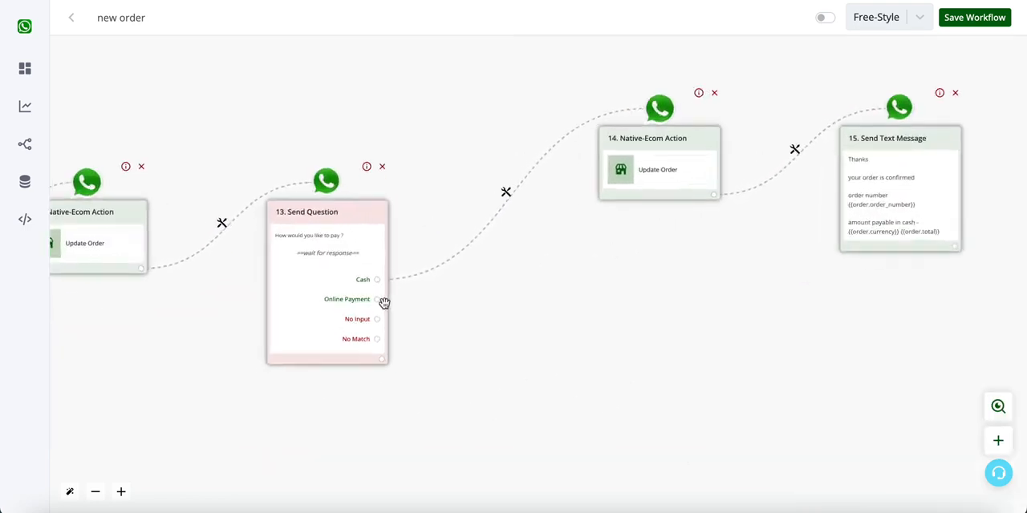
click(379, 300)
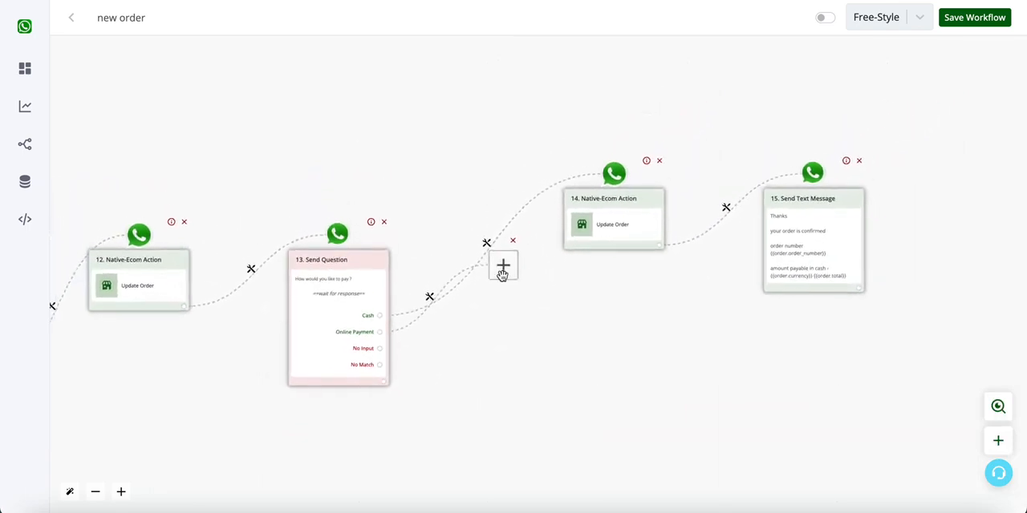
click(641, 363)
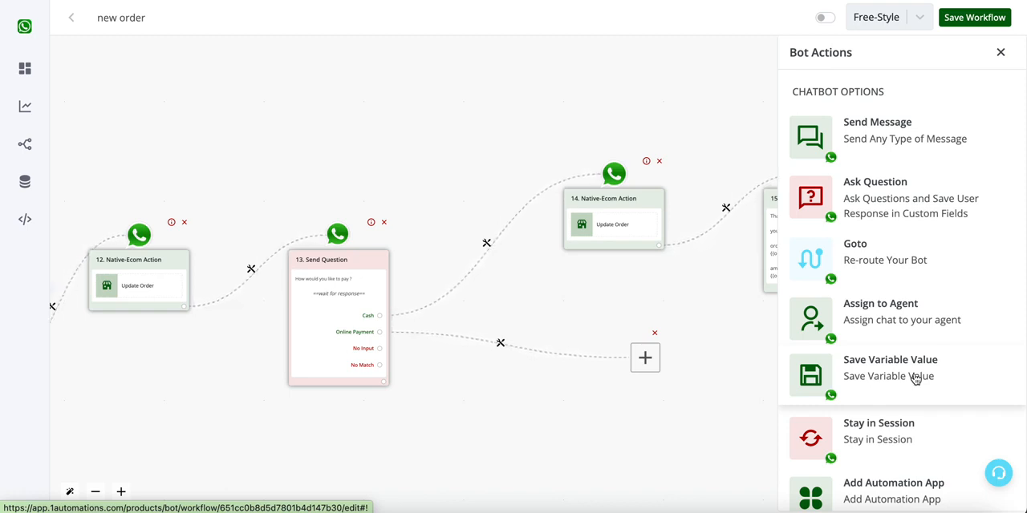
scroll(914, 379, down, 1)
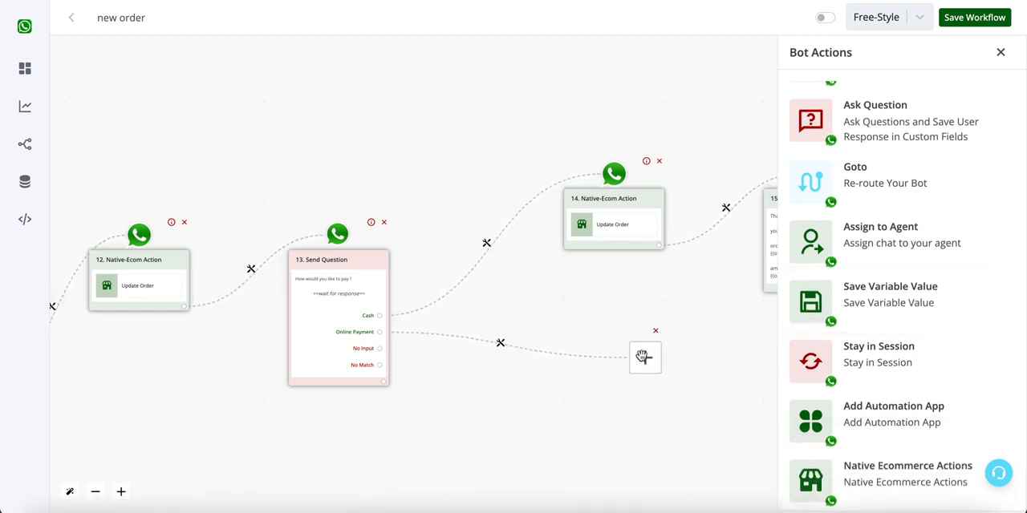
click(895, 486)
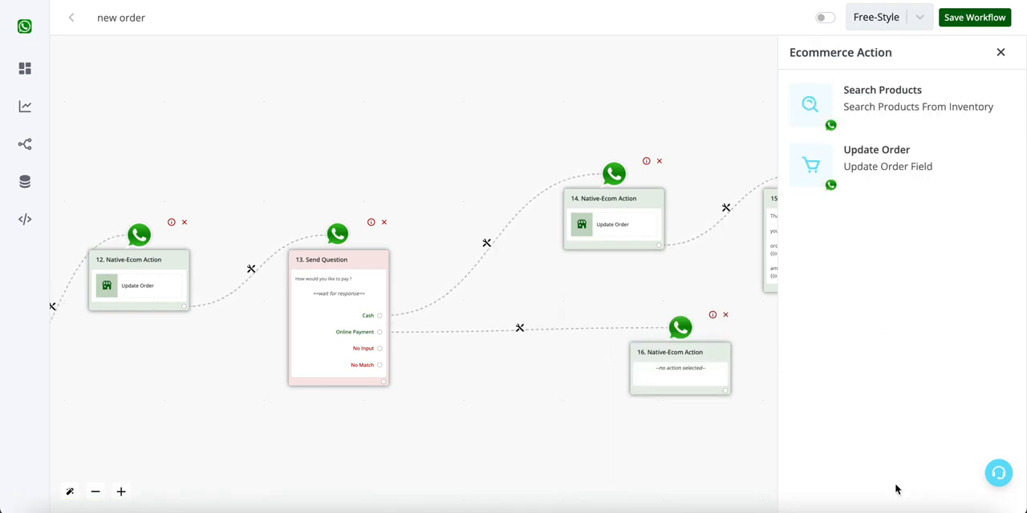
click(725, 316)
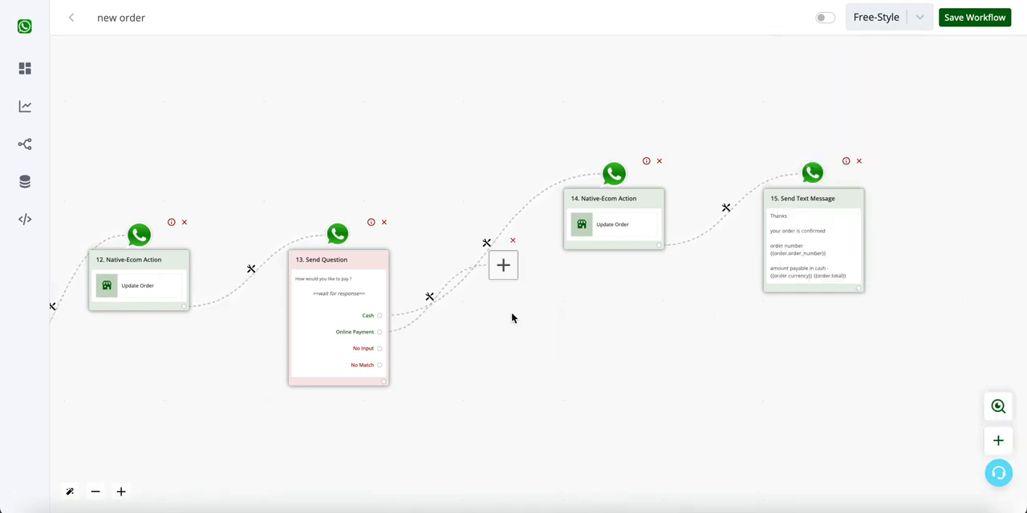
- Move the Online Payment branch's empty block below the Cash branch, save the workflow and return to the workflow list
drag(503, 271, 596, 373)
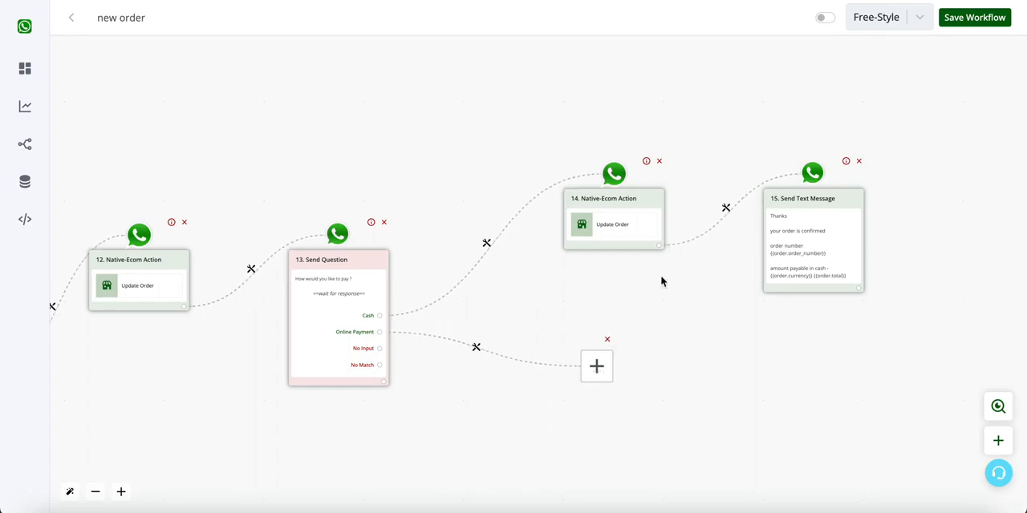
click(952, 17)
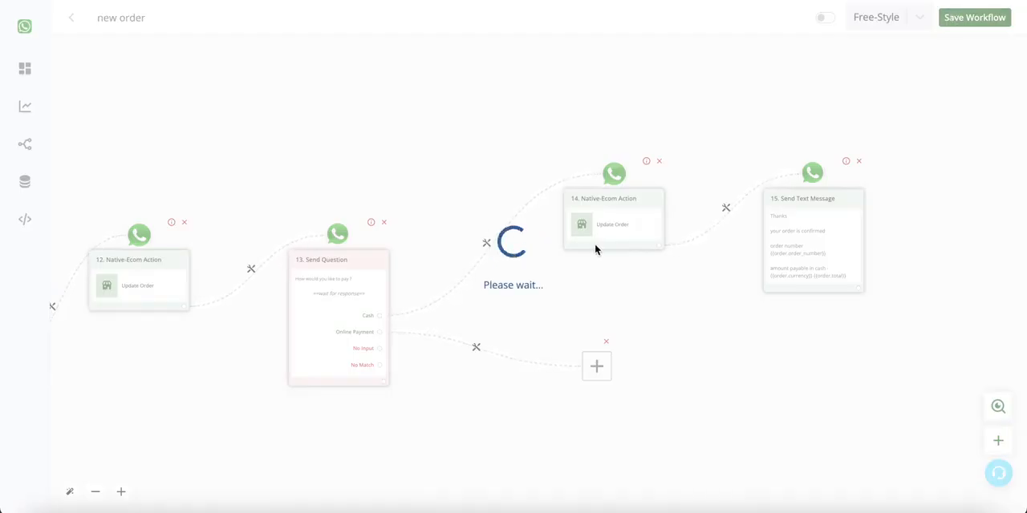
click(24, 163)
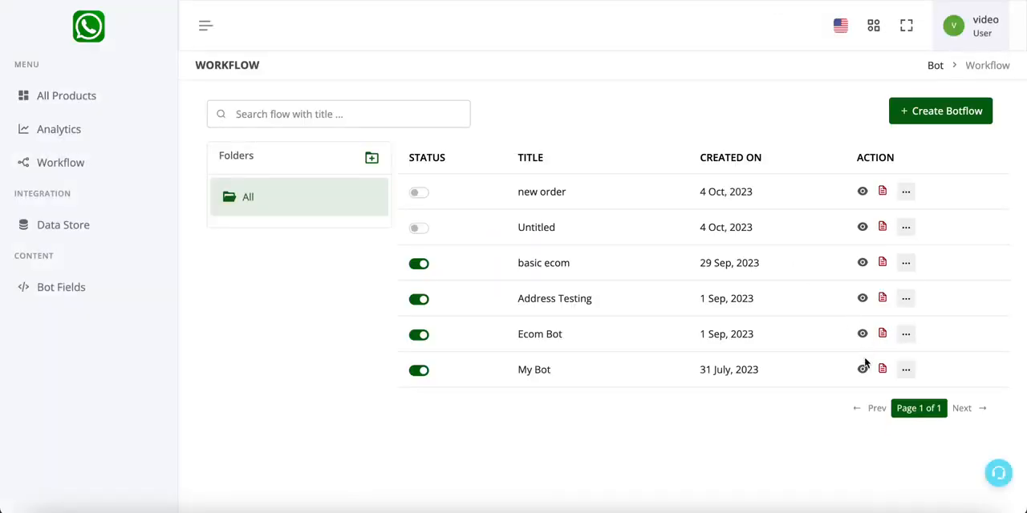
click(861, 367)
click(870, 371)
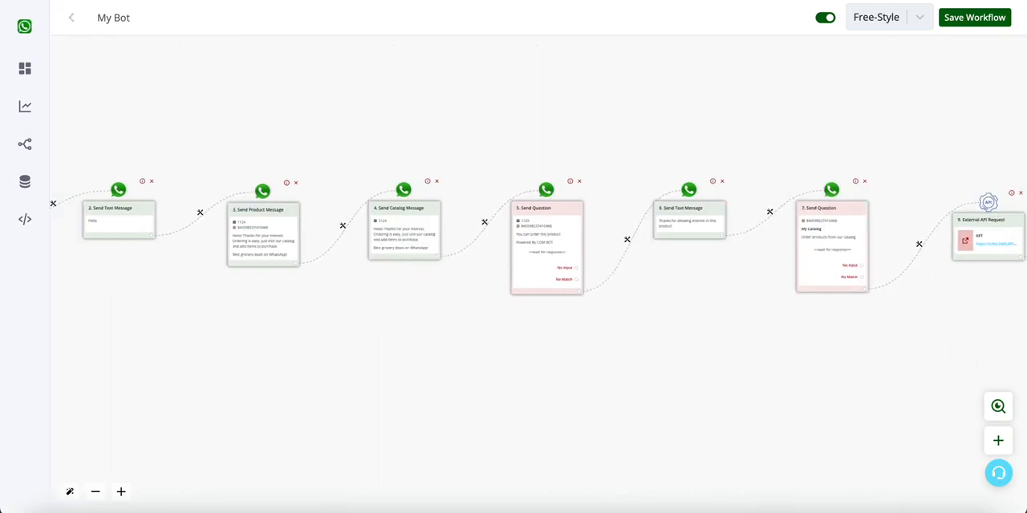
click(56, 161)
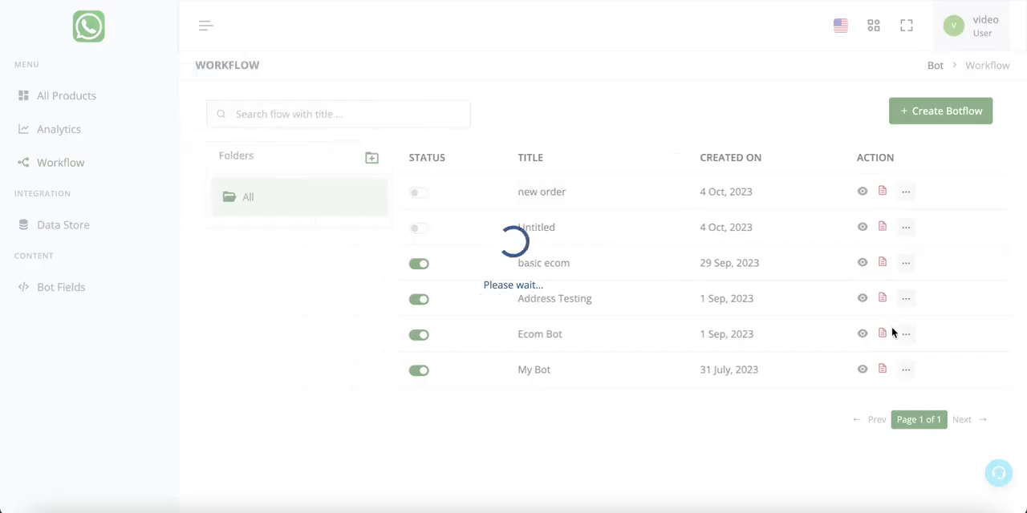
- Open the Ecom Bot workflow and examine its Online Payment branch from the wait message through Multiply and Create Payment Link to the link message
click(861, 335)
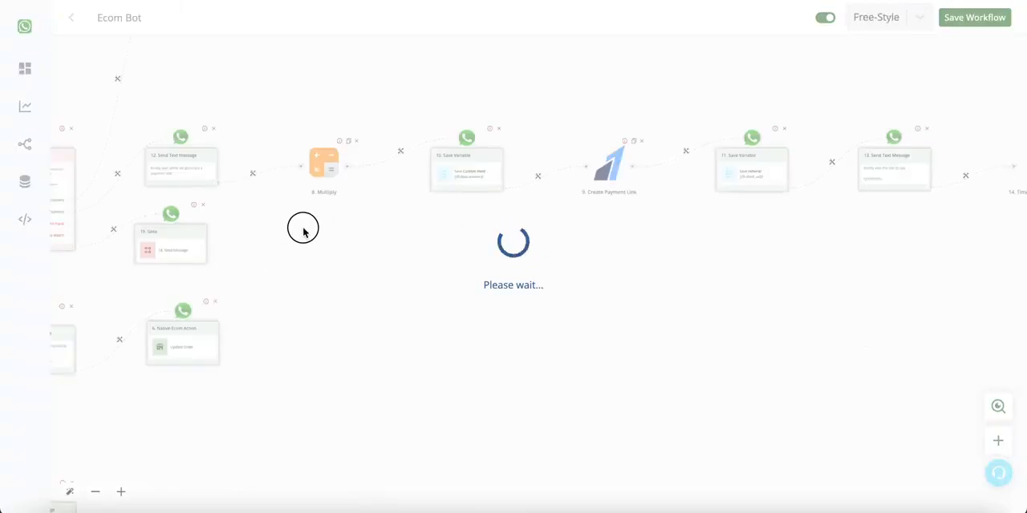
scroll(266, 203, up, 5)
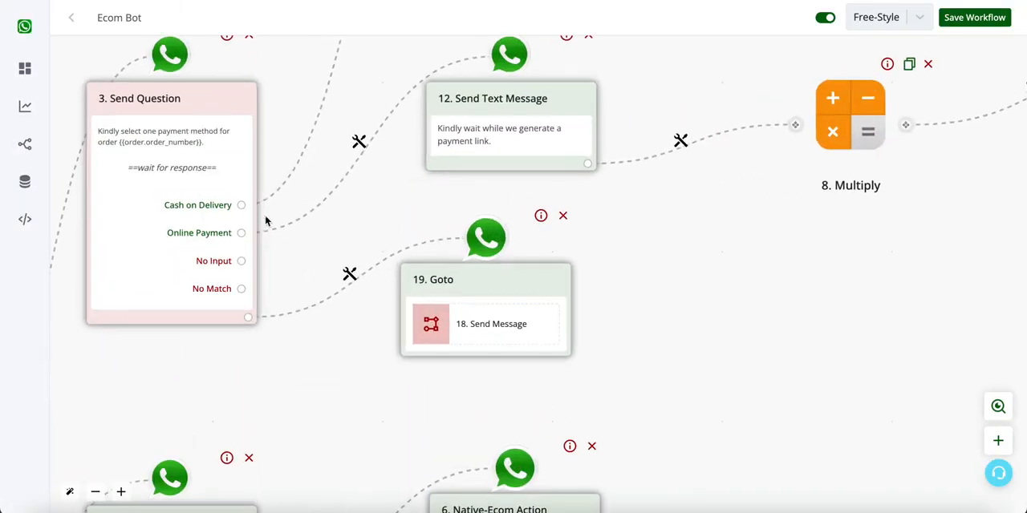
drag(669, 213, 543, 277)
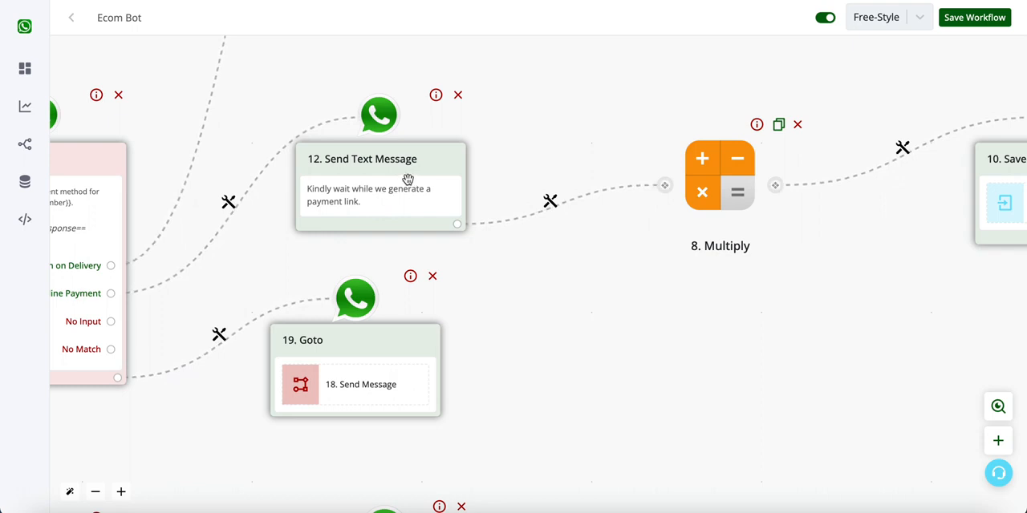
drag(524, 324, 187, 326)
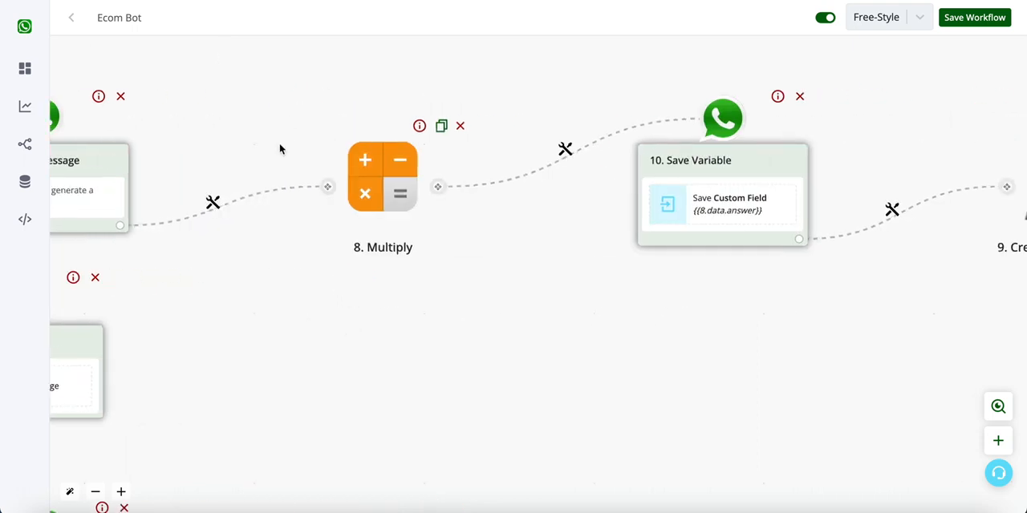
drag(320, 279, 585, 320)
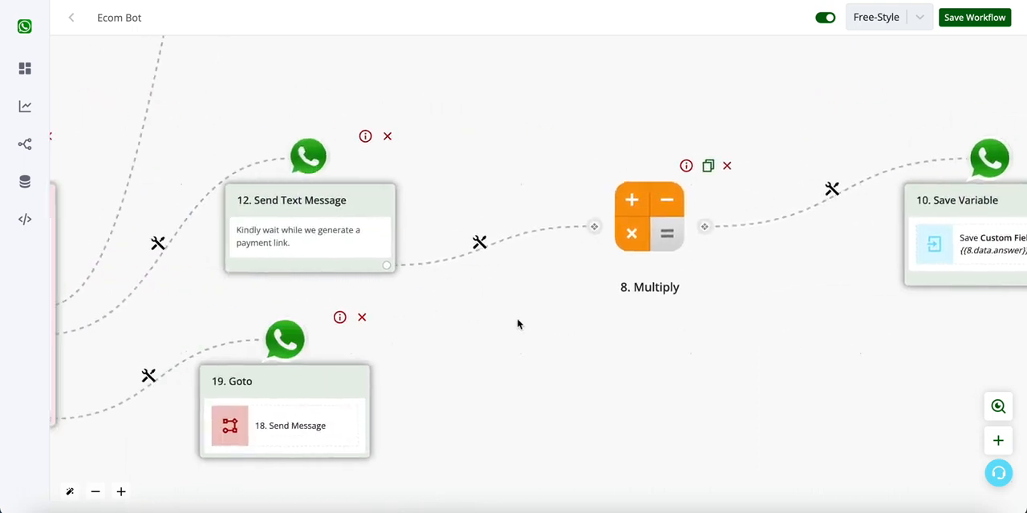
drag(439, 300, 578, 302)
drag(896, 346, 523, 333)
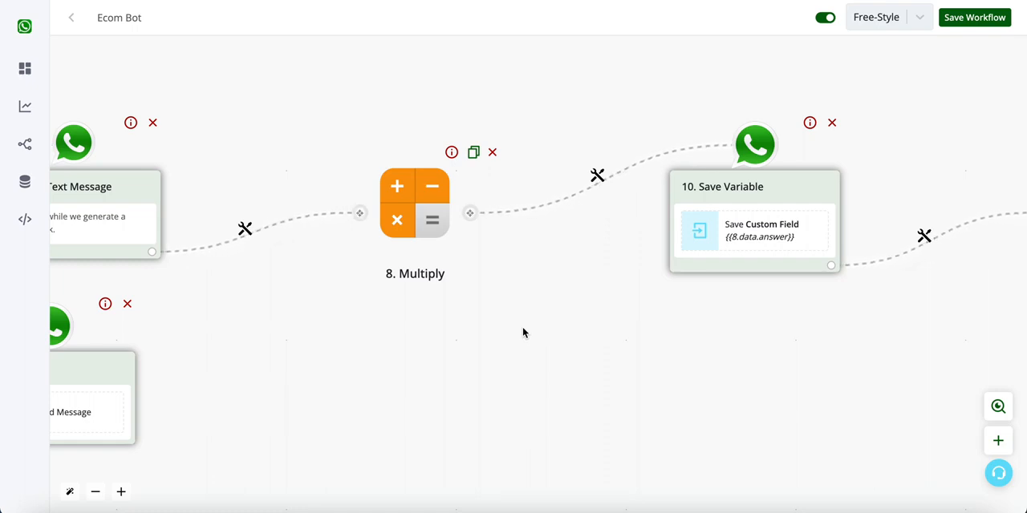
drag(648, 357, 376, 340)
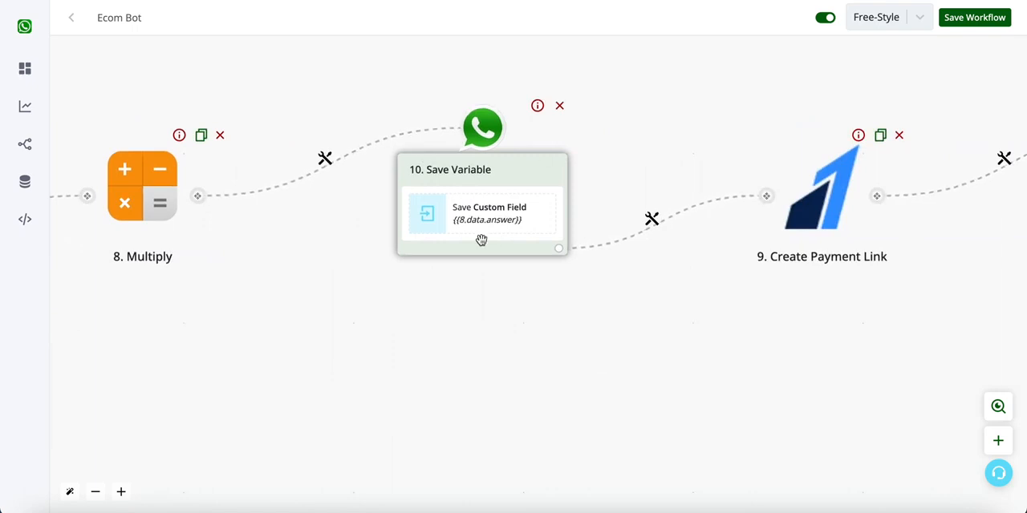
drag(720, 362, 345, 348)
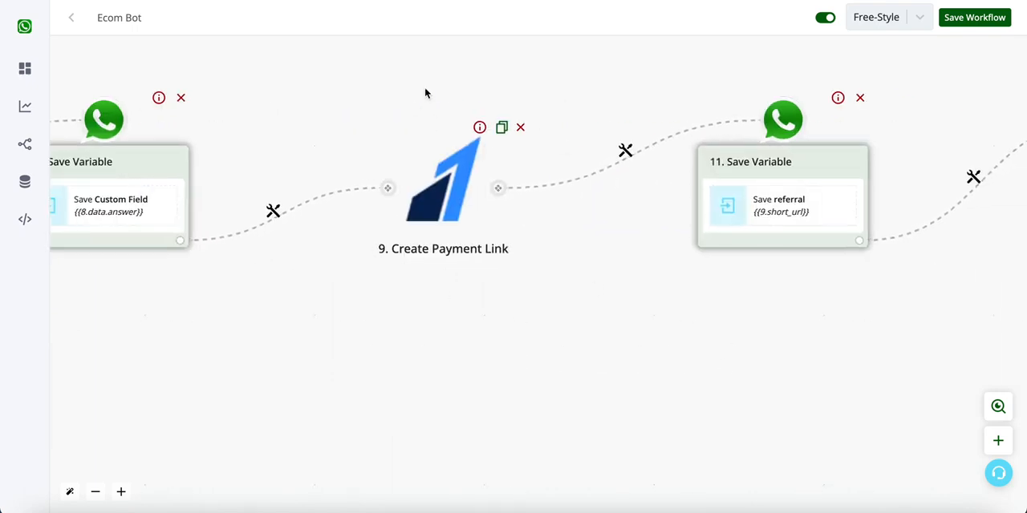
drag(777, 344, 385, 348)
drag(667, 323, 372, 286)
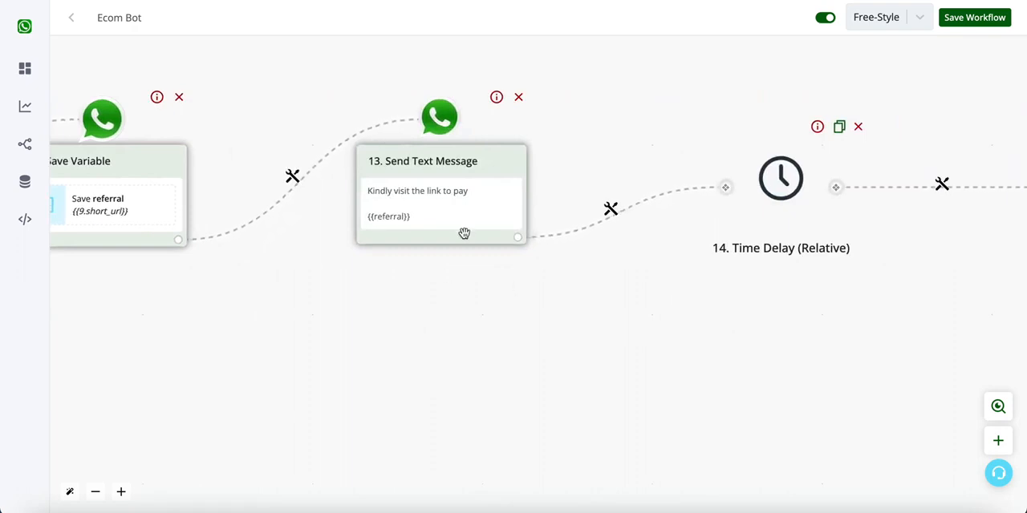
- Examine the Time Delay, the Basic Router and the messages on its payment confirmed and failed routes
scroll(462, 232, down, 5)
drag(732, 311, 413, 339)
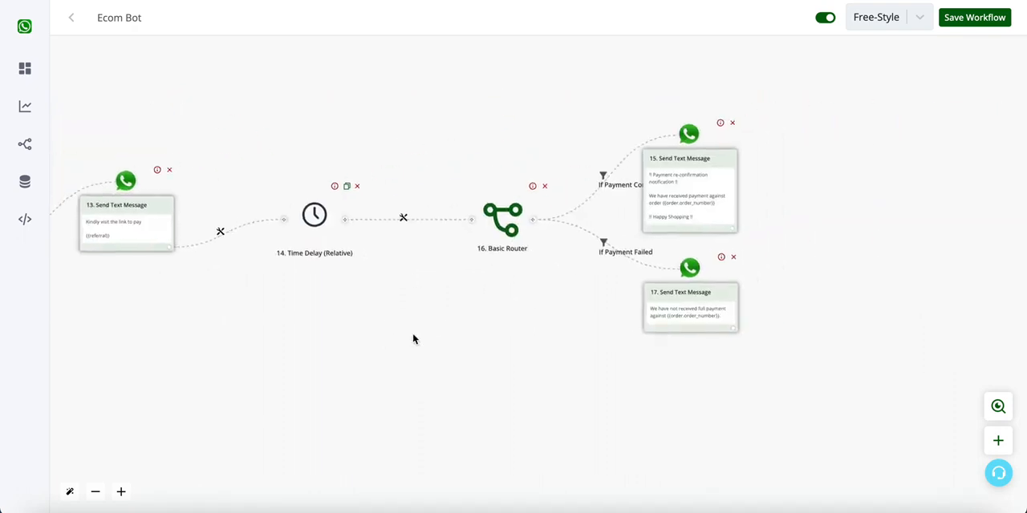
drag(522, 316, 454, 317)
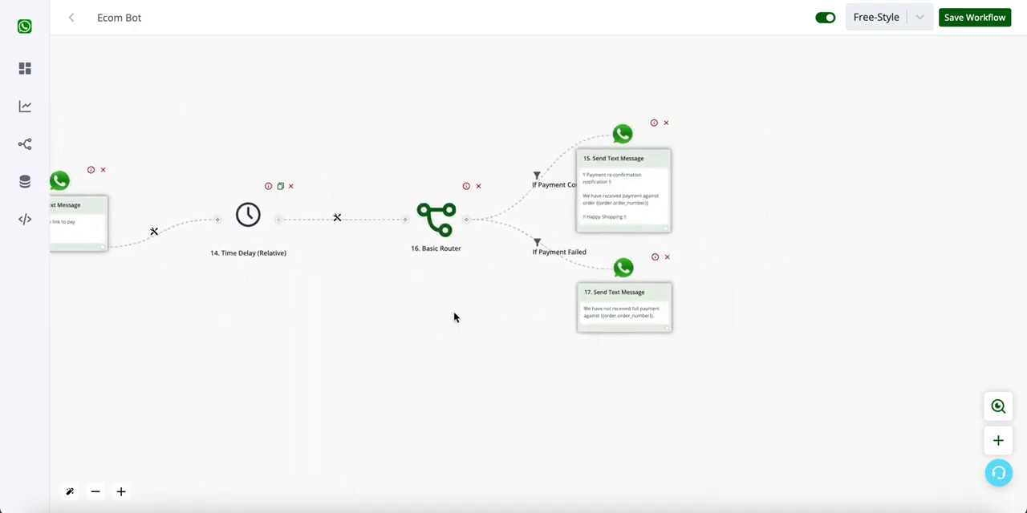
scroll(592, 229, up, 5)
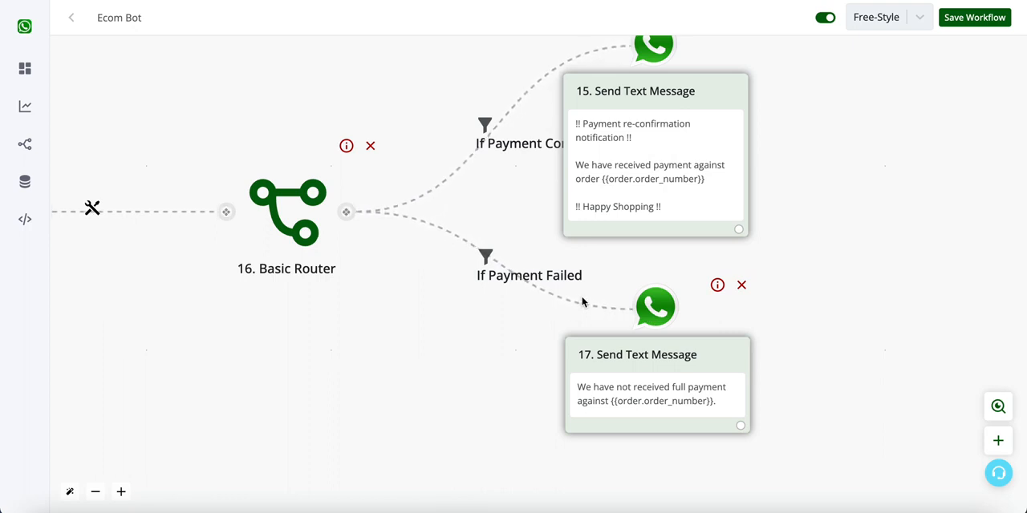
scroll(609, 313, left, 8)
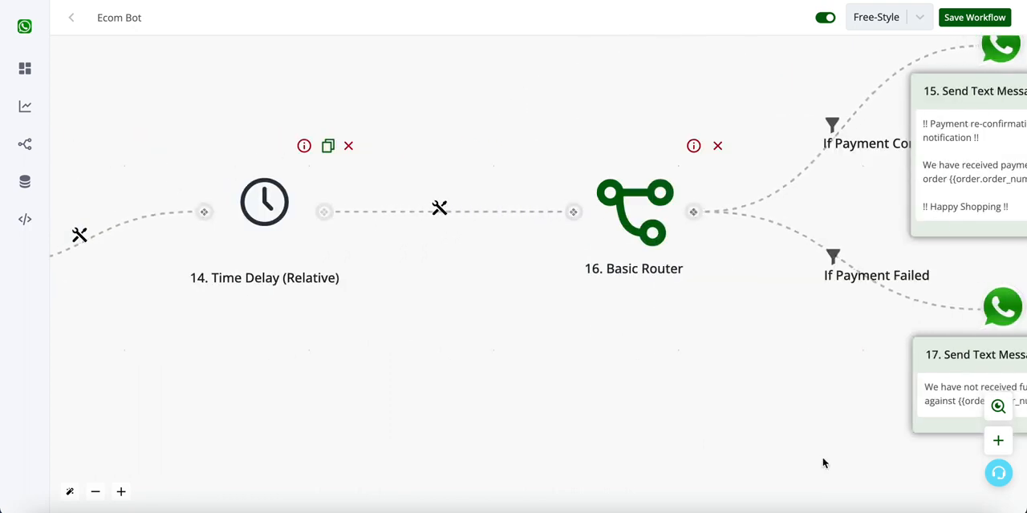
drag(538, 383, 142, 369)
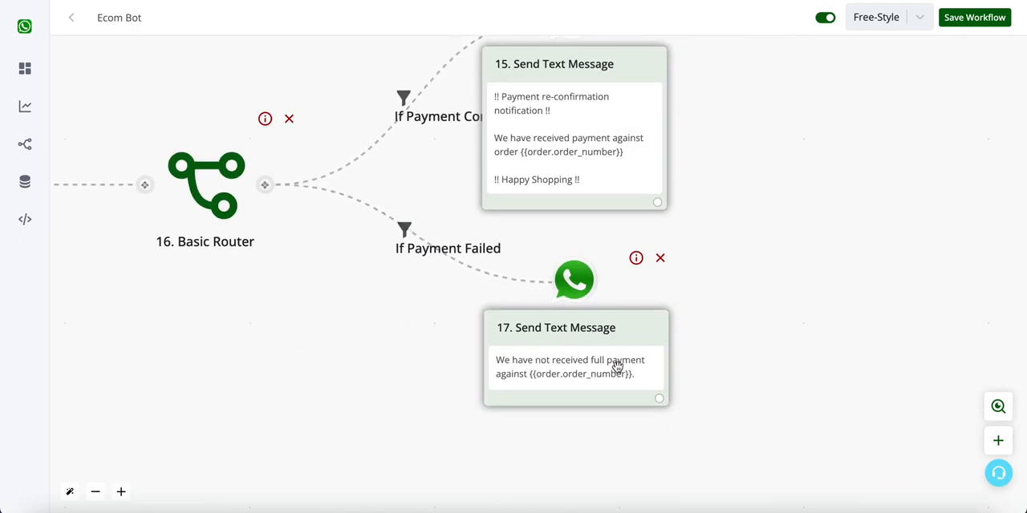
- Review the whole Ecom Bot flow from the payment link blocks back to the When New Order Received trigger
scroll(391, 427, down, 5)
drag(354, 416, 780, 407)
drag(518, 387, 1026, 408)
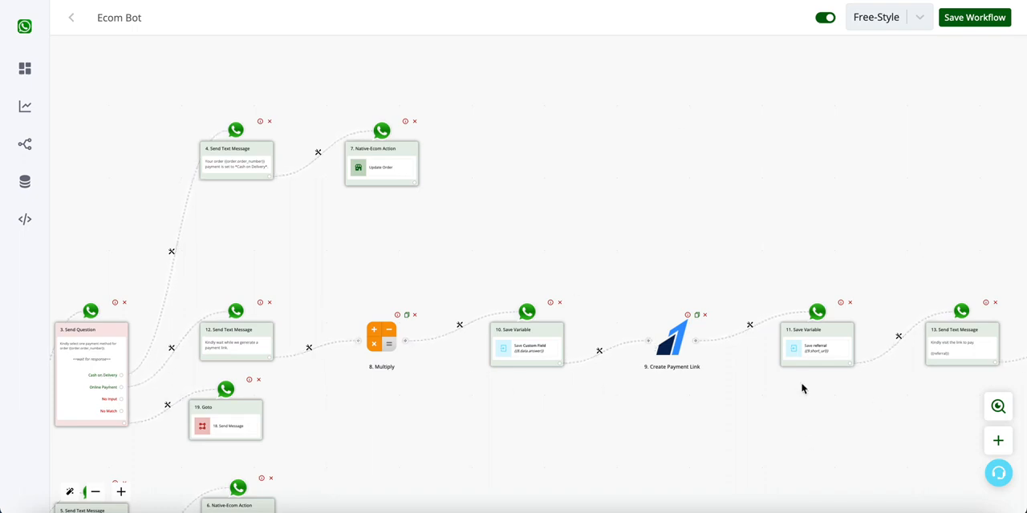
drag(688, 398, 608, 347)
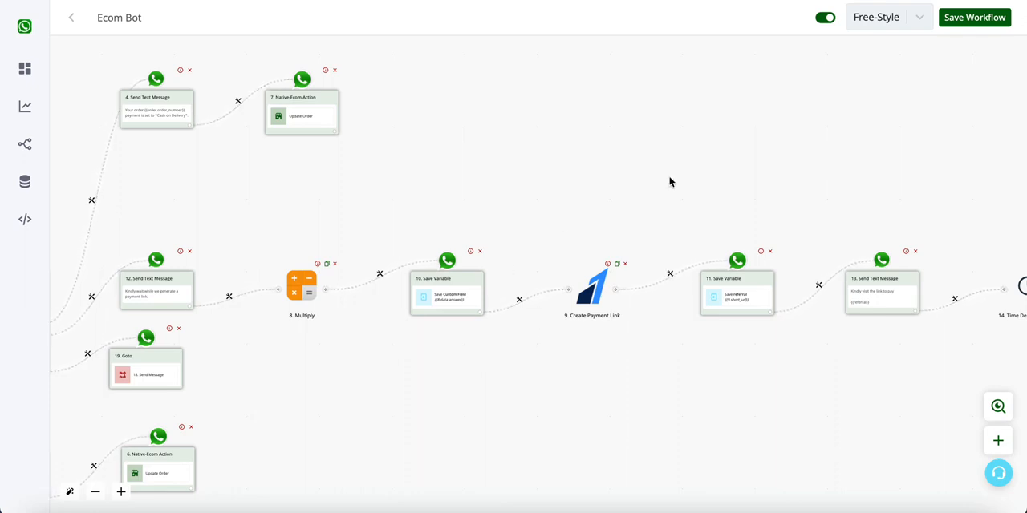
drag(434, 142, 791, 137)
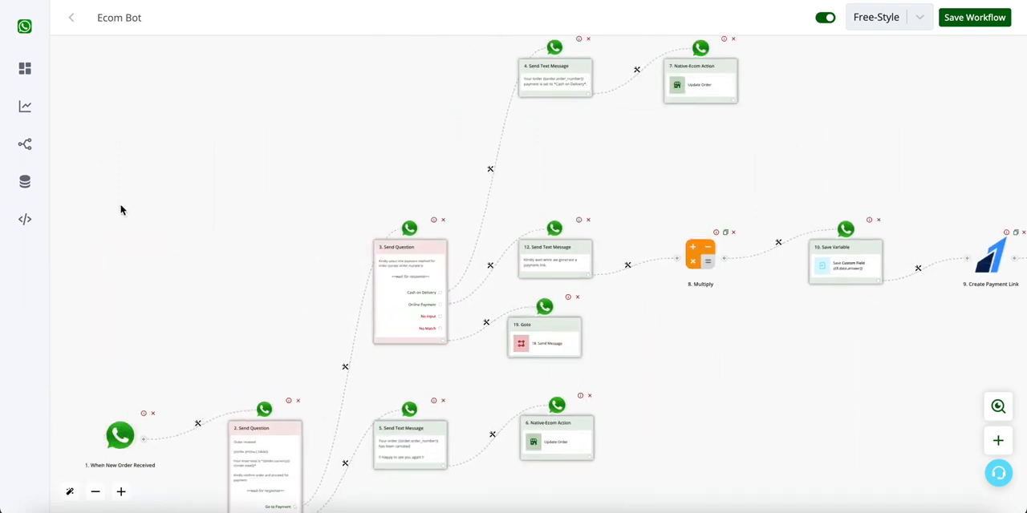
drag(121, 208, 247, 133)
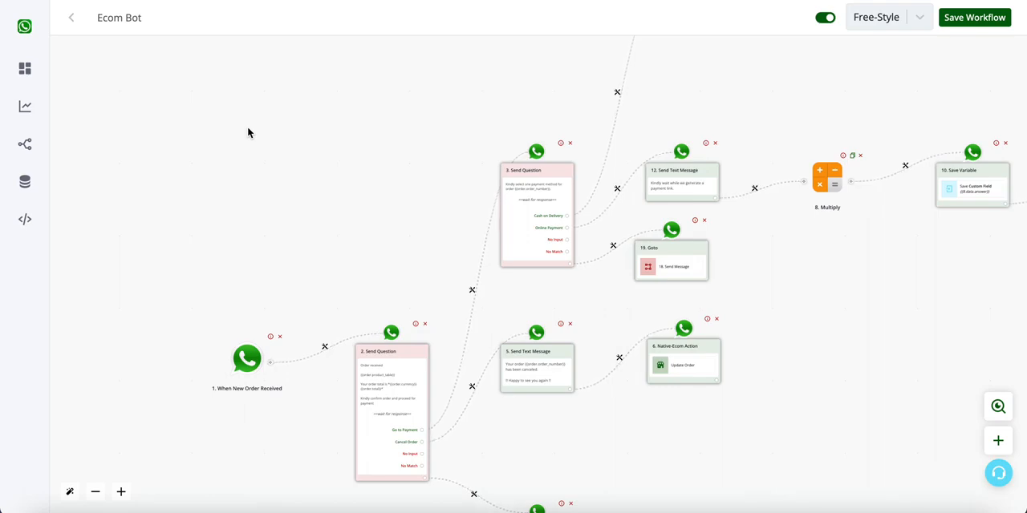
- Reopen the new order workflow and review it from the Cash and Online Payment branches back to the trigger
mouse_move(27, 137)
click(48, 161)
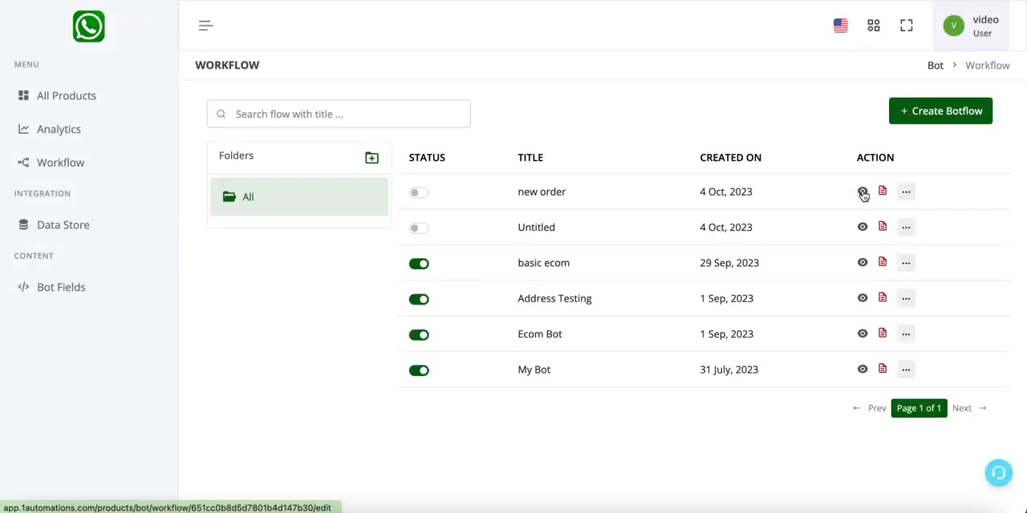
click(863, 193)
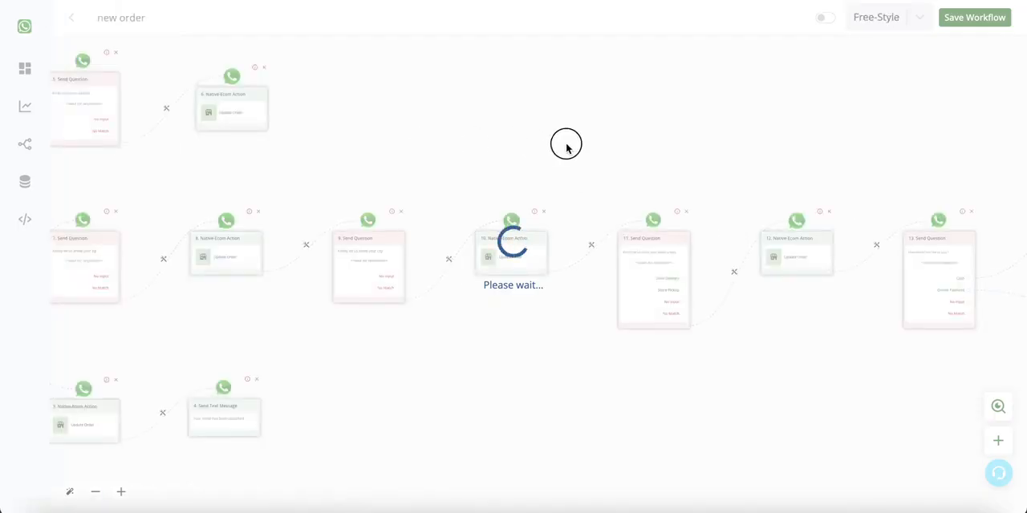
drag(477, 131, 169, 140)
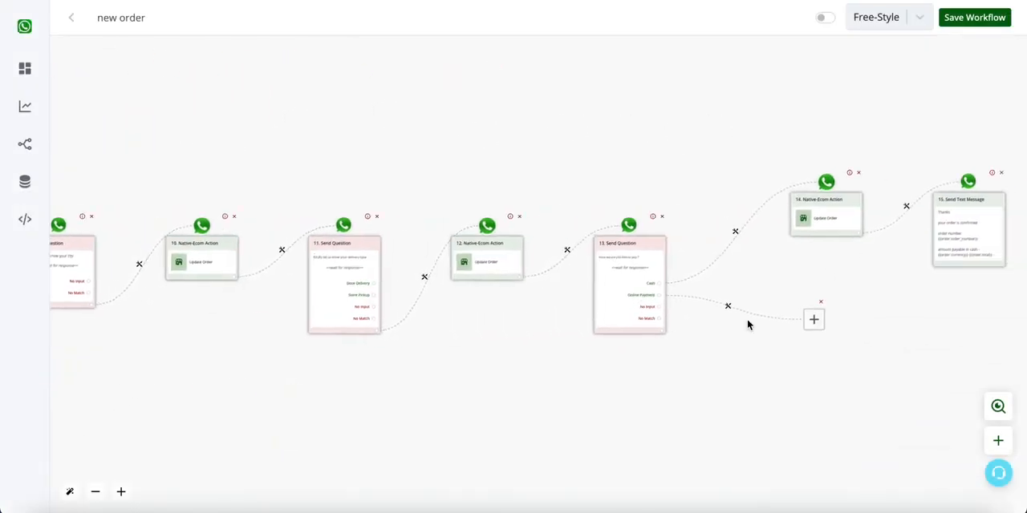
drag(823, 350, 577, 348)
drag(231, 391, 1011, 353)
drag(704, 321, 746, 333)
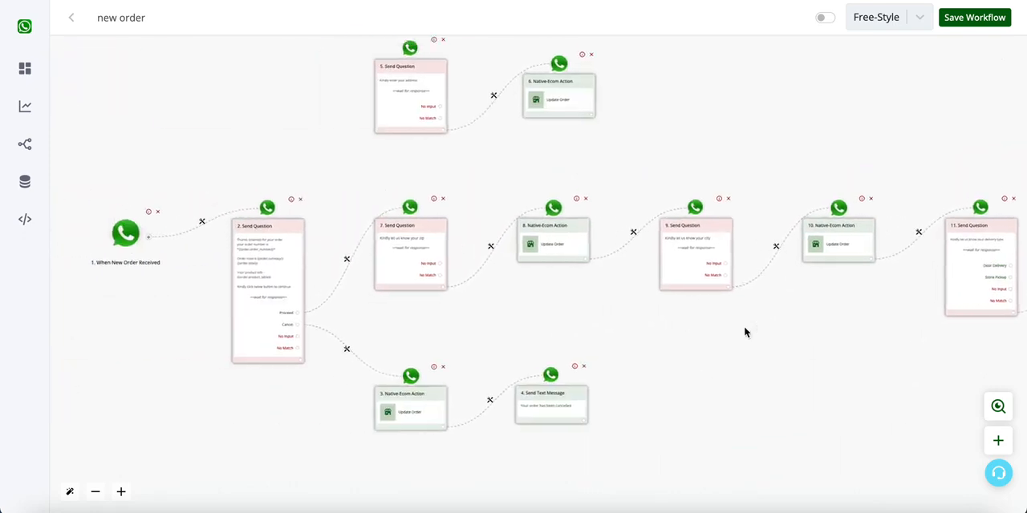